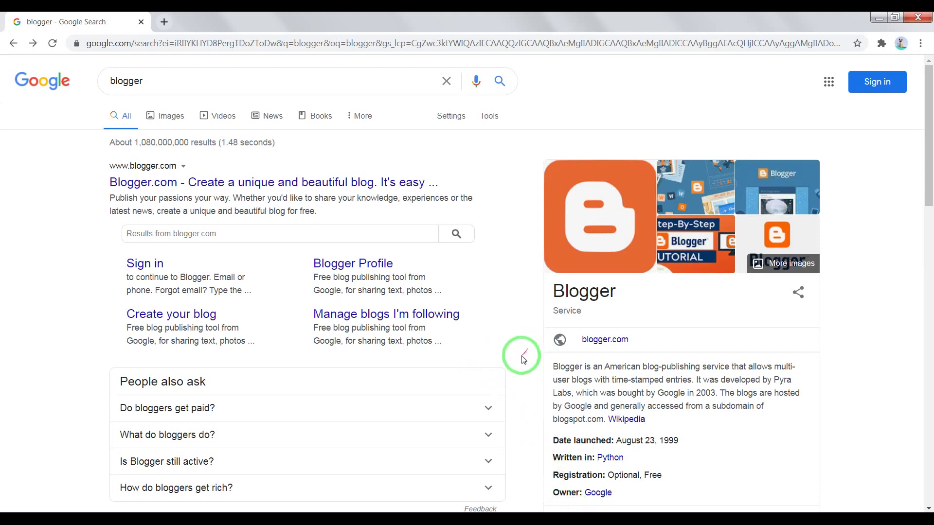
# Step: Go back to the blogger search results and start creating a personal Google account
pyautogui.click(420, 514)
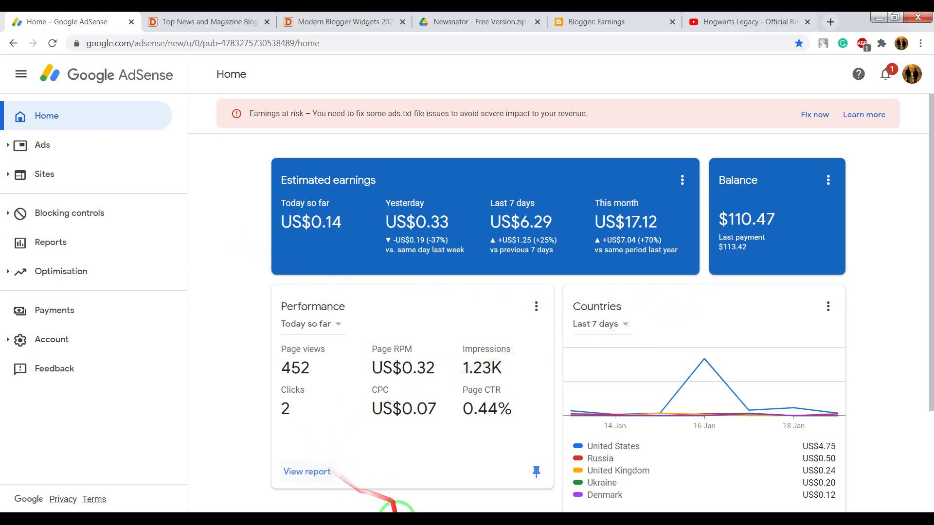
pyautogui.click(395, 520)
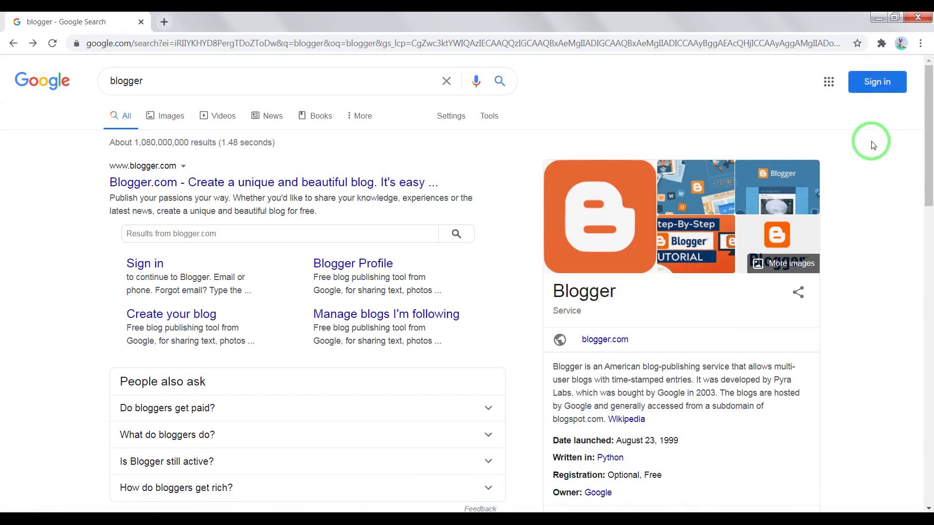
pyautogui.click(871, 87)
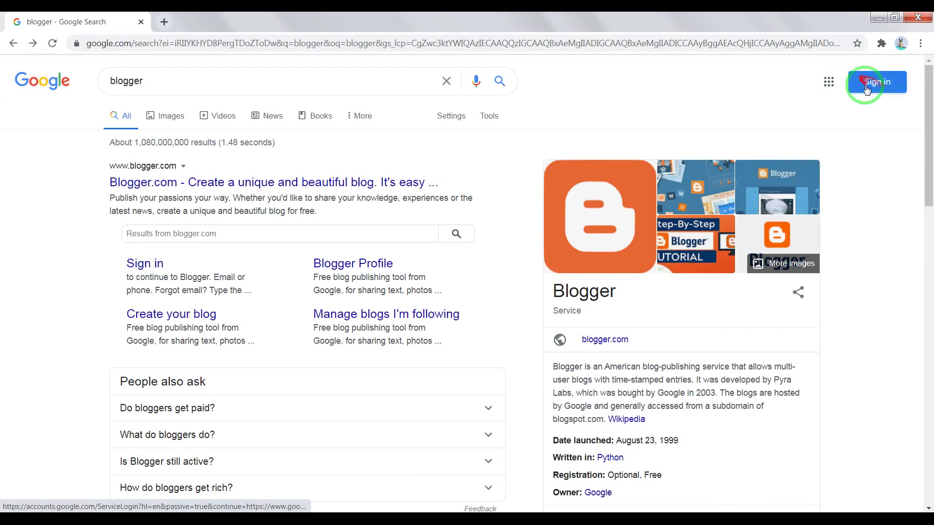
pyautogui.click(878, 86)
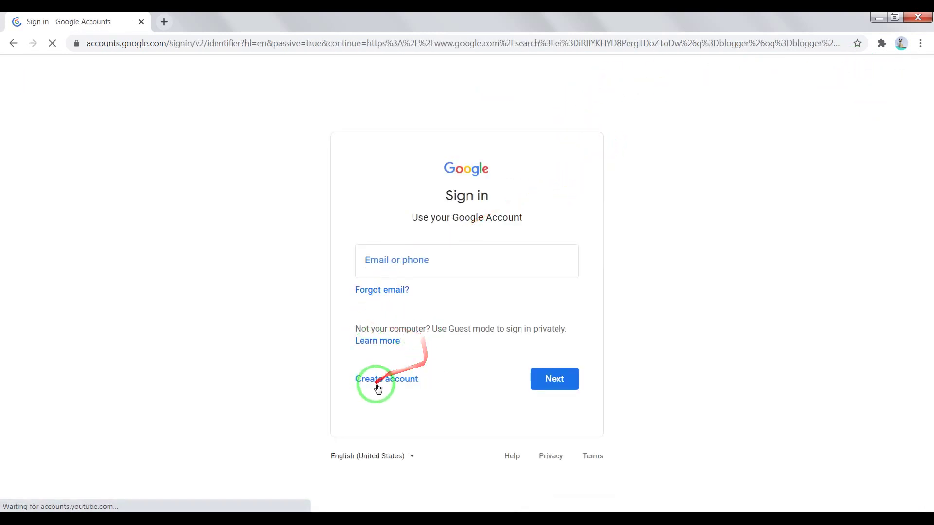
pyautogui.click(378, 382)
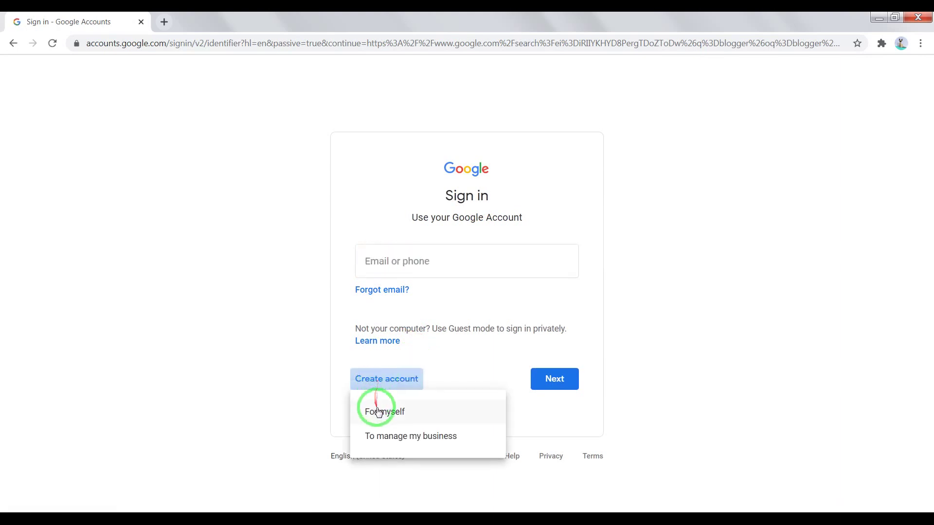
pyautogui.click(384, 414)
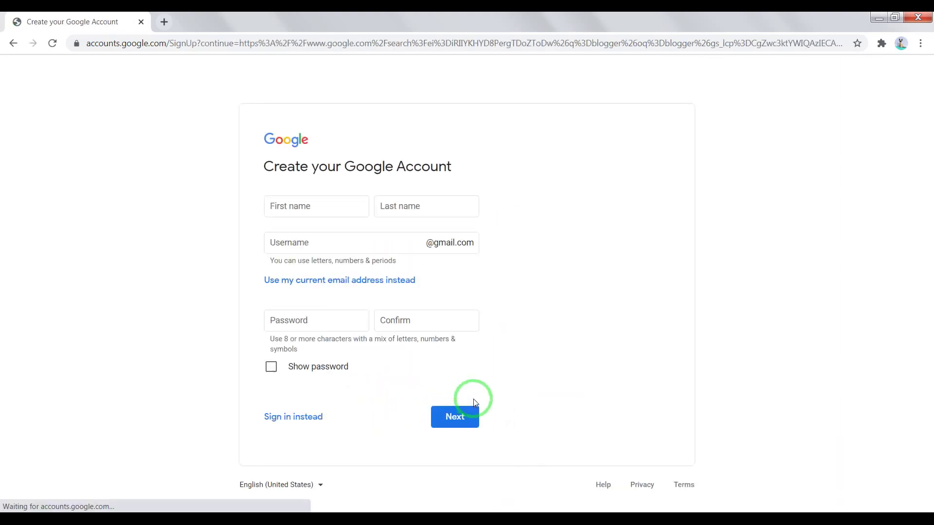
# Step: Fill in the first and last name, a Gmail username, and the password with its confirmation
pyautogui.click(304, 207)
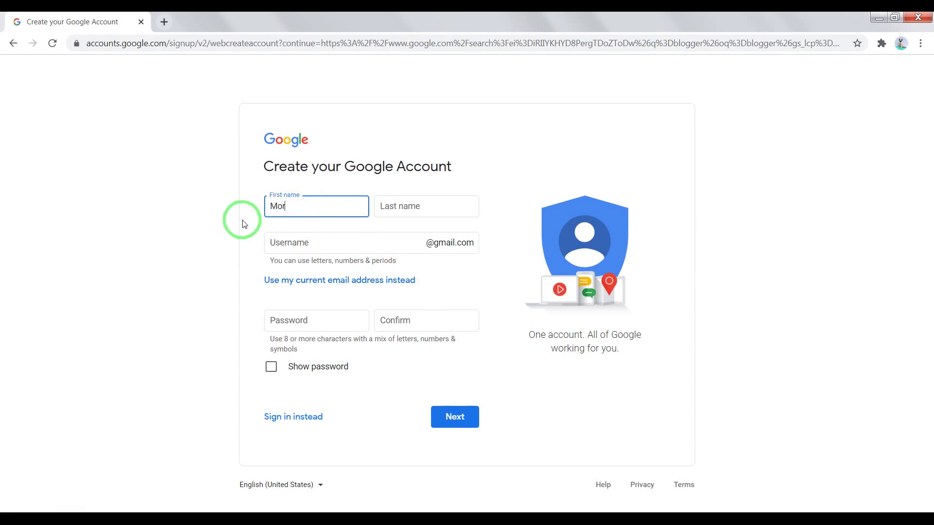
pyautogui.click(426, 208)
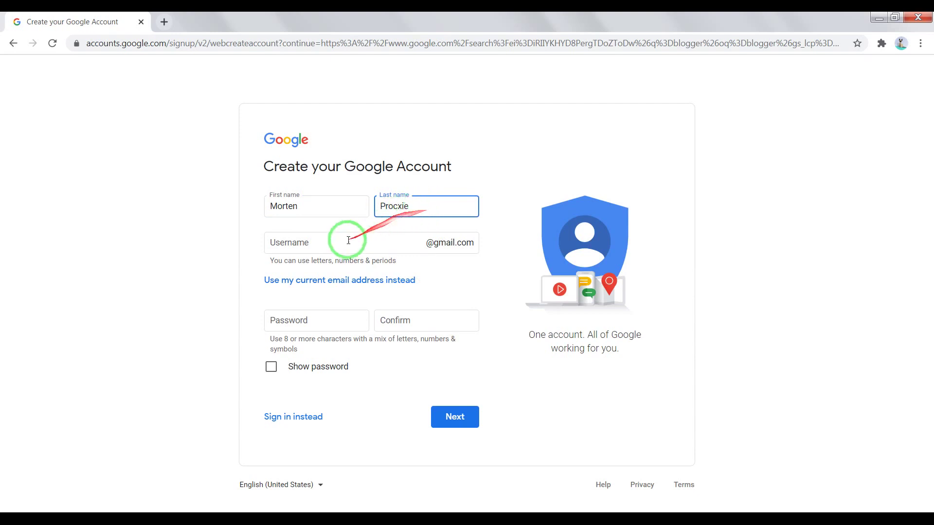
pyautogui.click(329, 243)
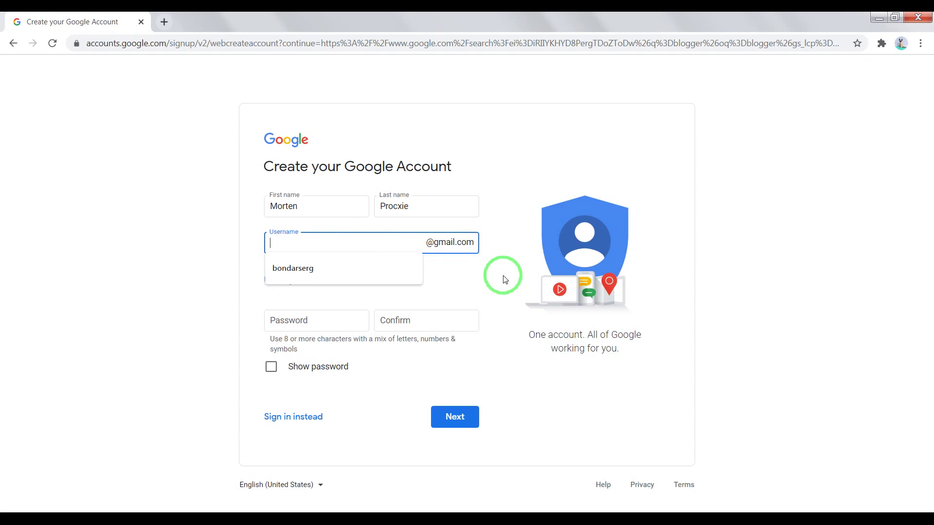
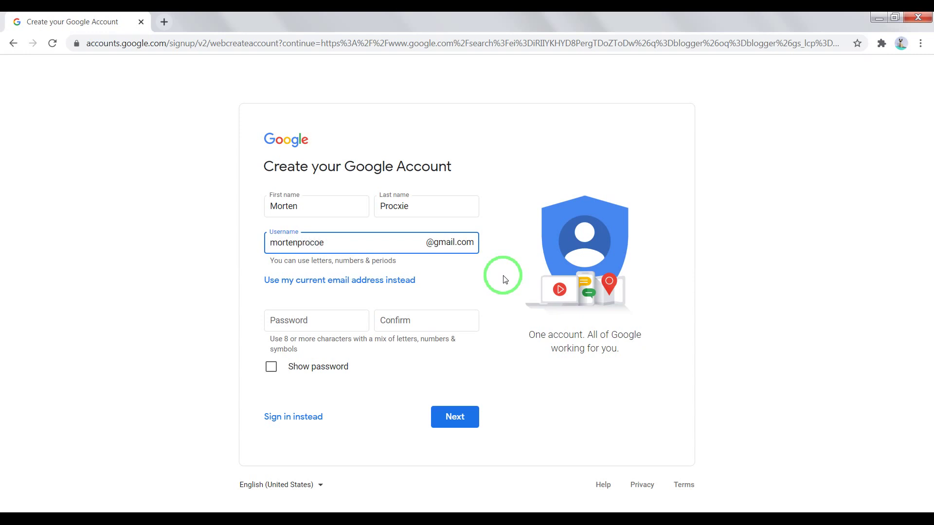
pyautogui.click(309, 322)
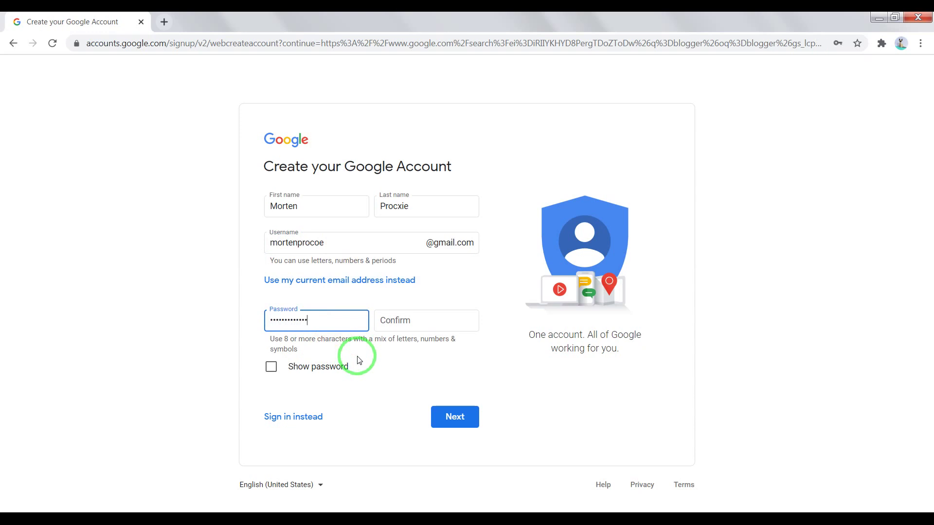
pyautogui.click(413, 322)
pyautogui.hotkey('ctrl', 'v')
pyautogui.press('Tab')
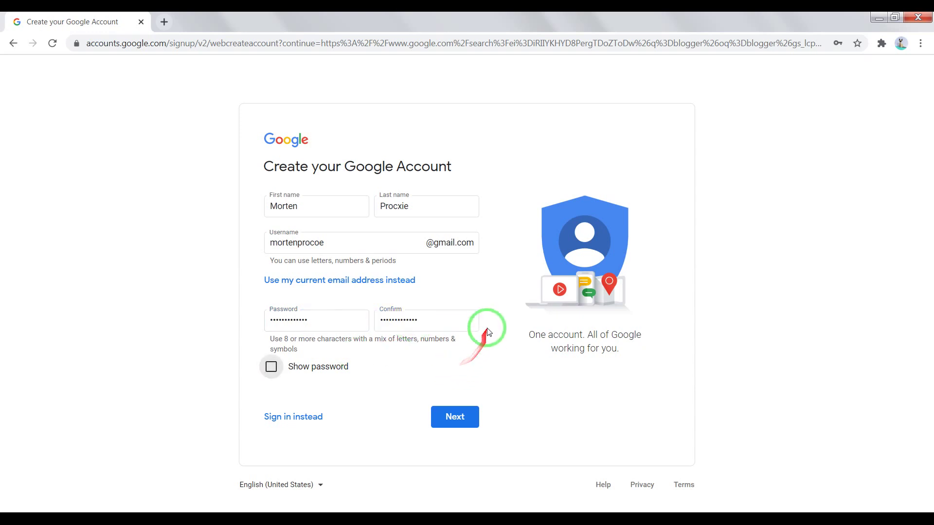
pyautogui.click(491, 290)
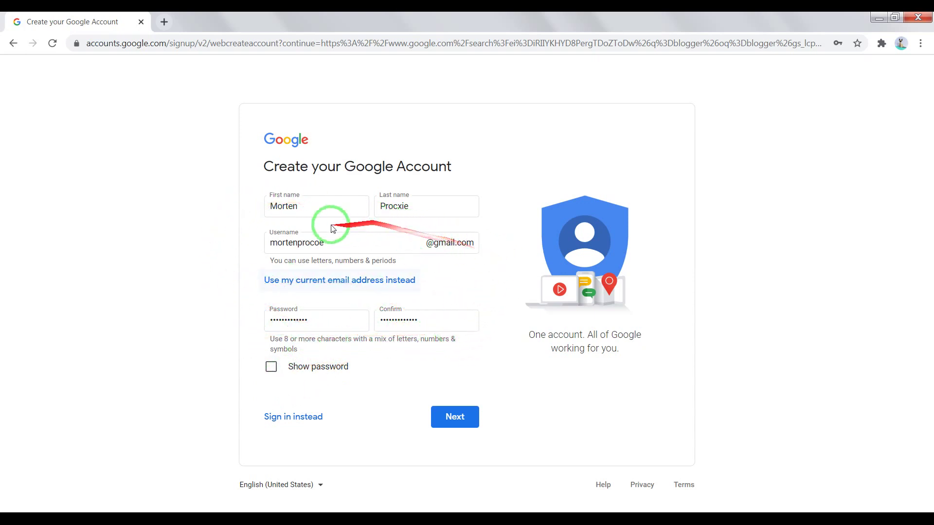
pyautogui.click(452, 421)
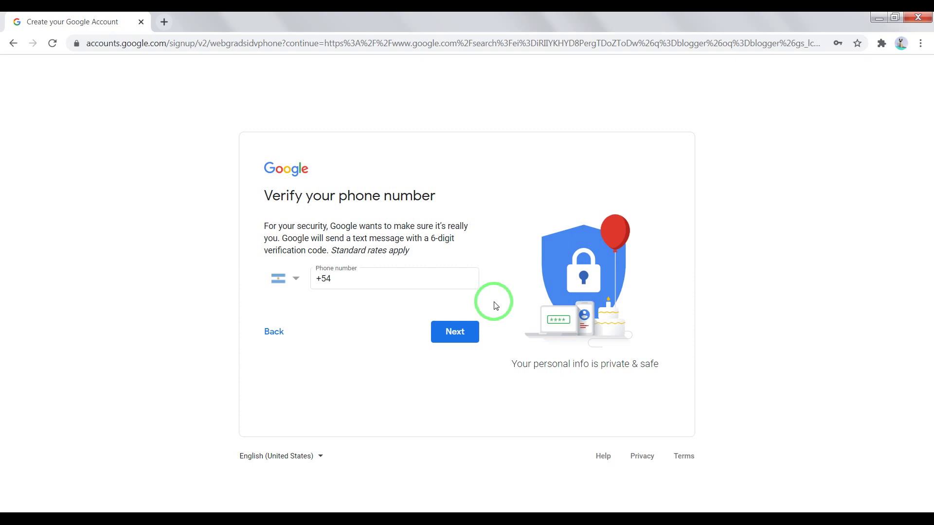
pyautogui.click(447, 333)
pyautogui.click(304, 302)
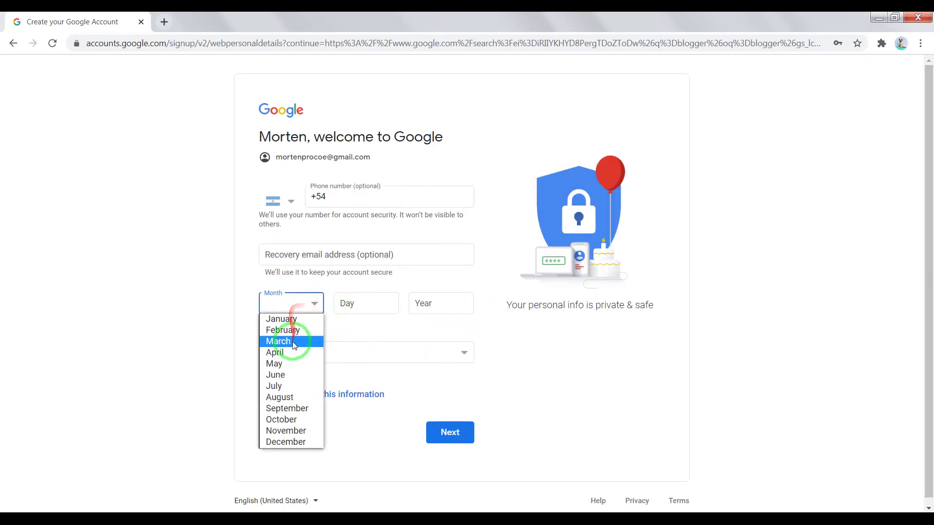
pyautogui.click(294, 344)
pyautogui.click(370, 312)
pyautogui.write('2')
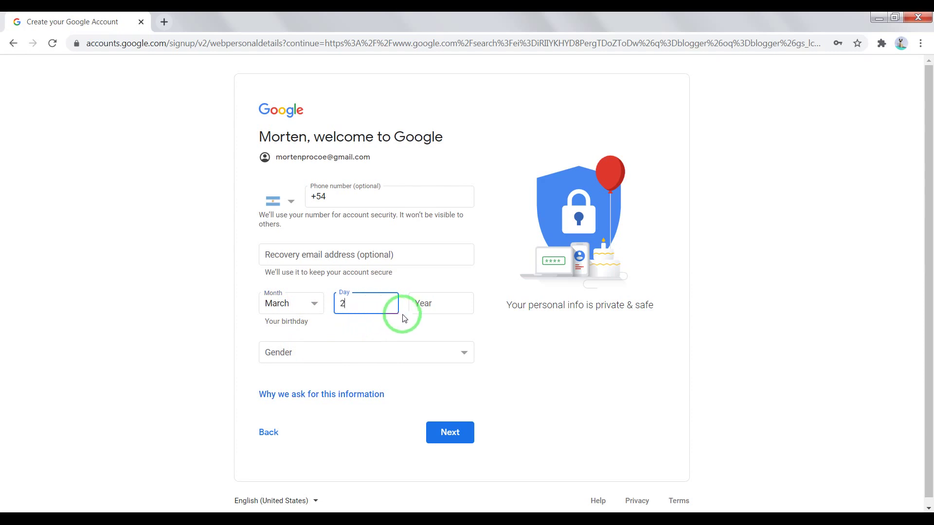
pyautogui.write('3')
pyautogui.click(429, 303)
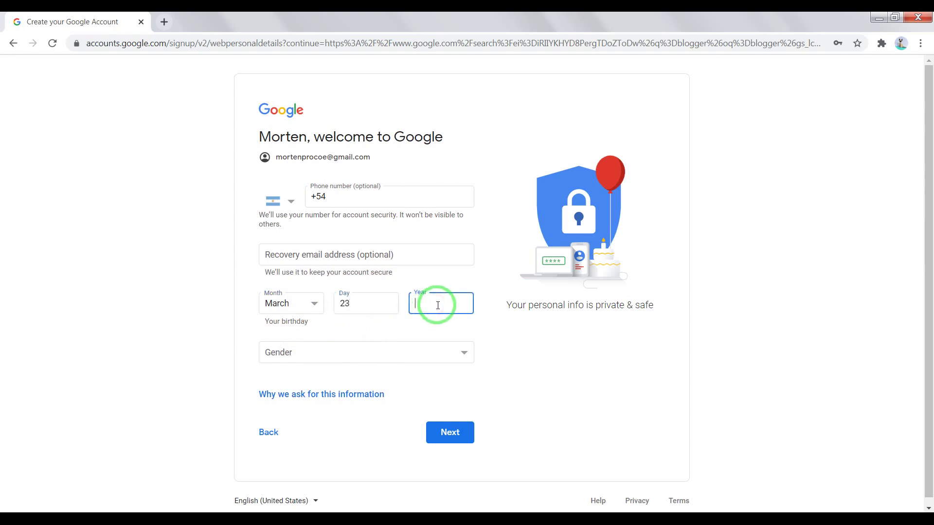
pyautogui.write('1999')
pyautogui.press('Tab')
pyautogui.press('m')
pyautogui.click(484, 379)
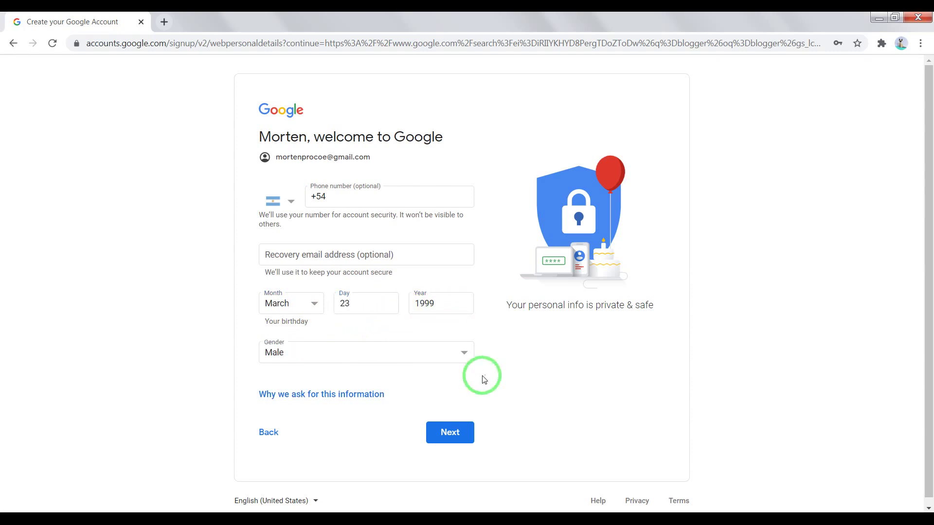
# Step: Submit the details, skip phone linking, and accept the privacy terms to create the account
pyautogui.click(457, 427)
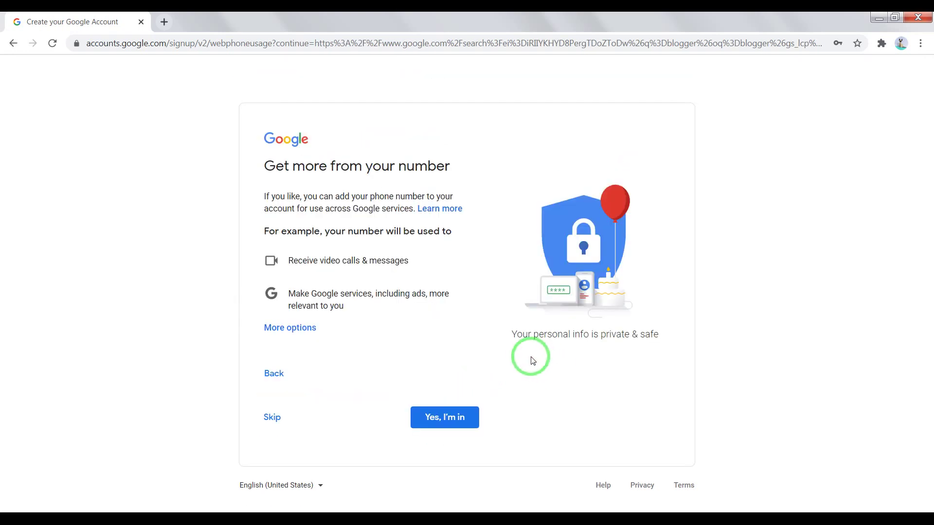
pyautogui.click(272, 419)
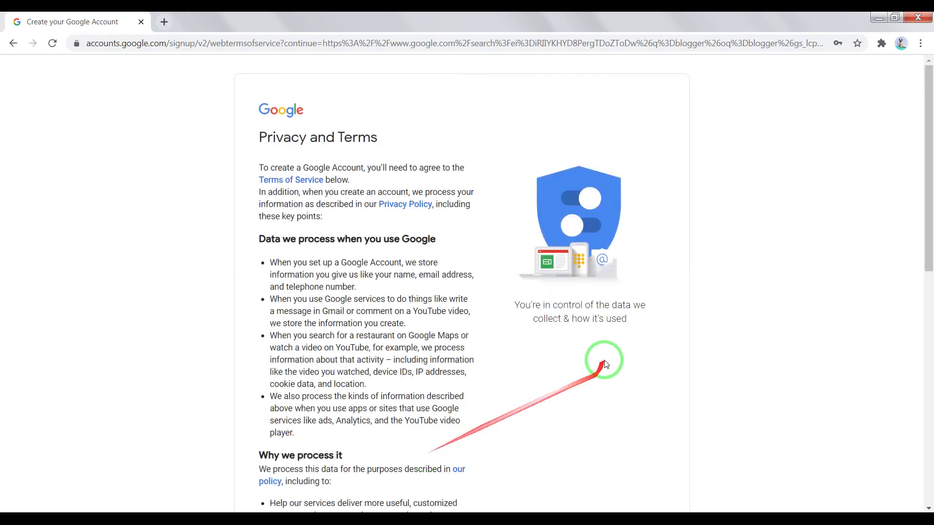
pyautogui.scroll(-10, 497, 361)
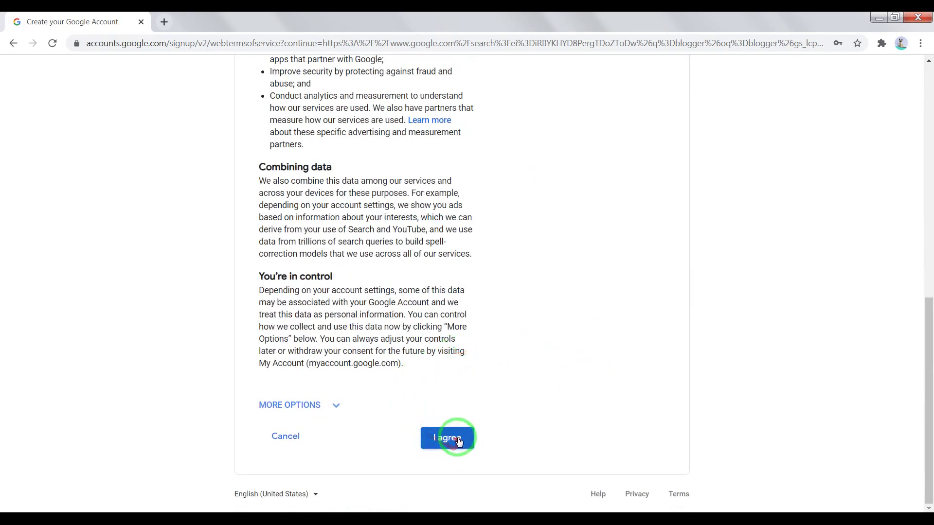
pyautogui.click(457, 440)
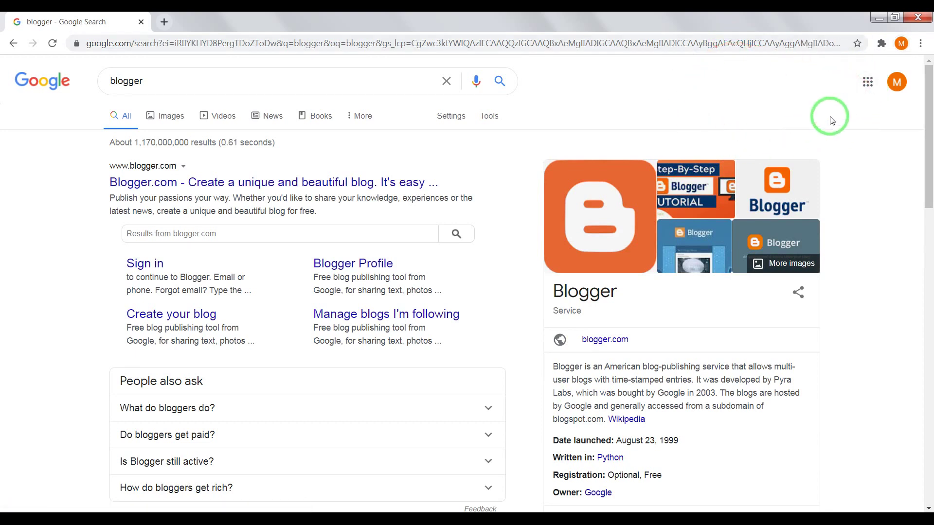
# Step: Open Blogger from the Google apps grid
pyautogui.click(864, 89)
pyautogui.scroll(-3, 858, 228)
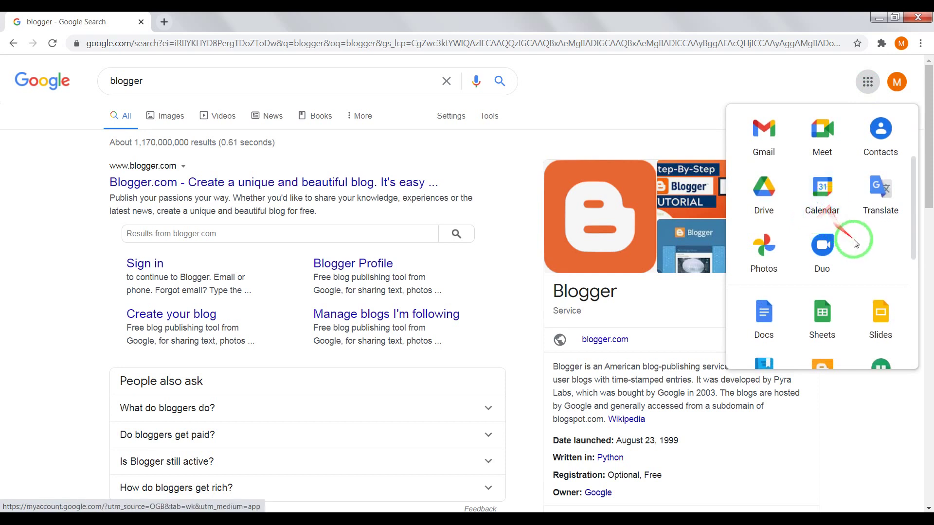
pyautogui.scroll(-2, 857, 238)
pyautogui.click(830, 258)
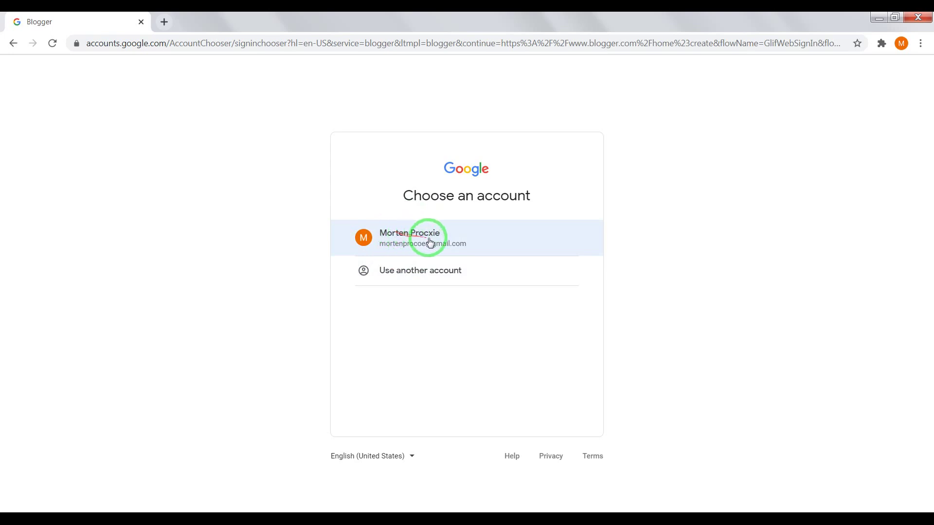
# Step: Sign in to Blogger with the new account and its saved password
pyautogui.click(429, 241)
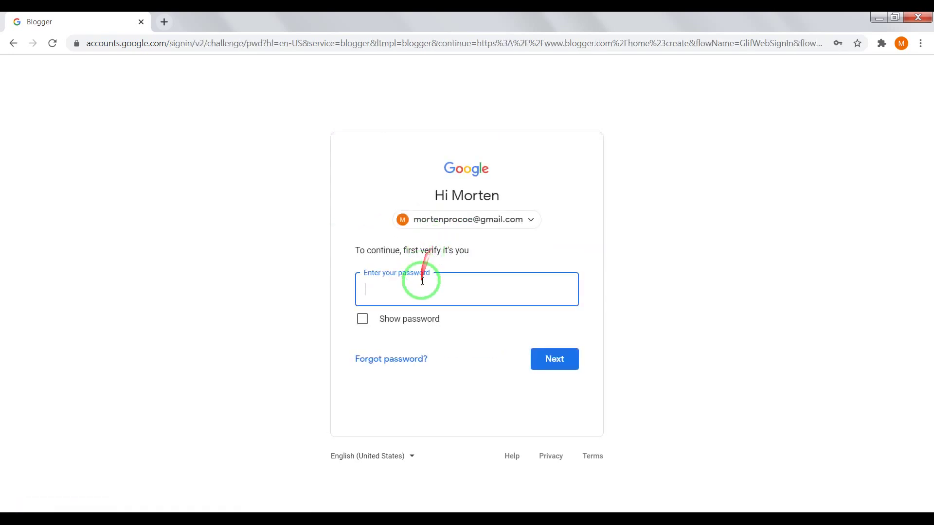
pyautogui.click(424, 286)
pyautogui.click(416, 326)
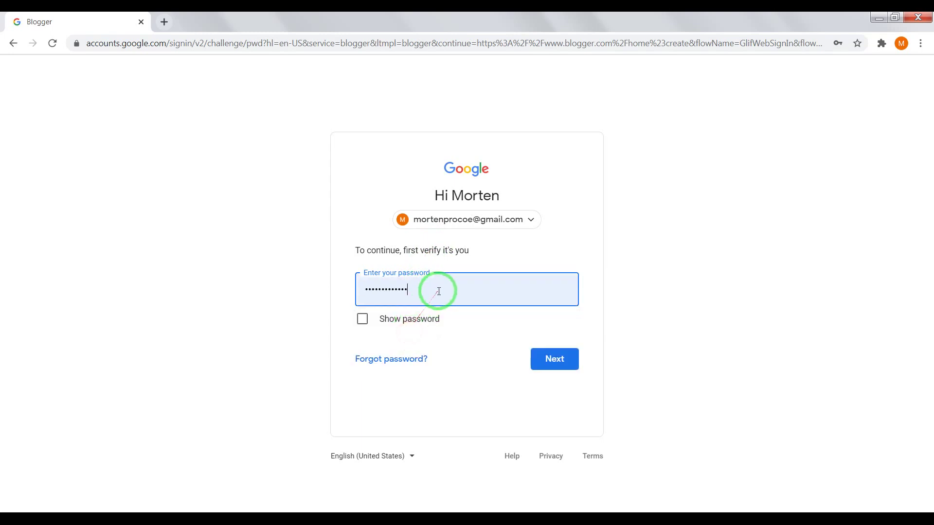
pyautogui.click(550, 362)
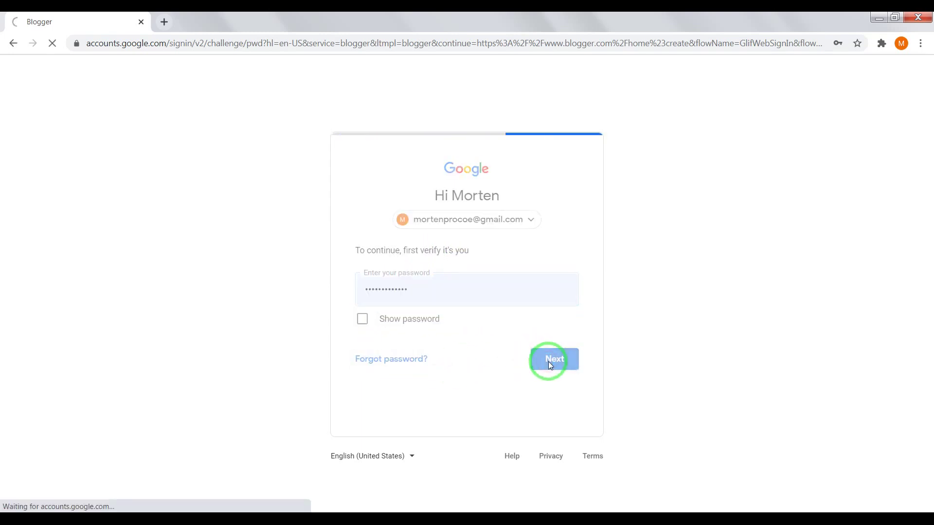
pyautogui.click(554, 423)
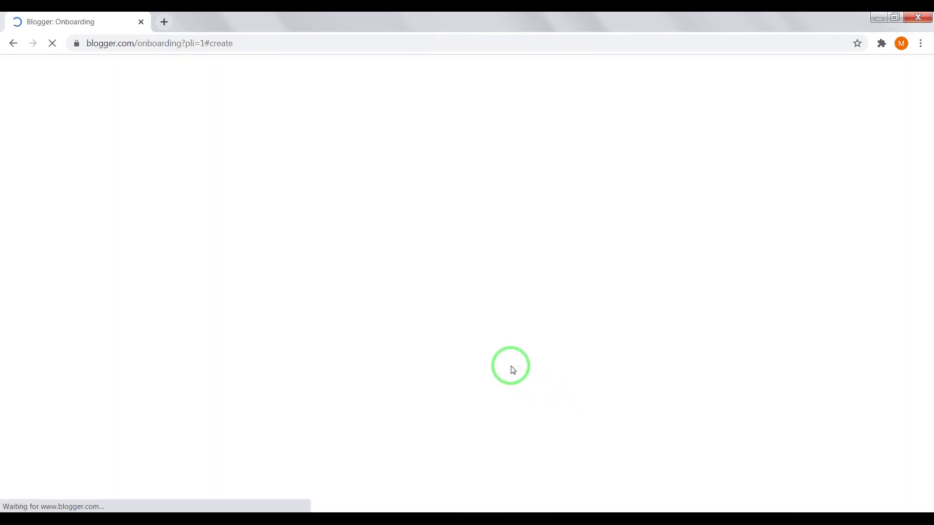
pyautogui.click(395, 225)
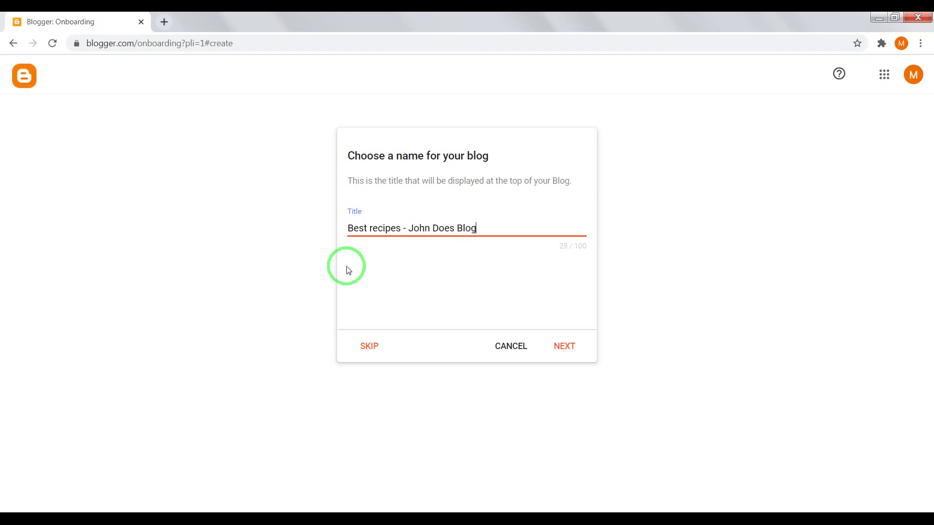
# Step: Create the 'Best recipes' blog with an available blogspot address ending in 4654 and a reader display name
pyautogui.click(568, 348)
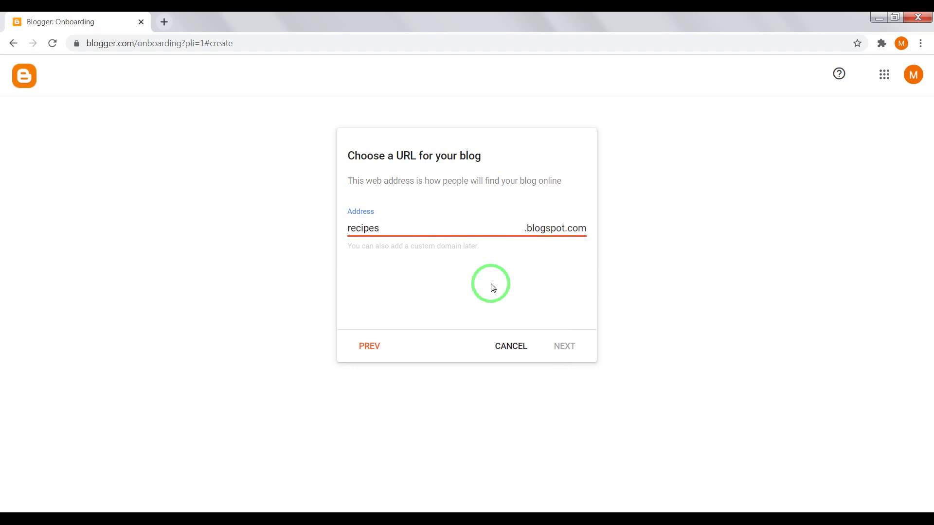
pyautogui.write('465')
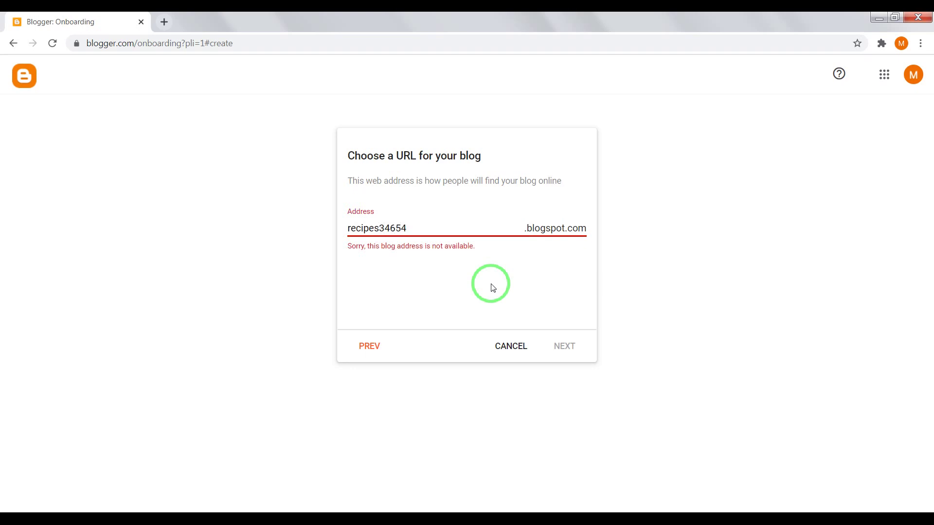
pyautogui.write('4')
pyautogui.click(564, 346)
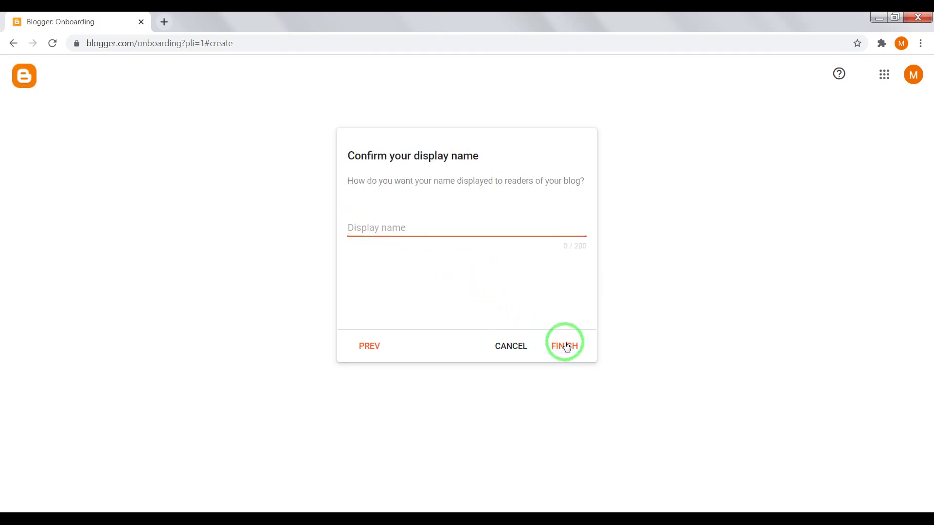
pyautogui.click(406, 234)
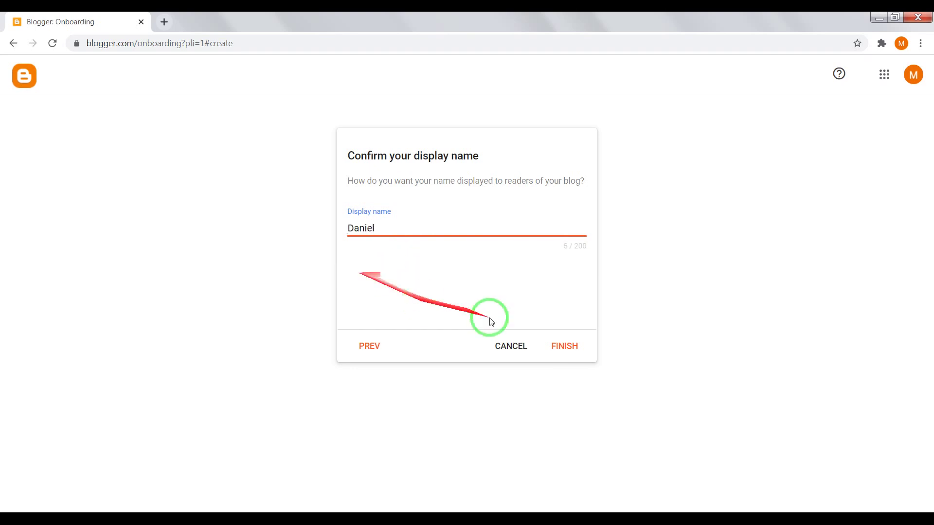
pyautogui.click(567, 346)
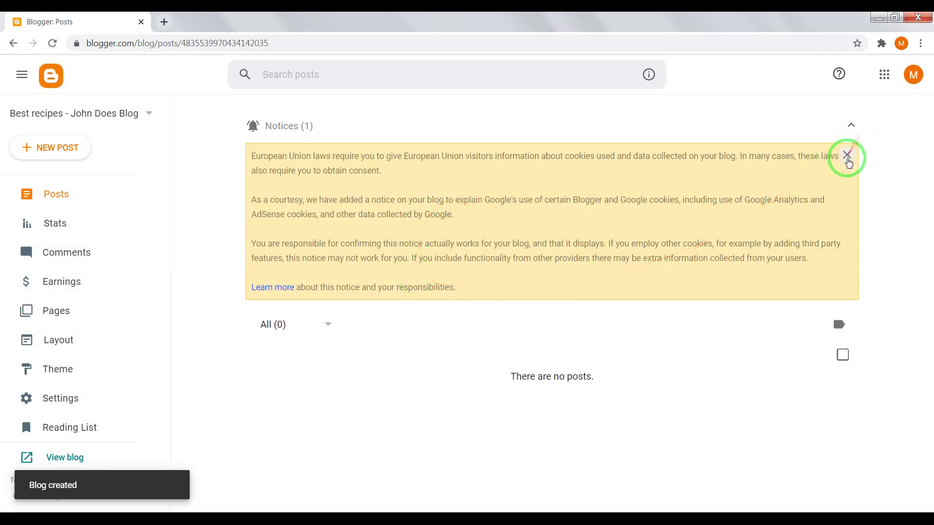
# Step: Dismiss the cookie notice, preview the empty live blog, then return to the Posts dashboard
pyautogui.click(847, 156)
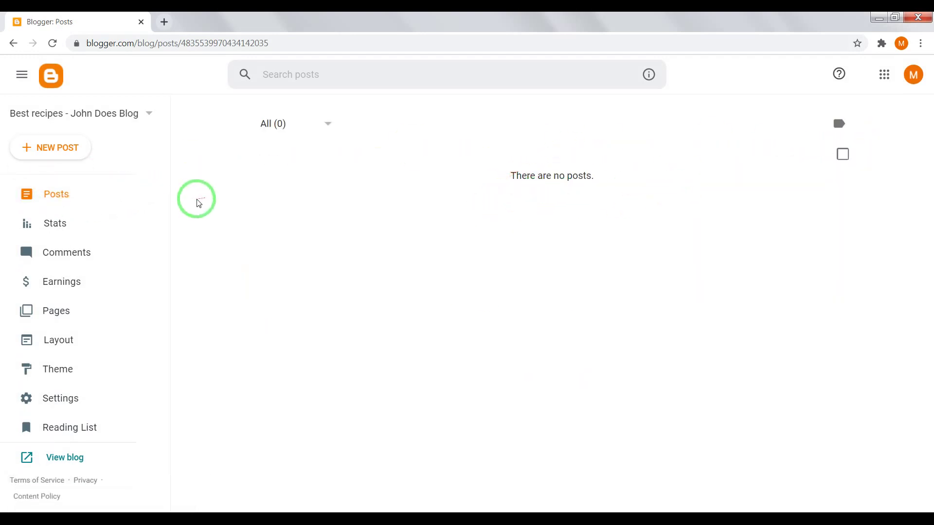
pyautogui.scroll(-1, 73, 369)
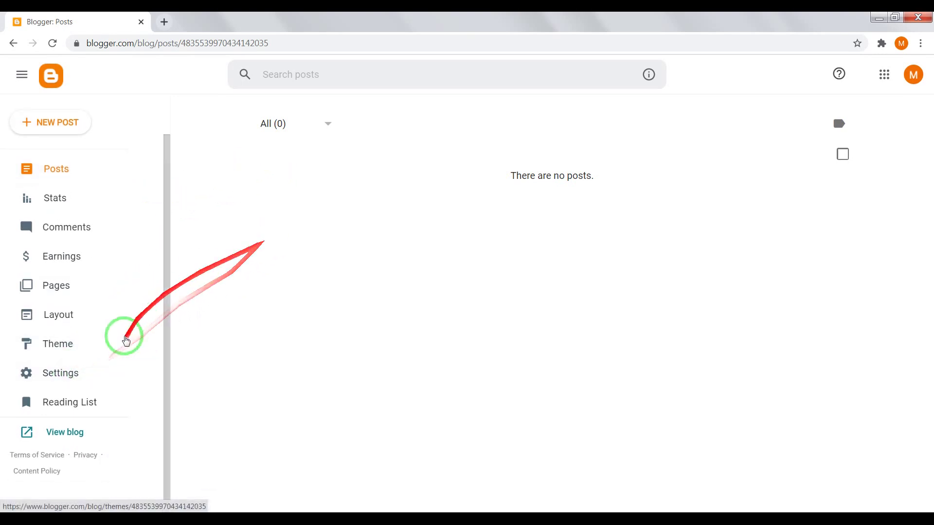
pyautogui.scroll(1, 152, 386)
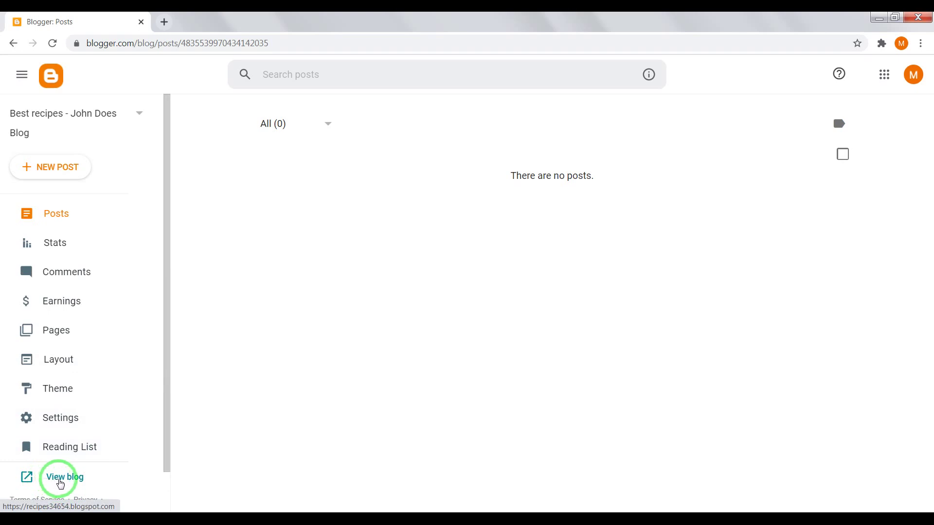
pyautogui.click(62, 482)
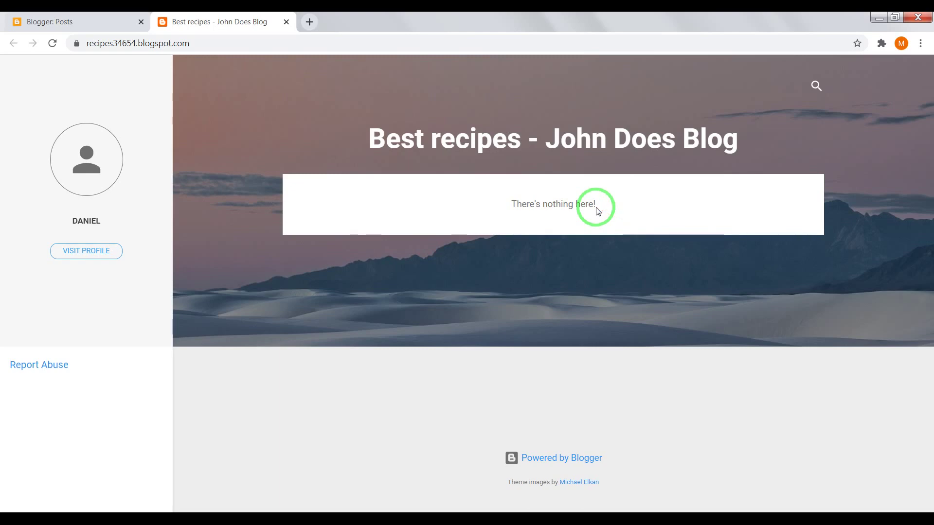
pyautogui.click(112, 21)
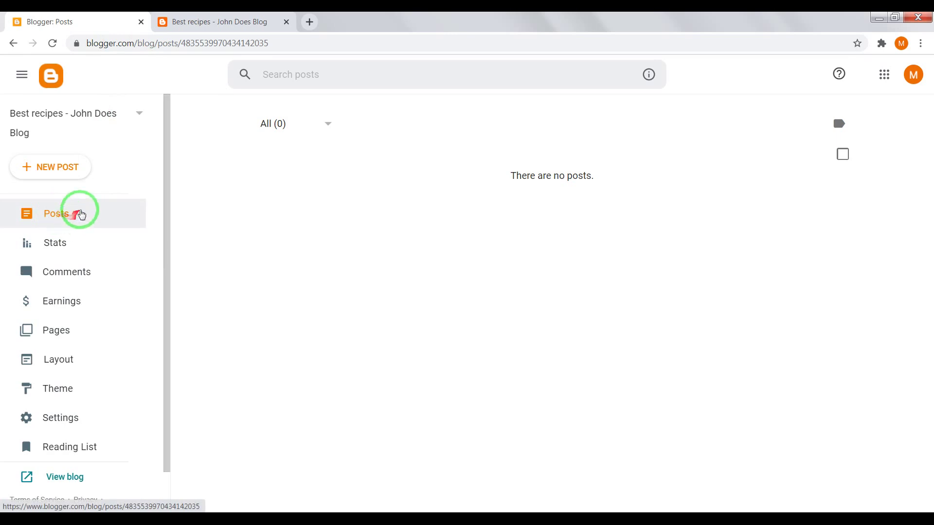
pyautogui.click(66, 217)
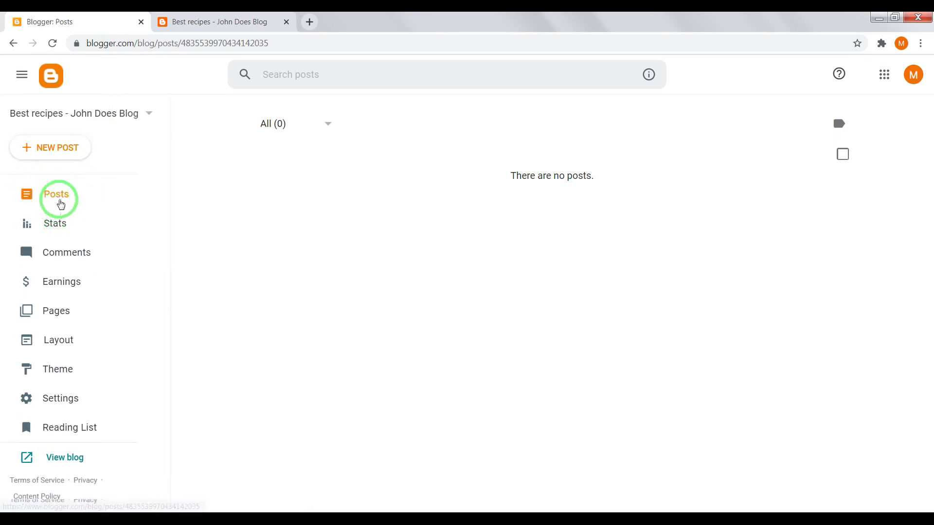
pyautogui.click(36, 176)
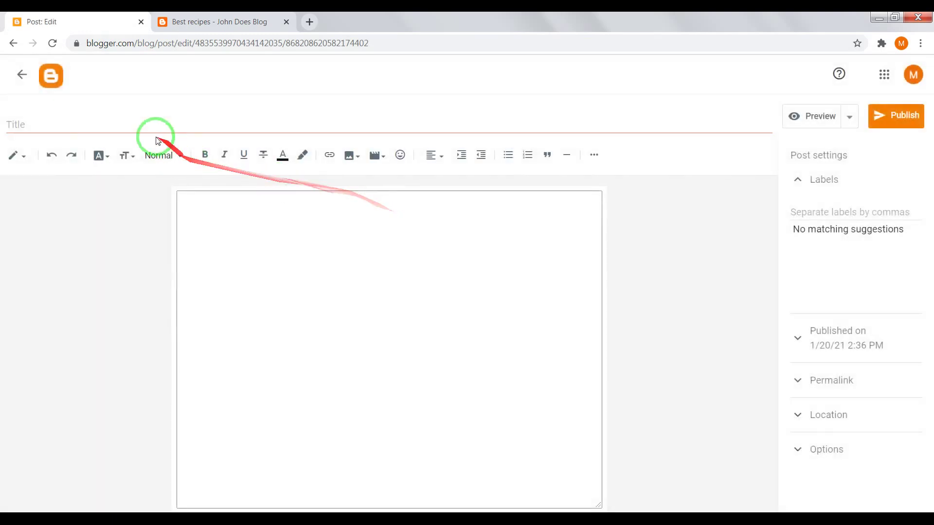
# Step: Title the new post 'First post about recipes' and write 'Text' in its body
pyautogui.click(94, 124)
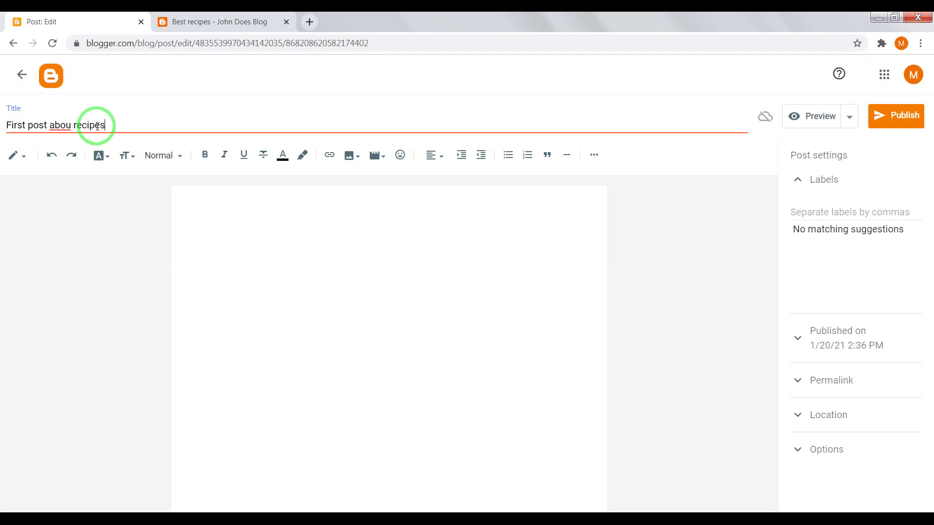
pyautogui.write('t')
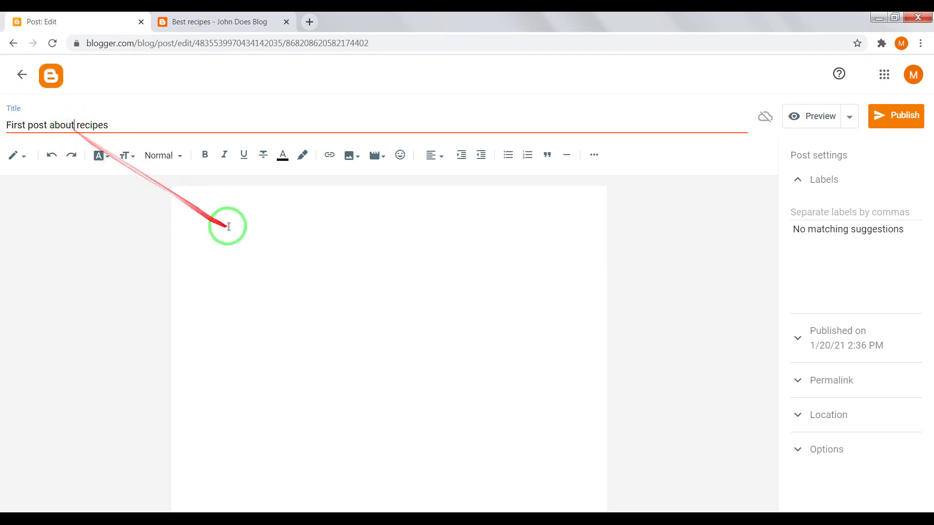
pyautogui.click(226, 226)
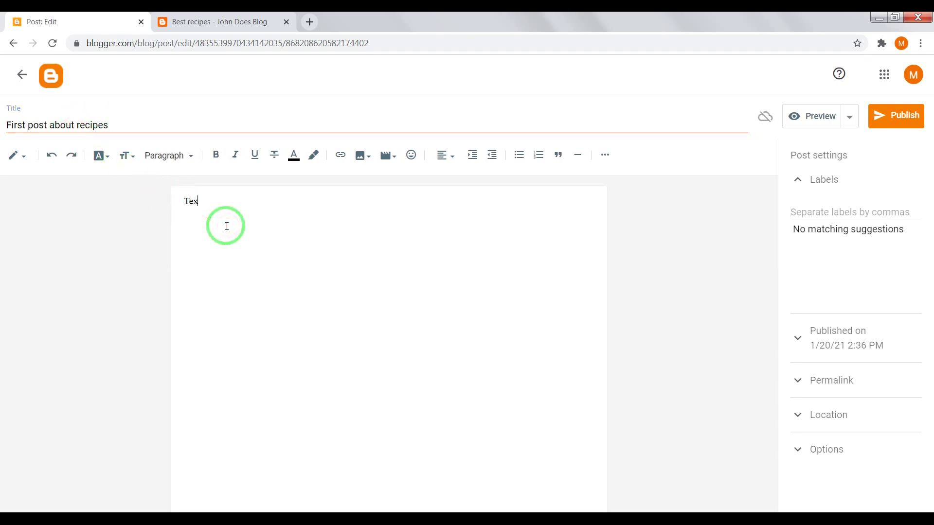
pyautogui.moveTo(219, 209)
pyautogui.mouseDown()
pyautogui.moveTo(187, 198)
pyautogui.moveTo(192, 207)
pyautogui.moveTo(192, 198)
pyautogui.moveTo(278, 217)
pyautogui.moveTo(207, 197)
pyautogui.mouseUp()
pyautogui.click(222, 202)
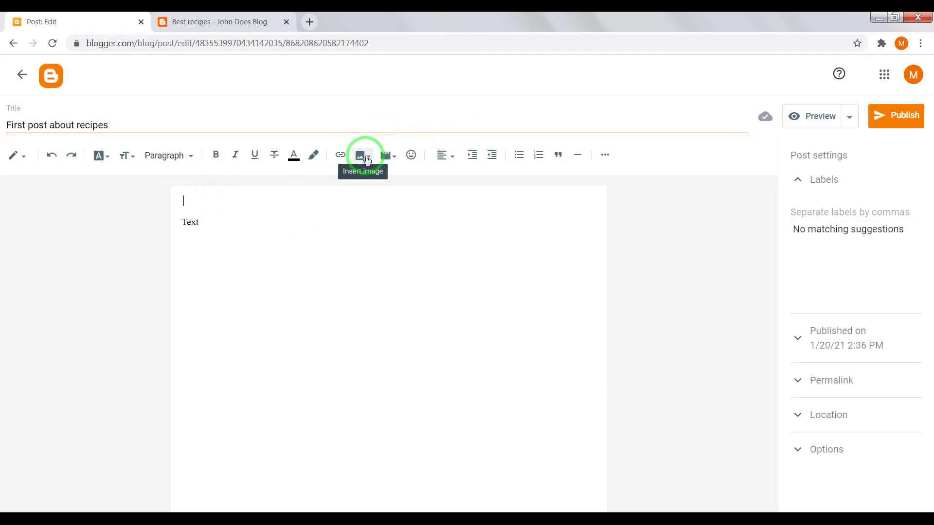
# Step: Upload pexels-photo-3162828 from the pexel folder and insert it above the Text line
pyautogui.click(368, 160)
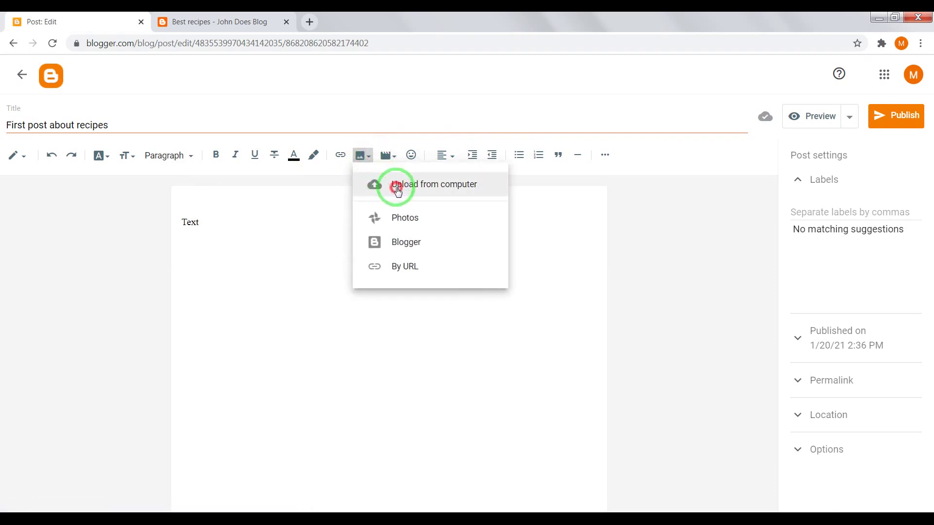
pyautogui.click(397, 189)
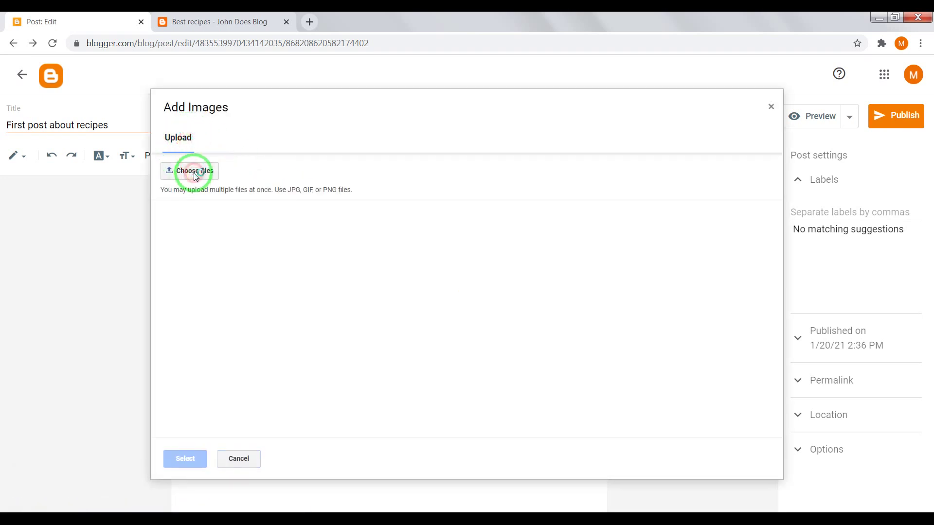
pyautogui.click(195, 173)
pyautogui.click(240, 121)
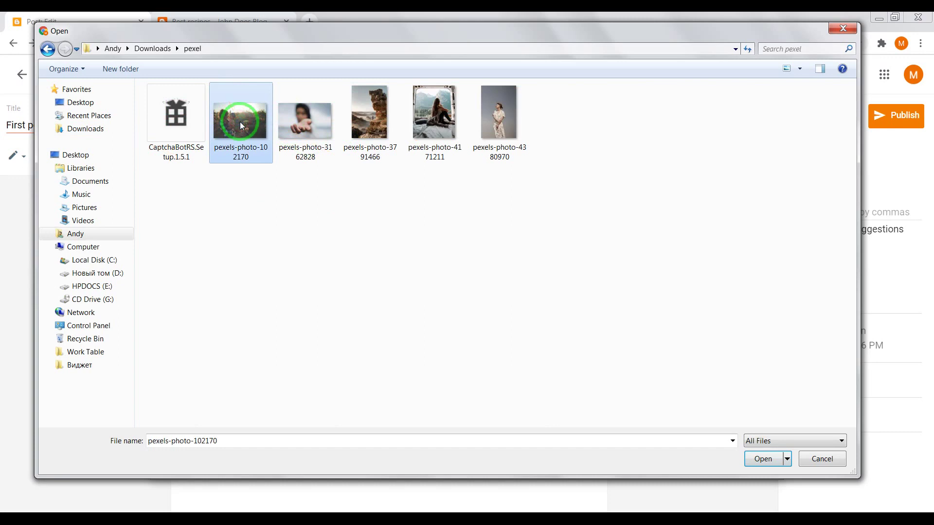
pyautogui.doubleClick(308, 124)
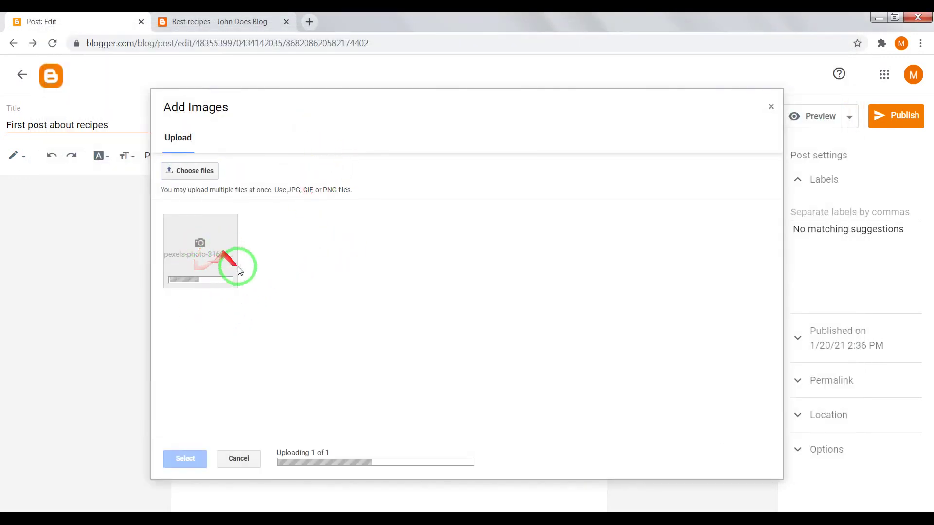
pyautogui.click(215, 245)
pyautogui.click(192, 462)
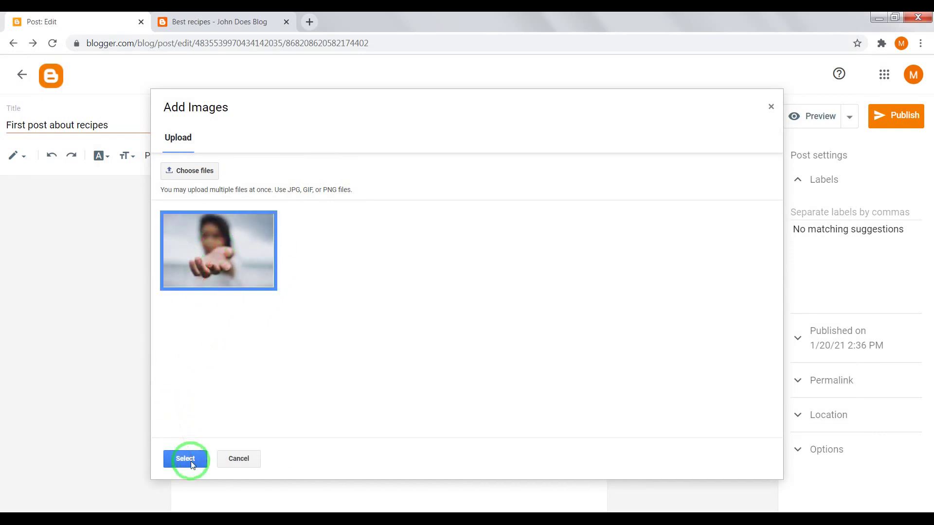
pyautogui.click(371, 292)
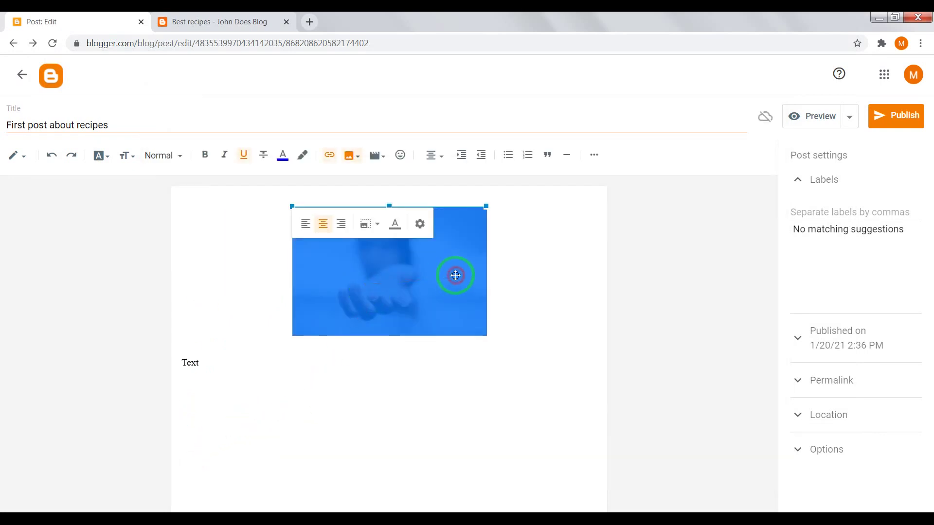
# Step: Change the inserted hand photo's size from Medium to X-Large
pyautogui.click(420, 226)
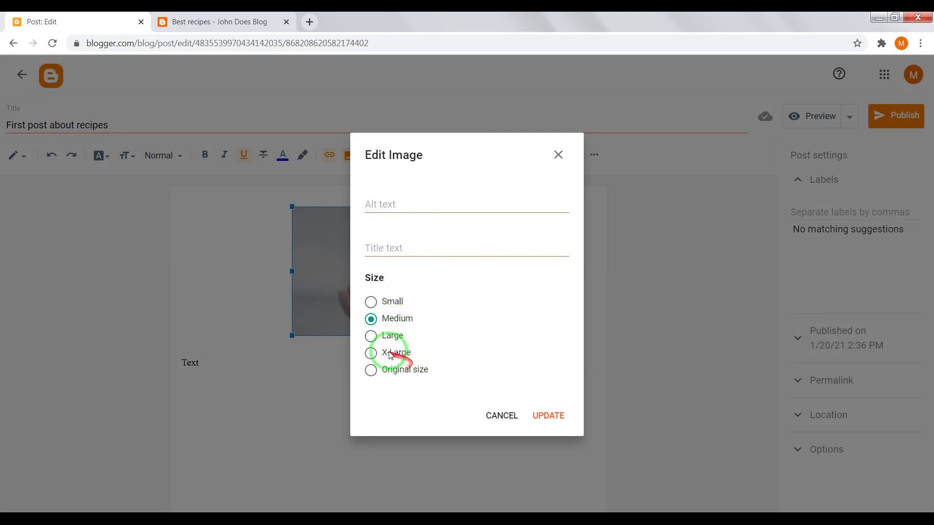
pyautogui.click(372, 354)
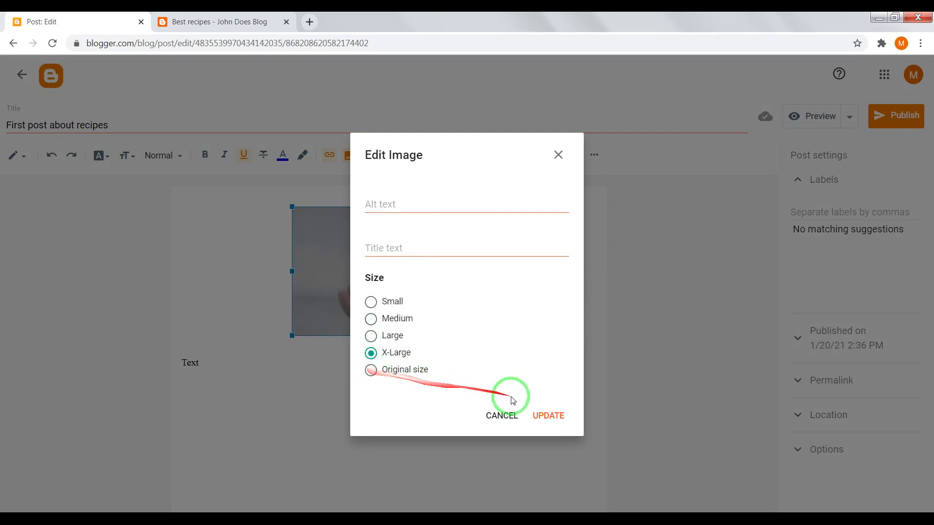
pyautogui.click(547, 417)
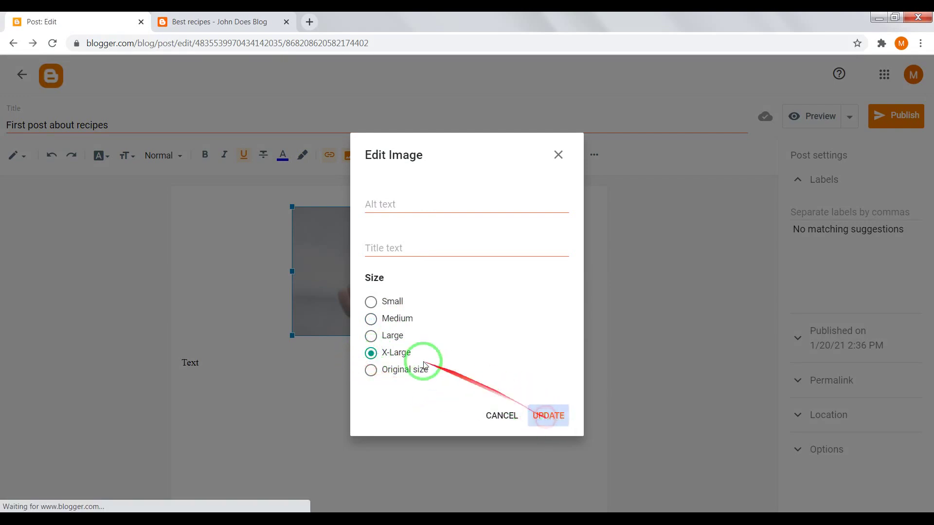
pyautogui.click(238, 471)
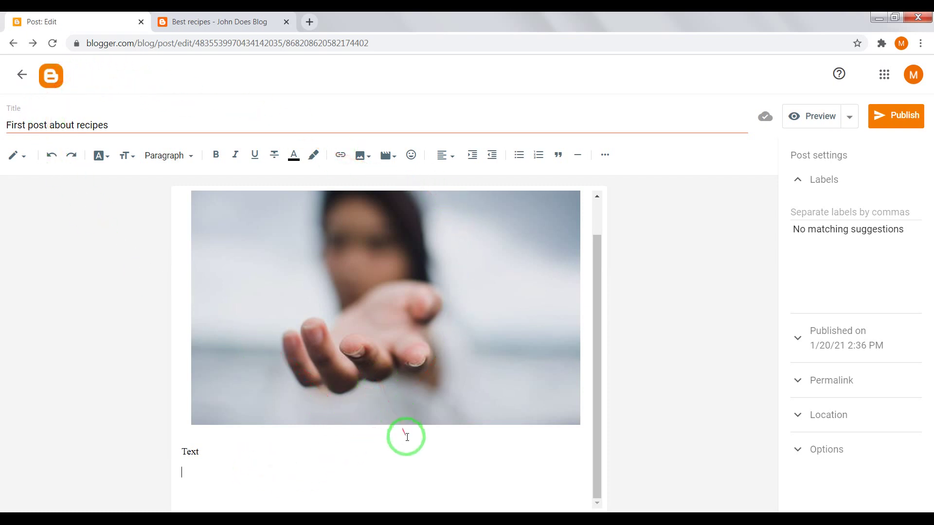
# Step: Copy the Hogwarts Legacy reveal trailer's embed code from the YouTube player menu
pyautogui.click(440, 486)
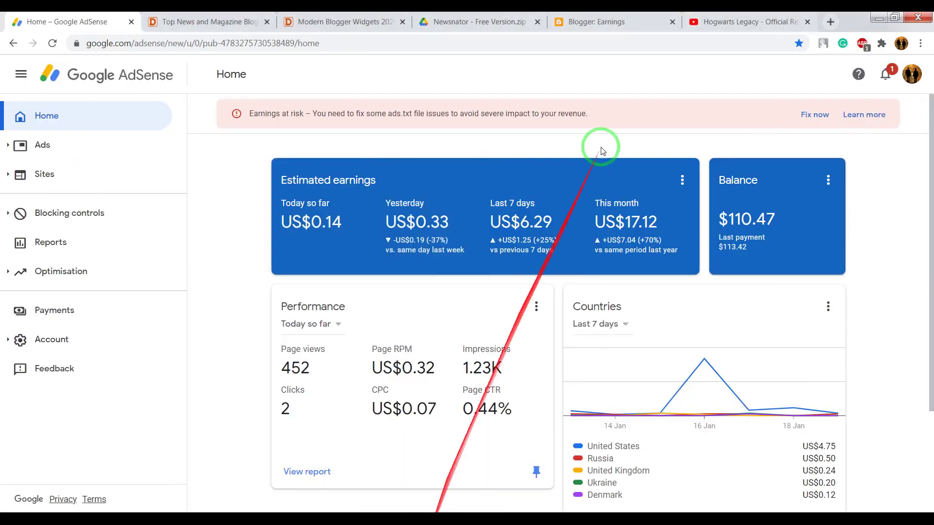
pyautogui.click(769, 20)
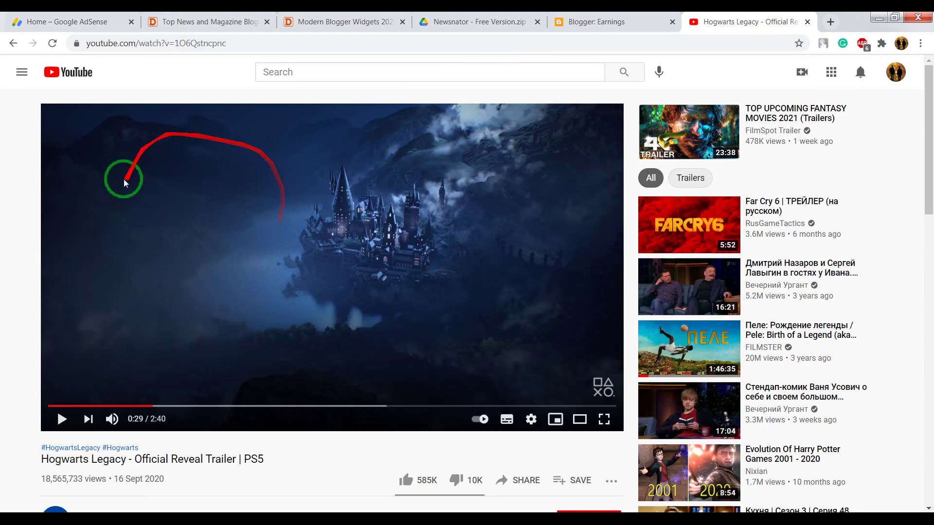
pyautogui.rightClick(303, 170)
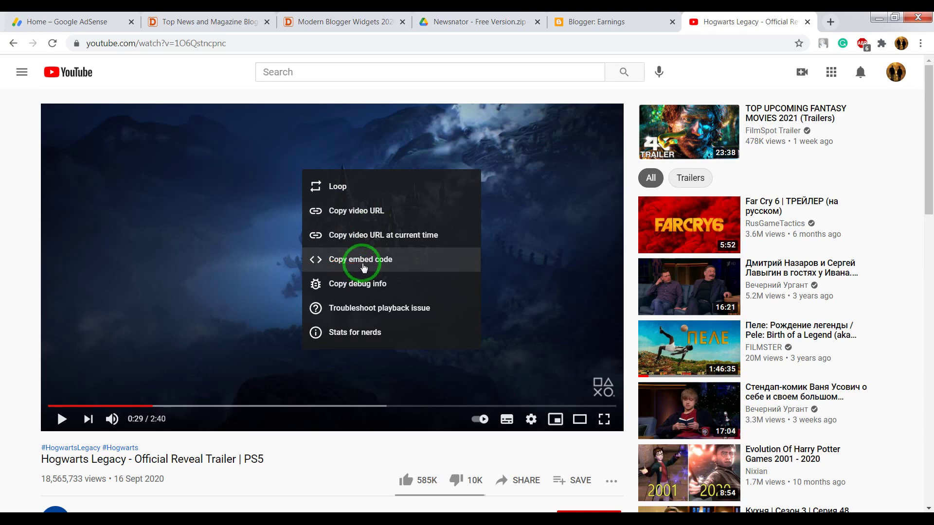
pyautogui.click(363, 265)
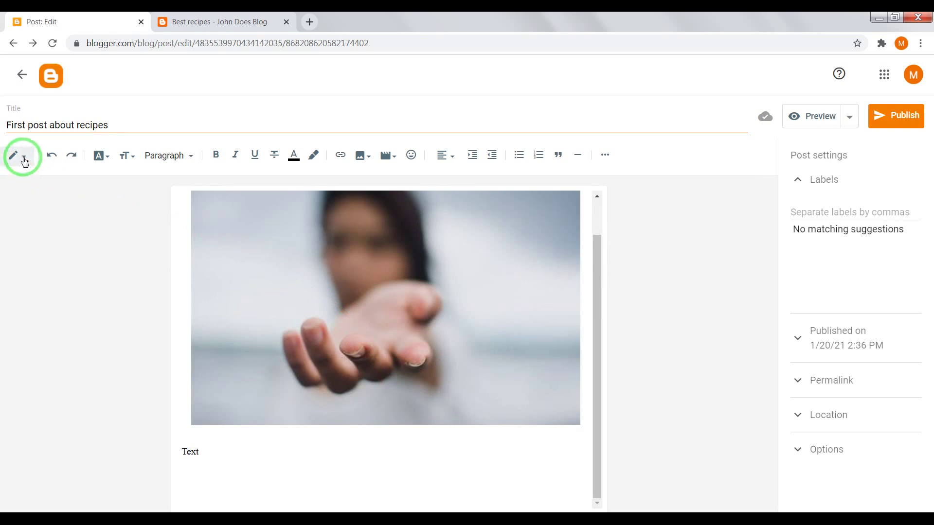
# Step: In HTML view, paste the trailer's iframe embed code on a new line
pyautogui.click(24, 158)
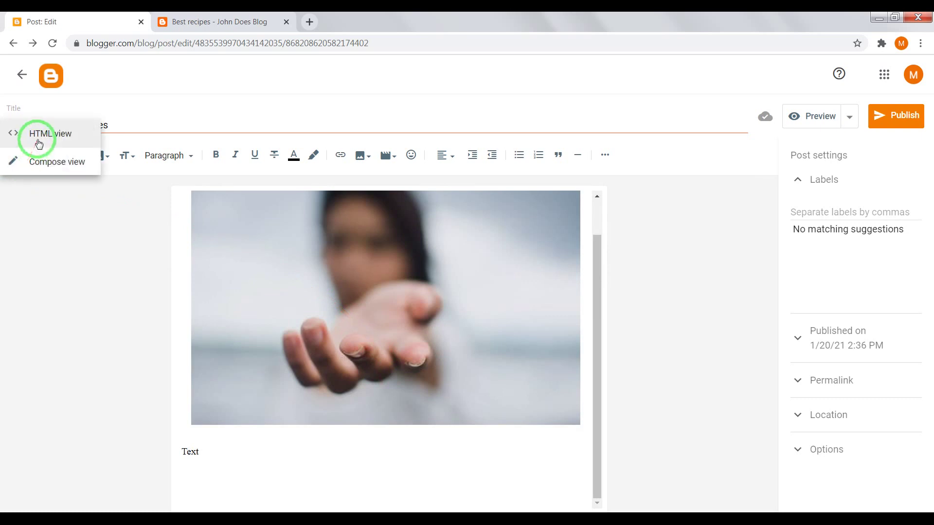
pyautogui.click(39, 141)
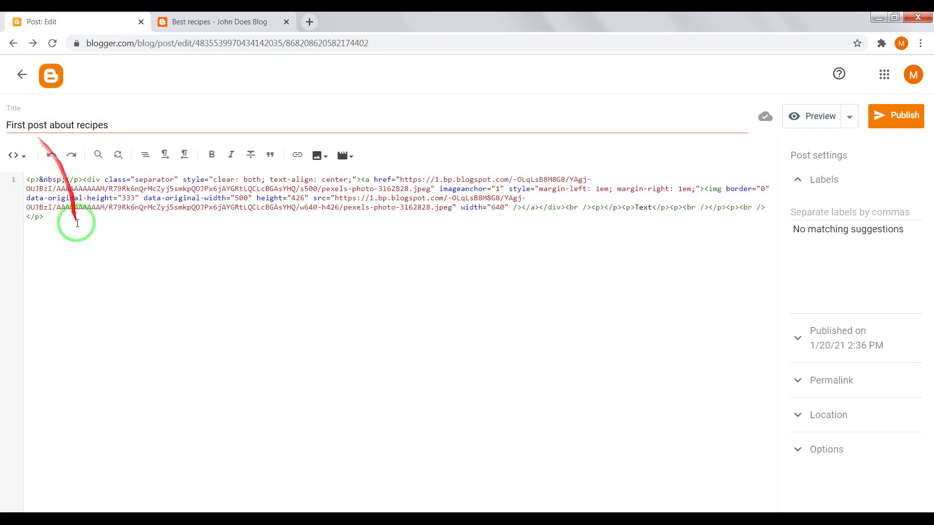
pyautogui.click(66, 225)
pyautogui.press('Return')
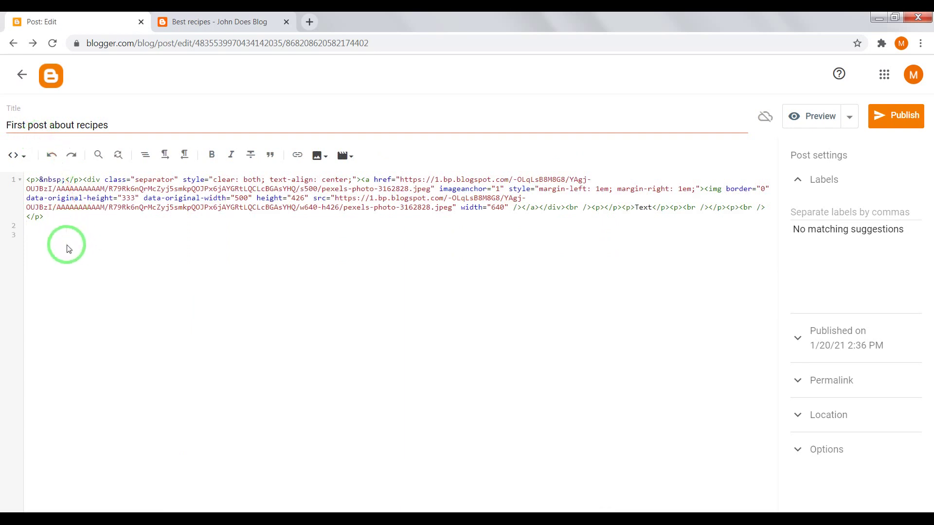
pyautogui.rightClick(49, 236)
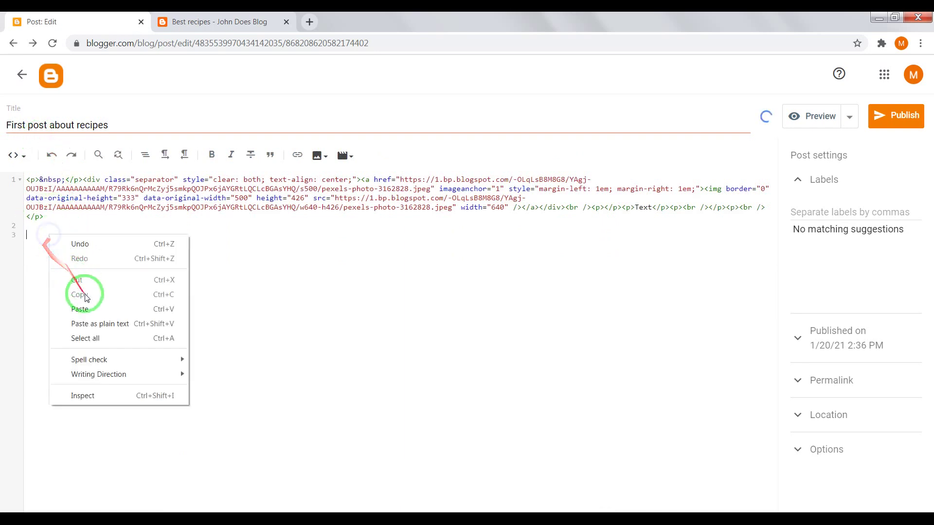
pyautogui.click(93, 308)
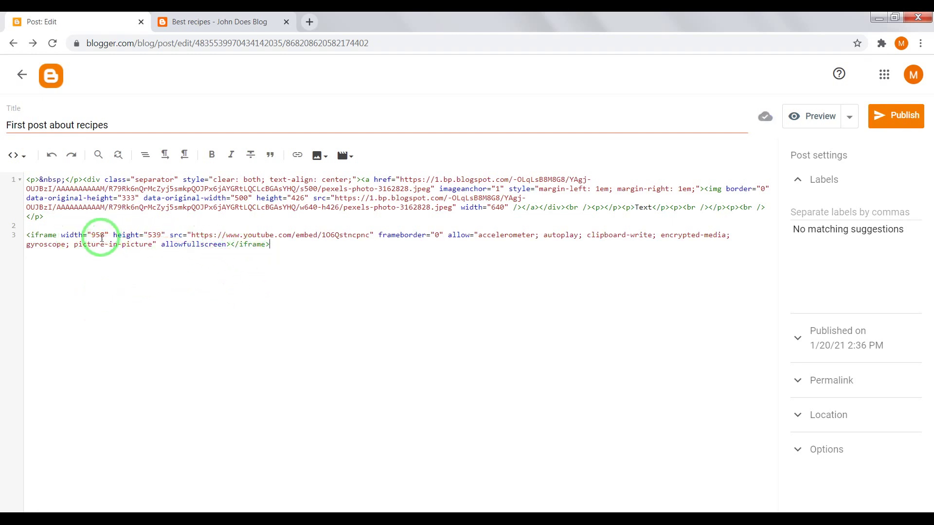
# Step: Change the iframe width from 958 to 858 and height from 539 to 439
pyautogui.click(87, 234)
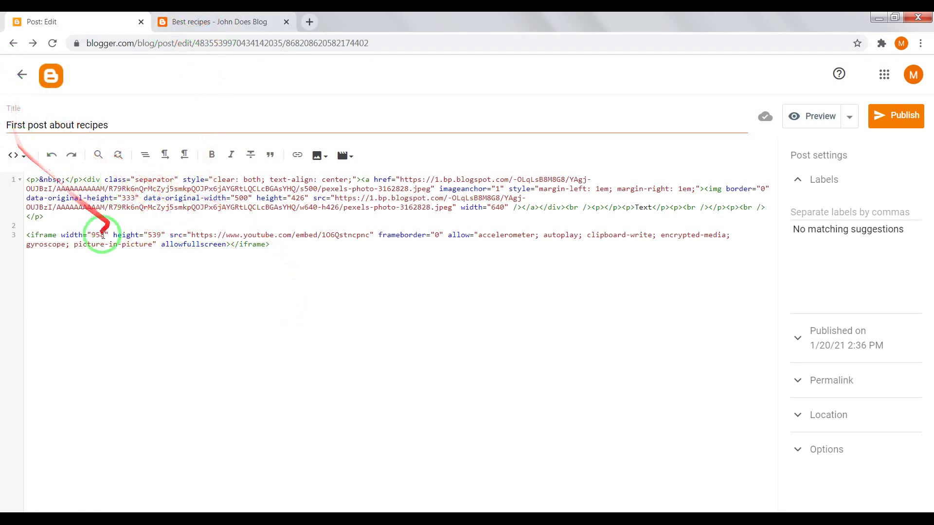
pyautogui.click(96, 236)
pyautogui.press('BackSpace')
pyautogui.write('8')
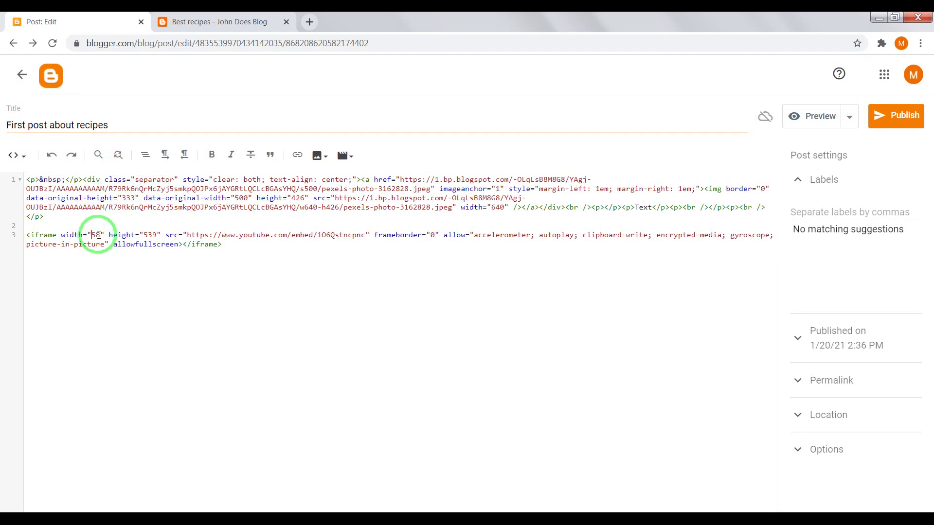
pyautogui.click(154, 235)
pyautogui.press('BackSpace')
pyautogui.write('4')
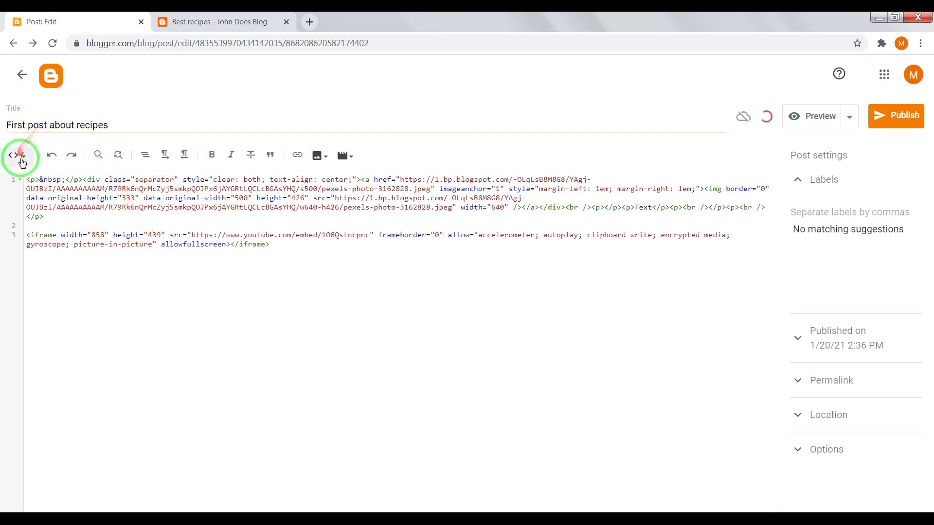
pyautogui.click(15, 155)
# Step: Switch to Compose view and remove the empty line below Text in the post
pyautogui.click(32, 195)
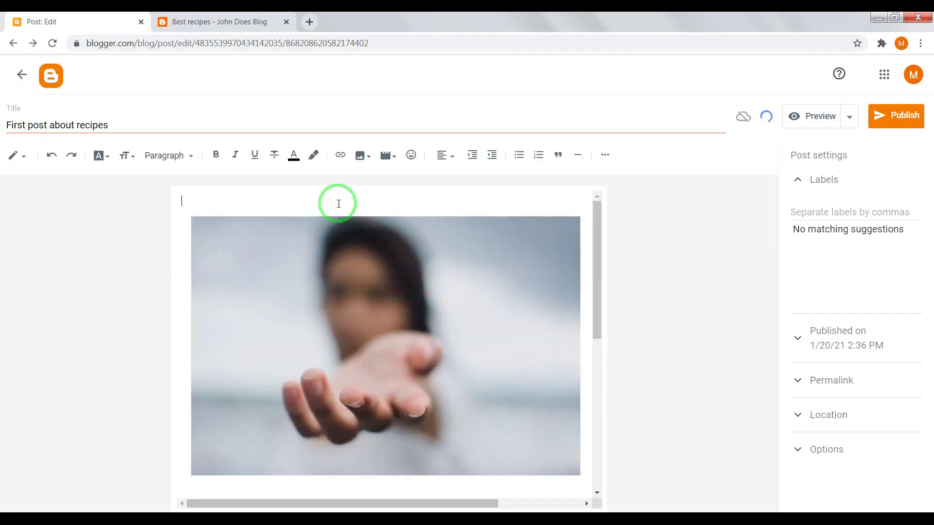
pyautogui.moveTo(380, 254); pyautogui.dragTo(305, 255)
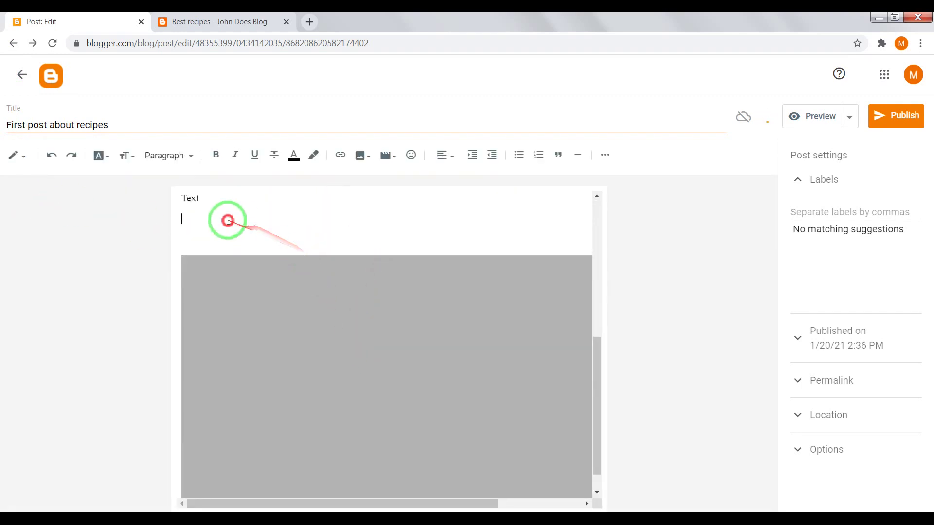
pyautogui.scroll(3, 240, 235)
pyautogui.press('BackSpace')
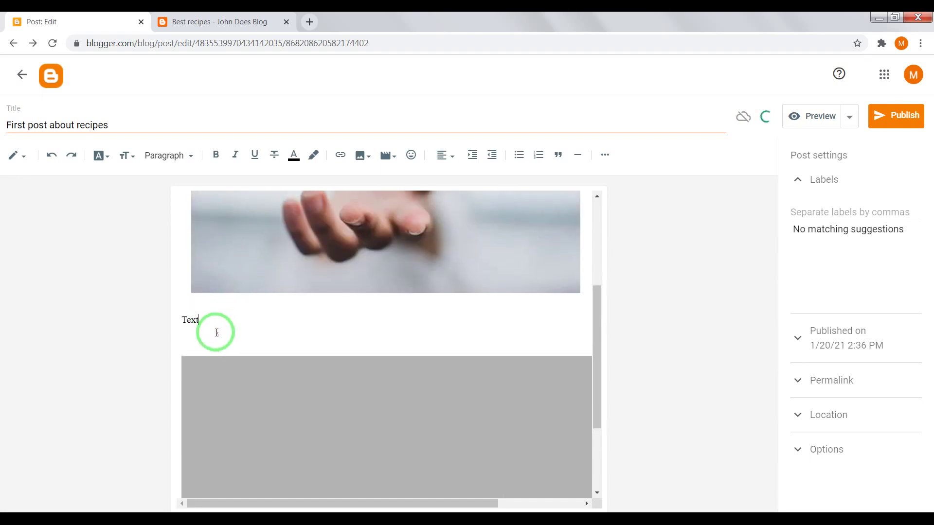
pyautogui.click(211, 332)
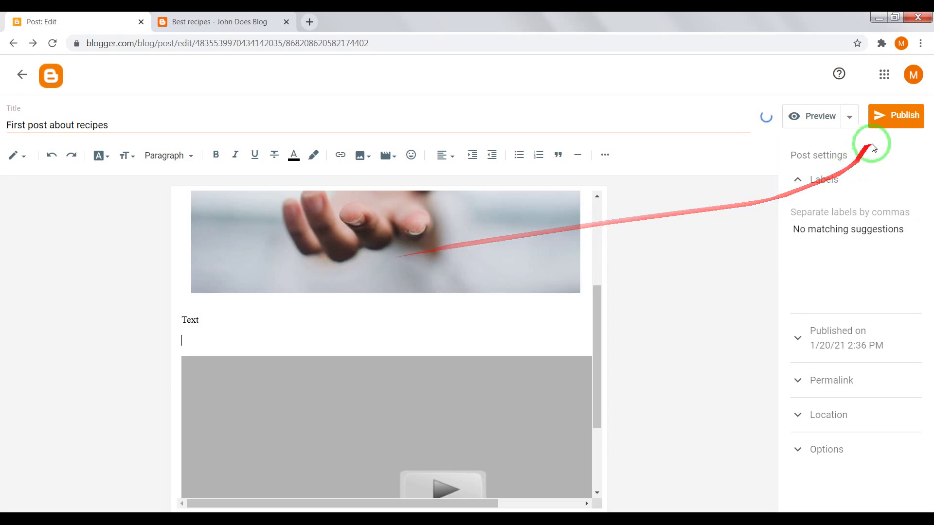
# Step: Publish the updated recipe post and view the live Best recipes blog
pyautogui.click(904, 119)
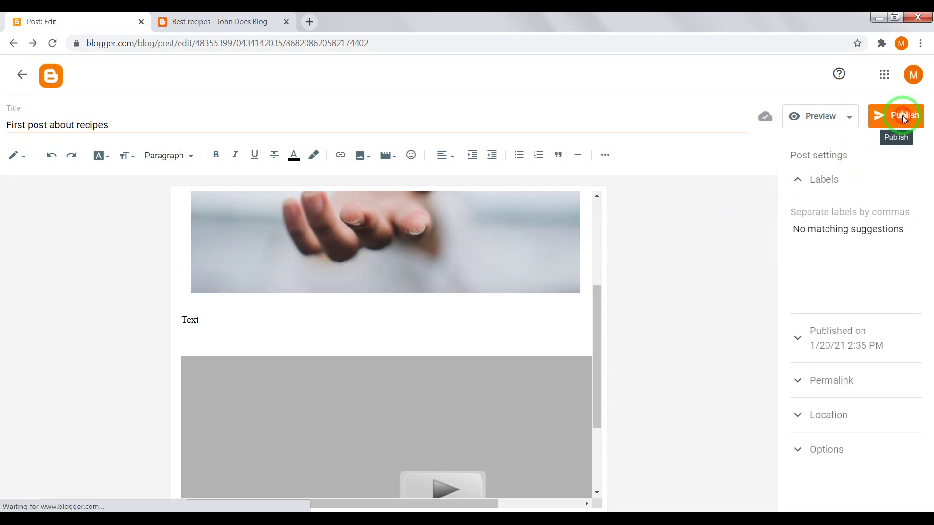
pyautogui.click(525, 315)
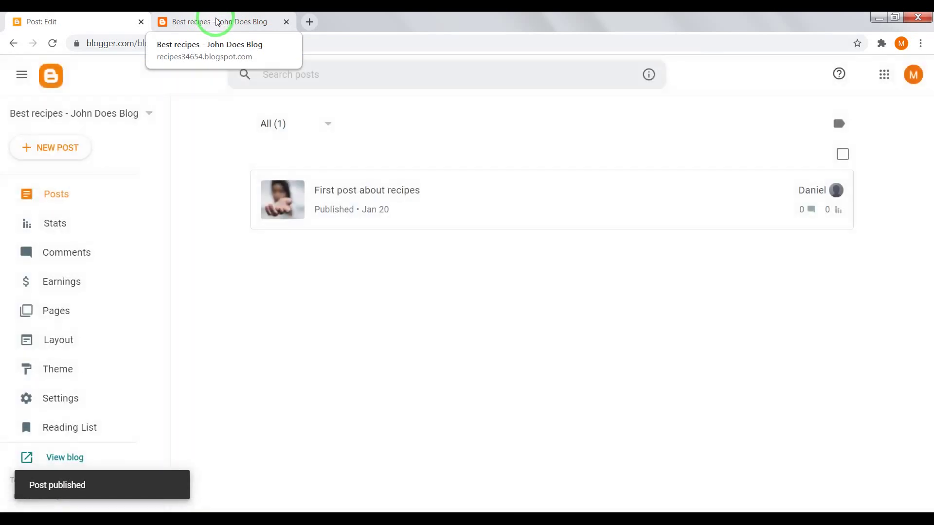
pyautogui.click(217, 21)
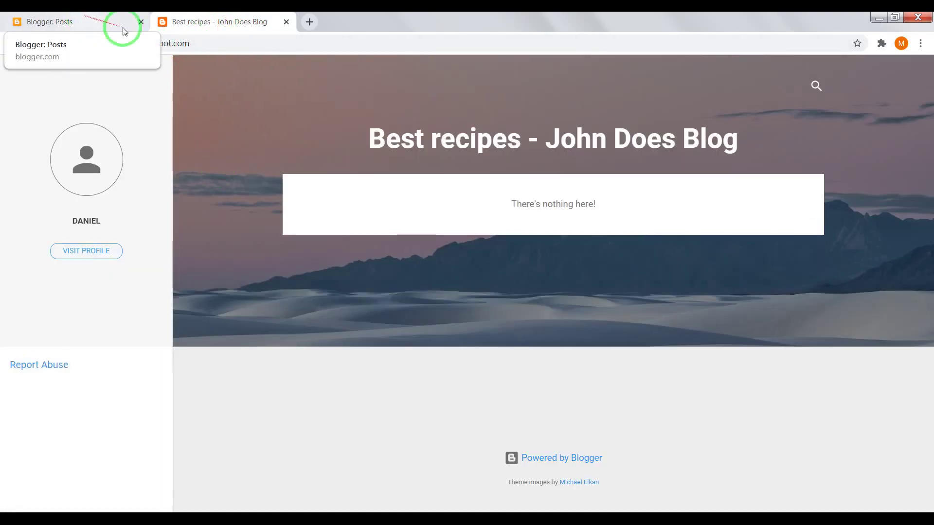
# Step: Reload the live blog so the newly published post appears
pyautogui.rightClick(228, 119)
pyautogui.click(253, 153)
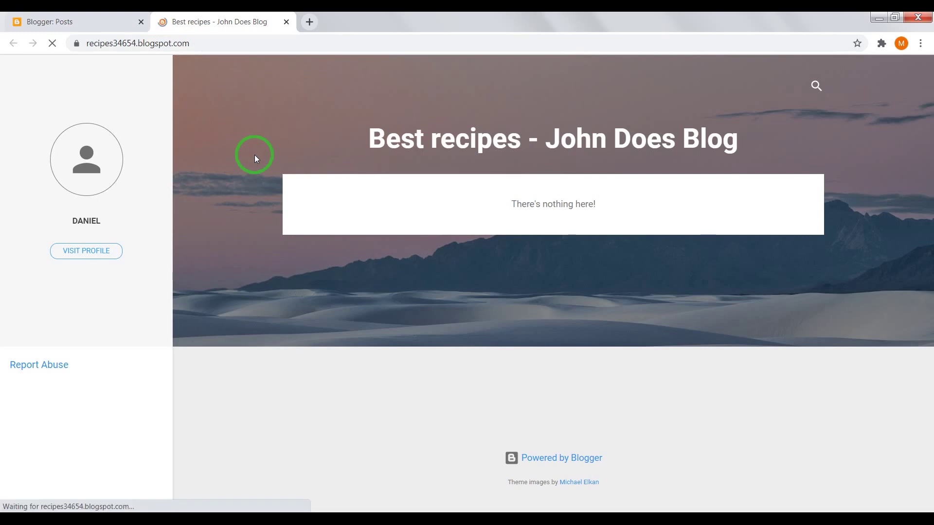
pyautogui.scroll(-1, 280, 165)
pyautogui.scroll(-5, 280, 166)
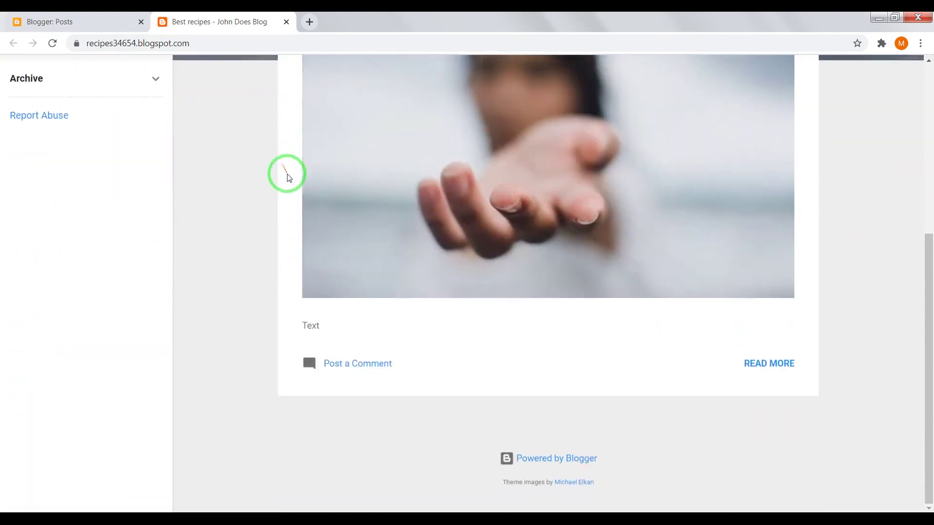
pyautogui.scroll(6, 320, 245)
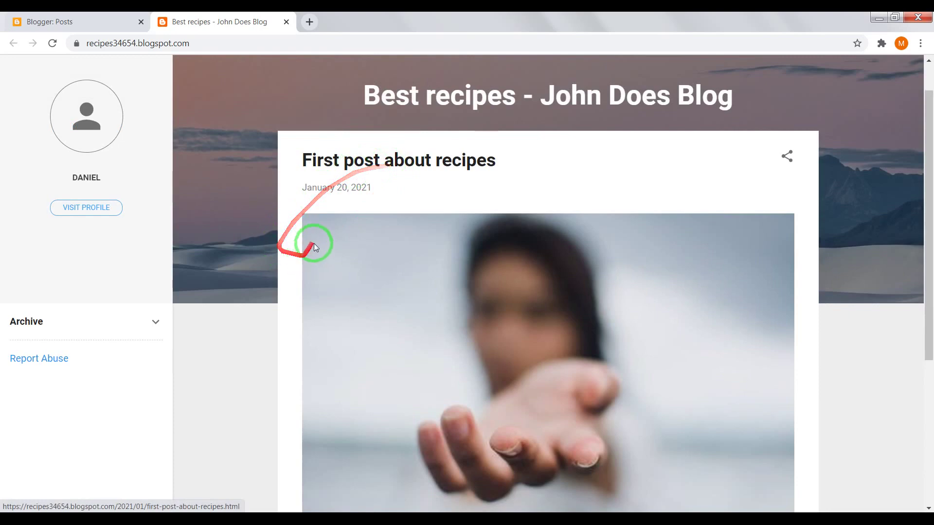
pyautogui.scroll(-5, 286, 211)
pyautogui.scroll(6, 327, 189)
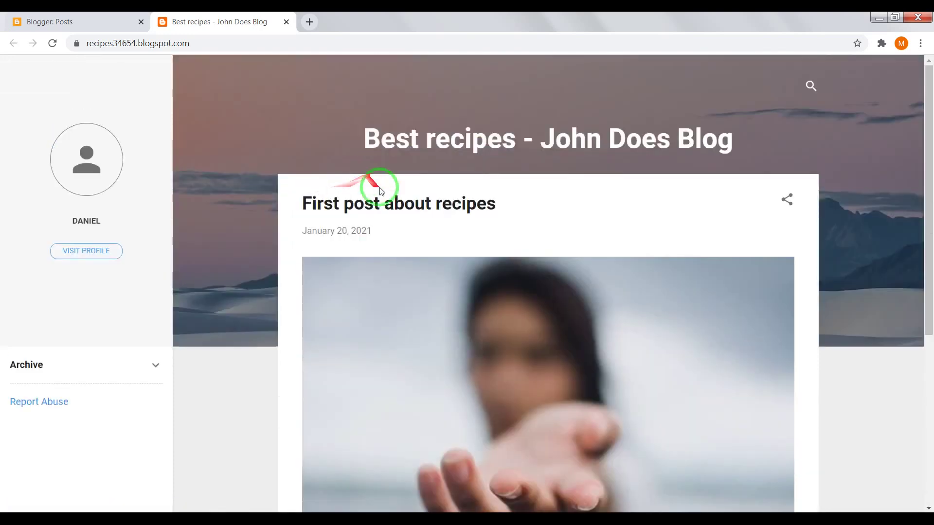
# Step: Open 'First post about recipes', check the trailer below Text, and go back to Posts
pyautogui.click(428, 211)
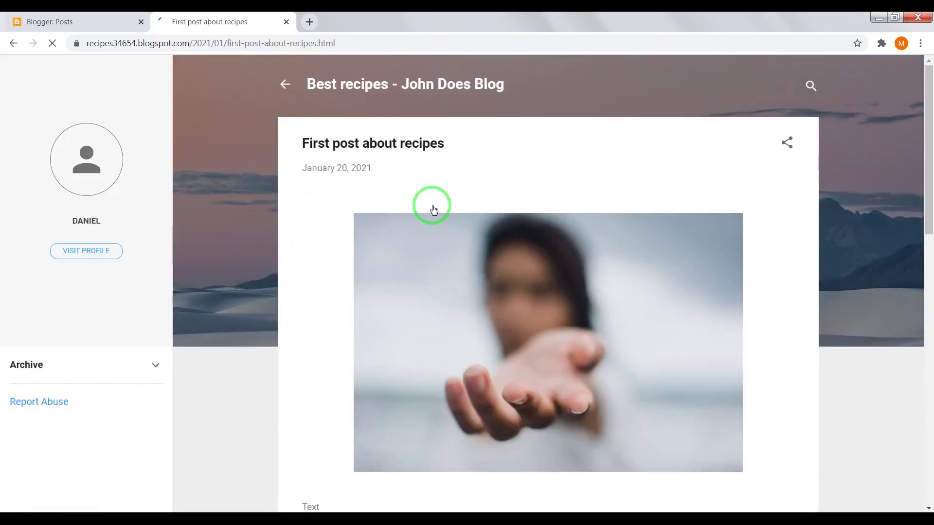
pyautogui.scroll(-5, 545, 232)
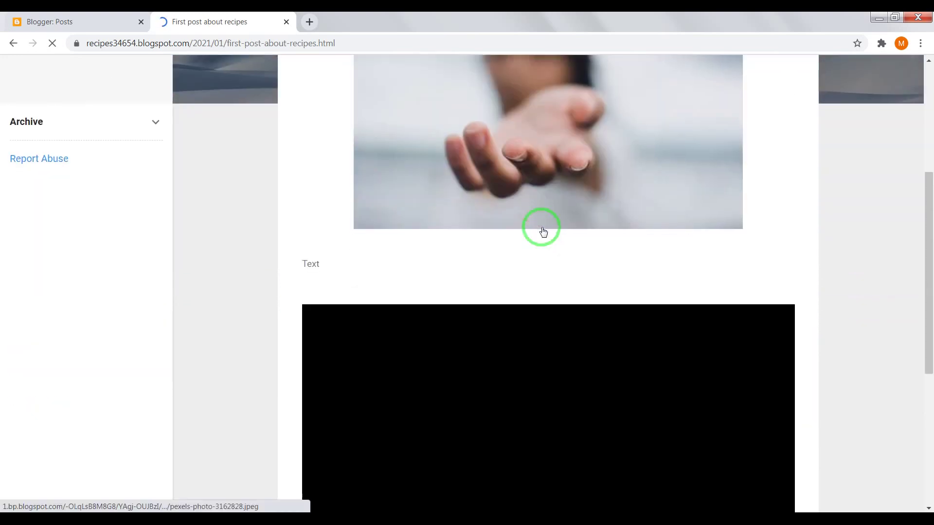
pyautogui.scroll(3, 715, 244)
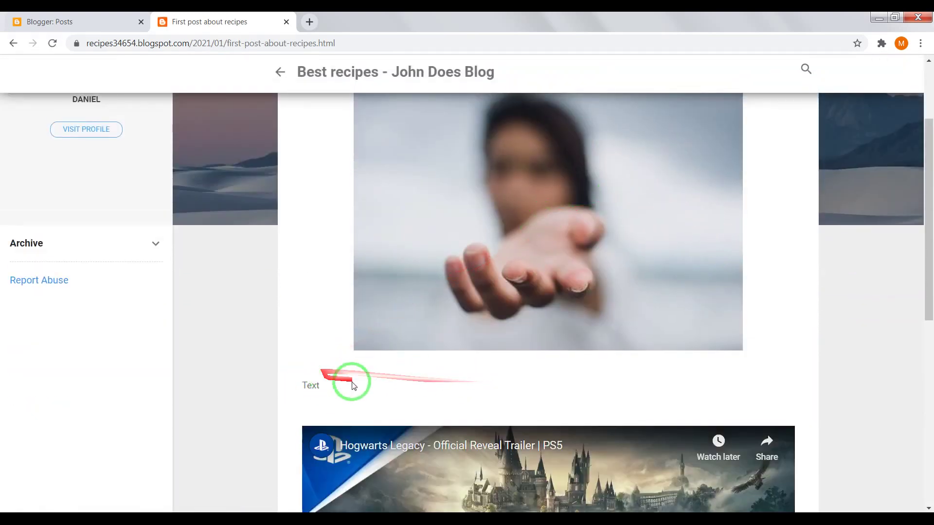
pyautogui.scroll(-3, 631, 372)
pyautogui.scroll(-4, 631, 373)
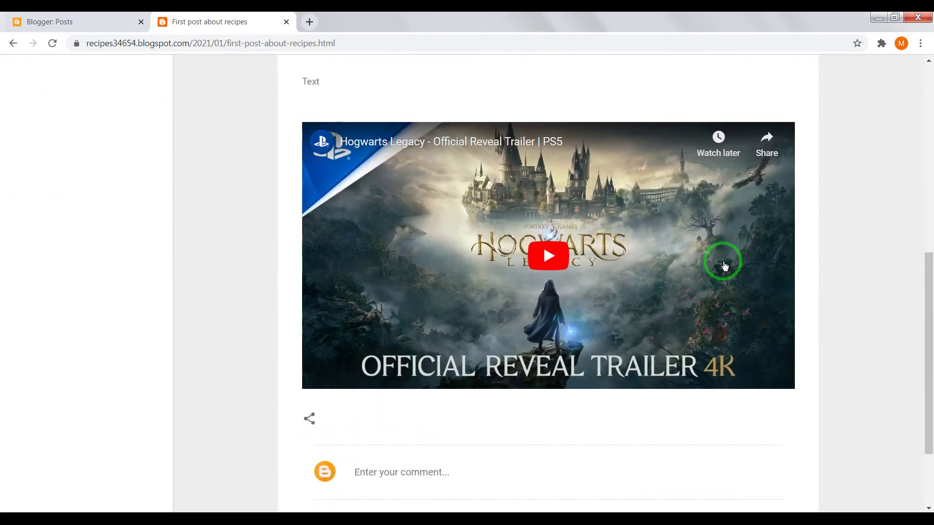
pyautogui.scroll(-3, 671, 273)
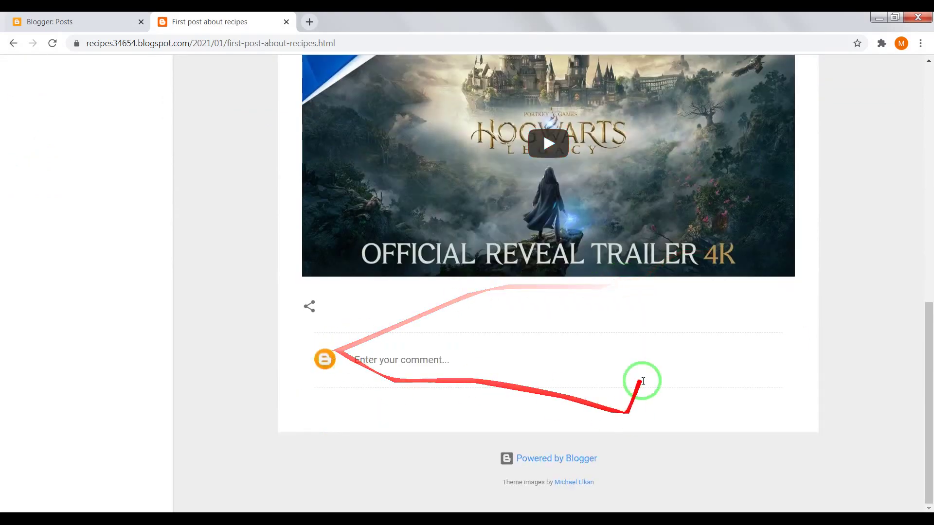
pyautogui.scroll(5, 340, 350)
pyautogui.click(101, 20)
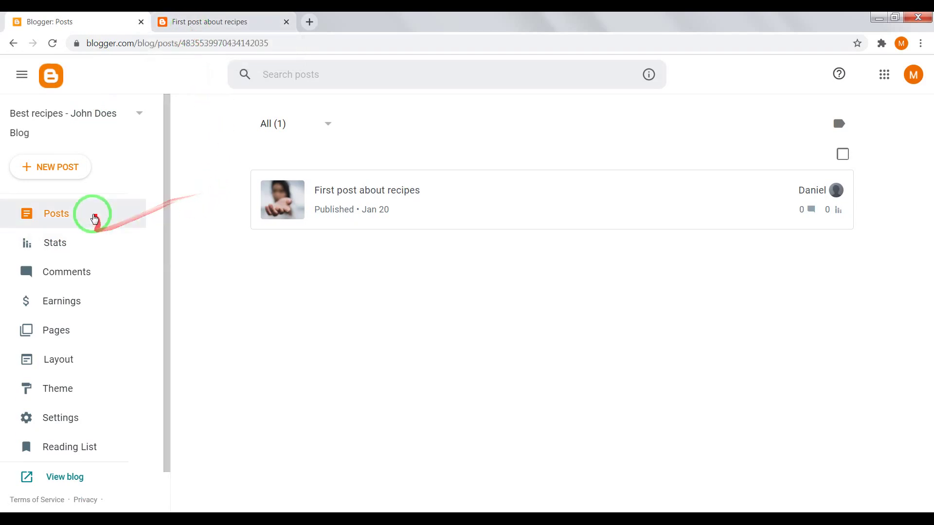
# Step: Create and publish a post titled '2 post'
pyautogui.click(53, 148)
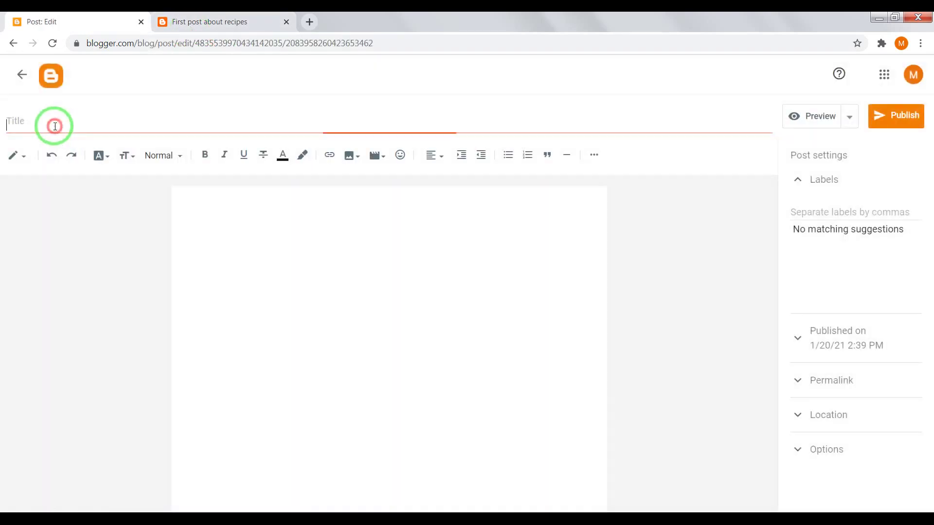
pyautogui.click(62, 125)
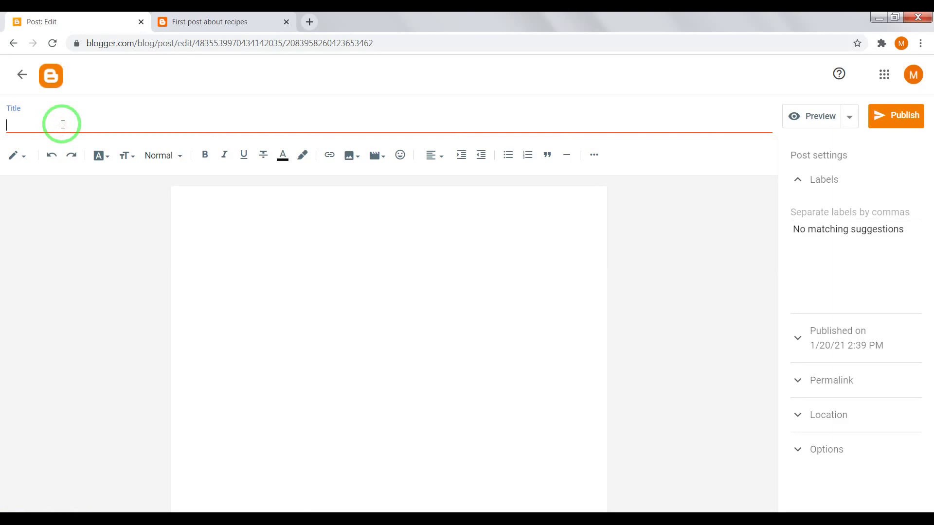
pyautogui.write('2 post')
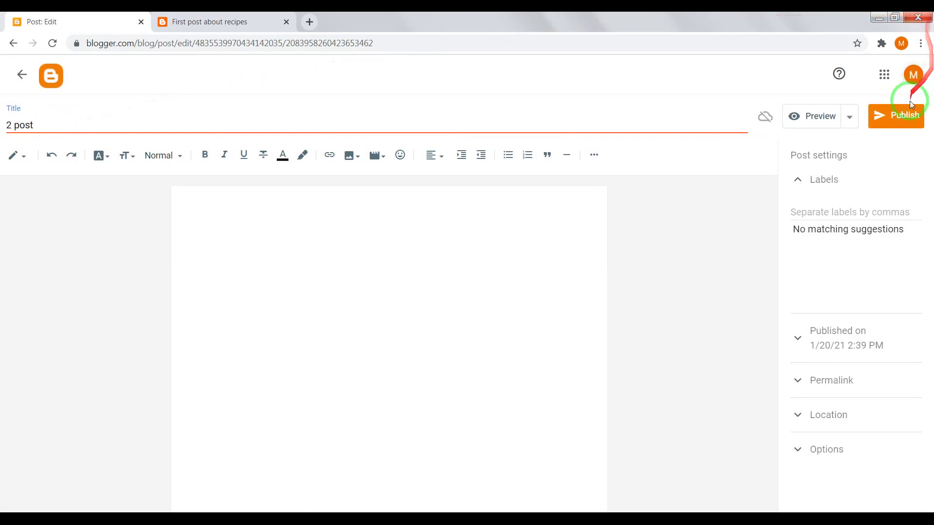
pyautogui.click(891, 117)
pyautogui.click(519, 315)
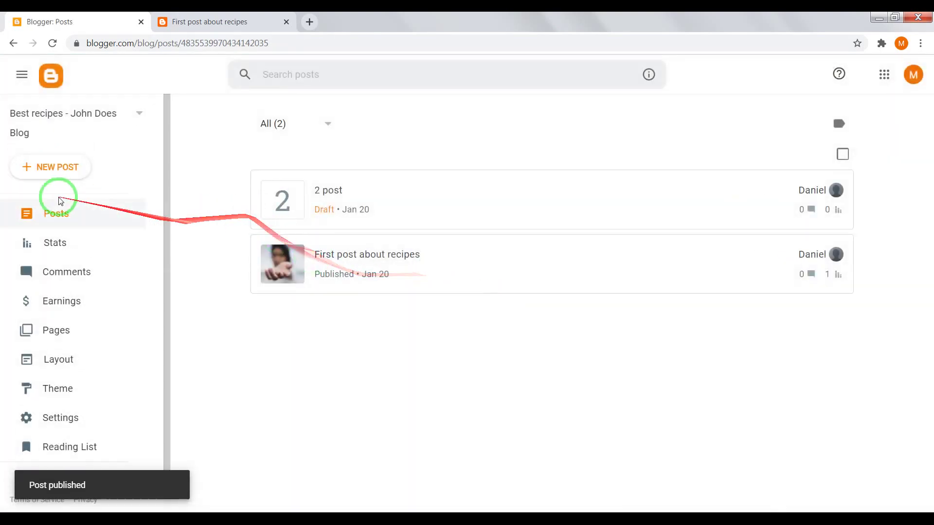
# Step: Create and publish two more posts, '3 post' and '4 post'
pyautogui.click(66, 168)
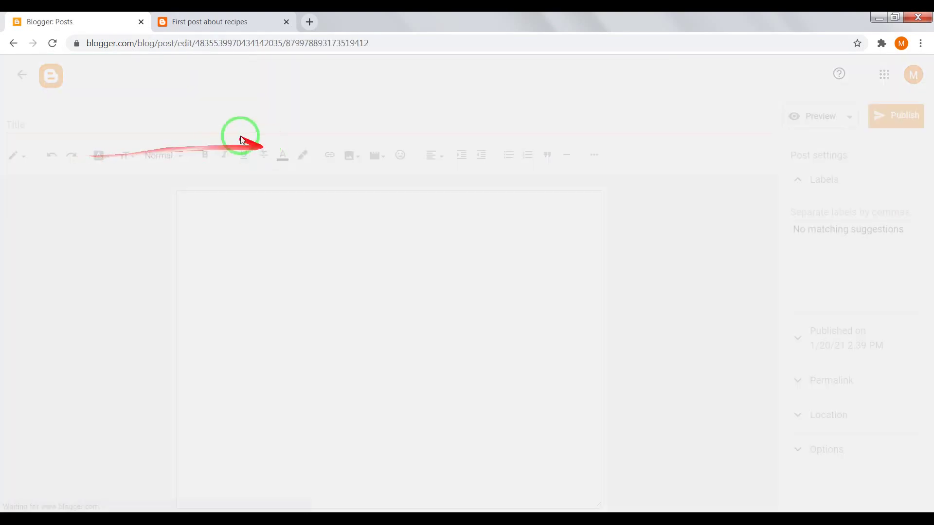
pyautogui.click(71, 127)
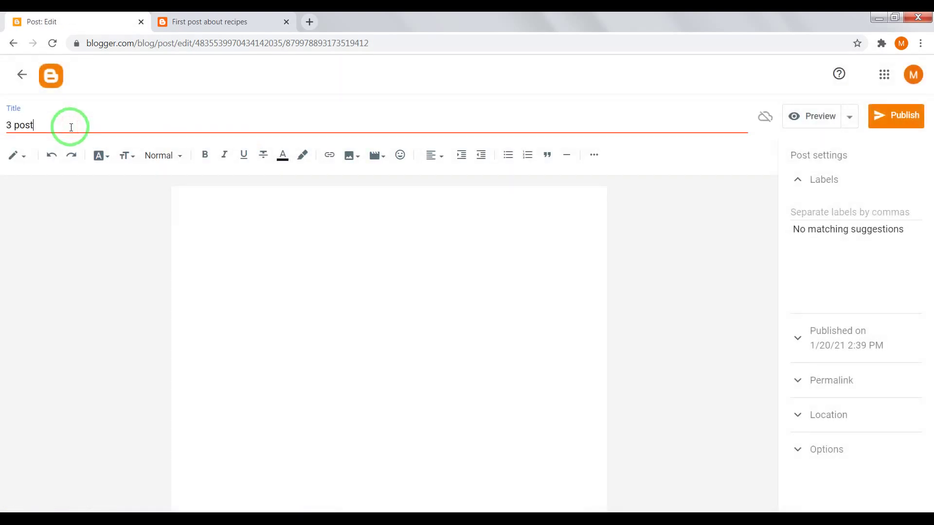
pyautogui.click(897, 117)
pyautogui.click(518, 313)
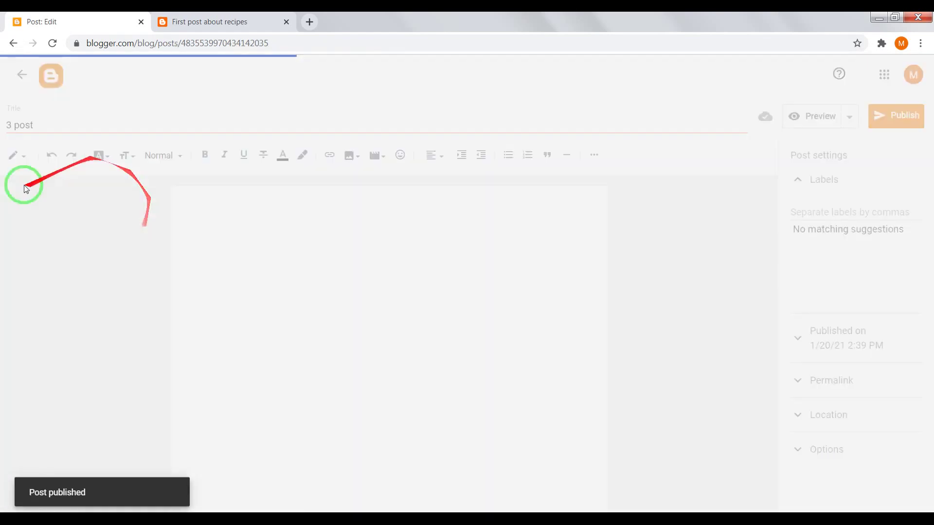
pyautogui.click(63, 170)
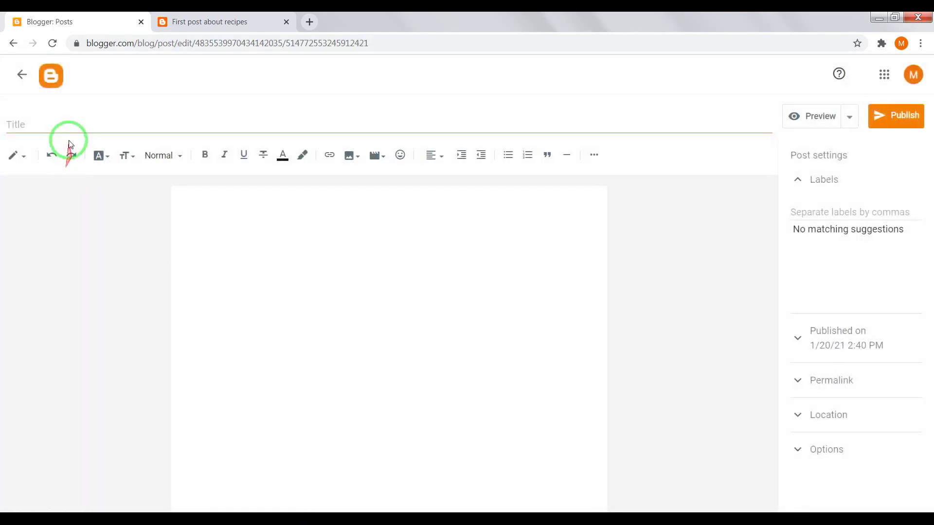
pyautogui.click(59, 125)
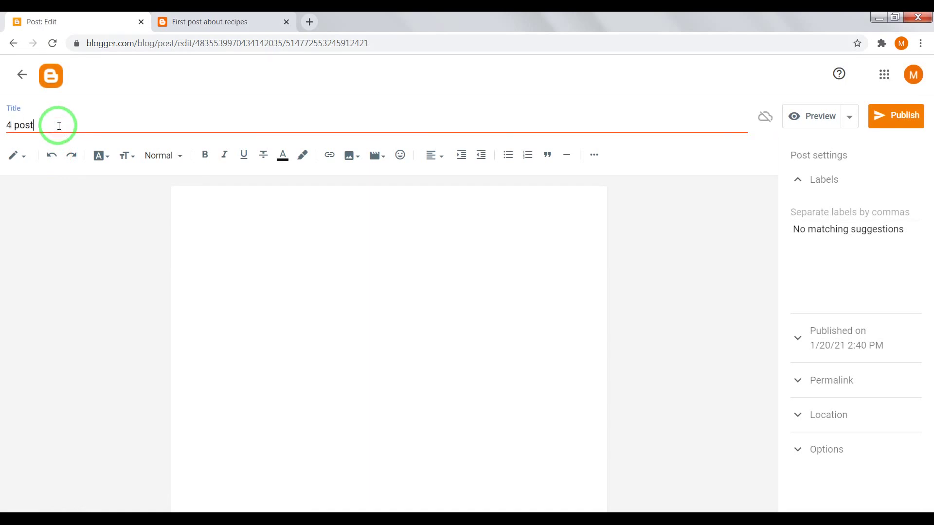
pyautogui.click(893, 119)
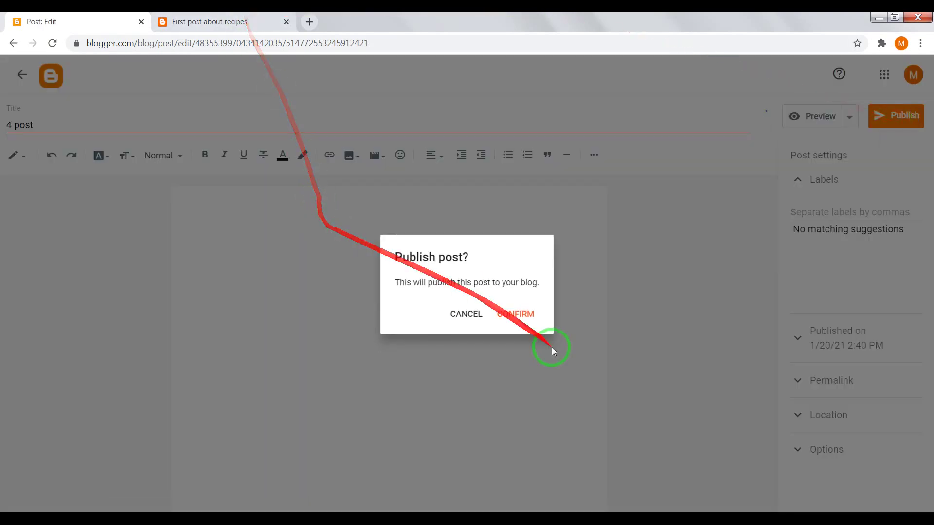
pyautogui.click(515, 314)
# Step: Check the live blog home page lists the new posts, then return to Posts
pyautogui.click(250, 21)
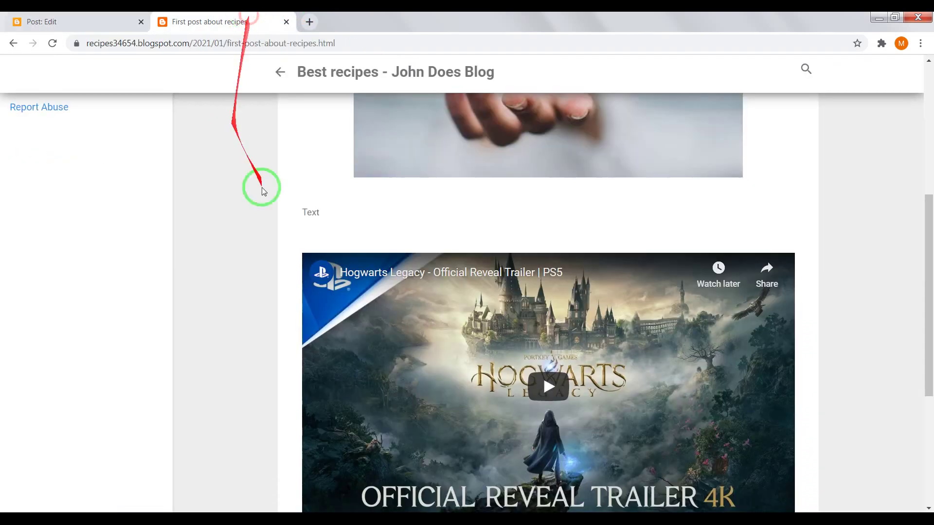
pyautogui.scroll(6, 255, 195)
pyautogui.click(349, 89)
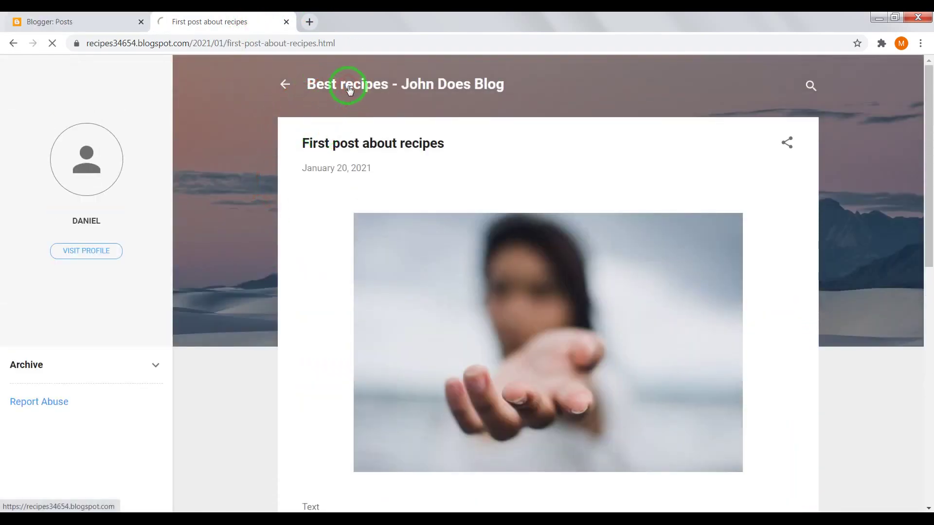
pyautogui.scroll(-2, 301, 194)
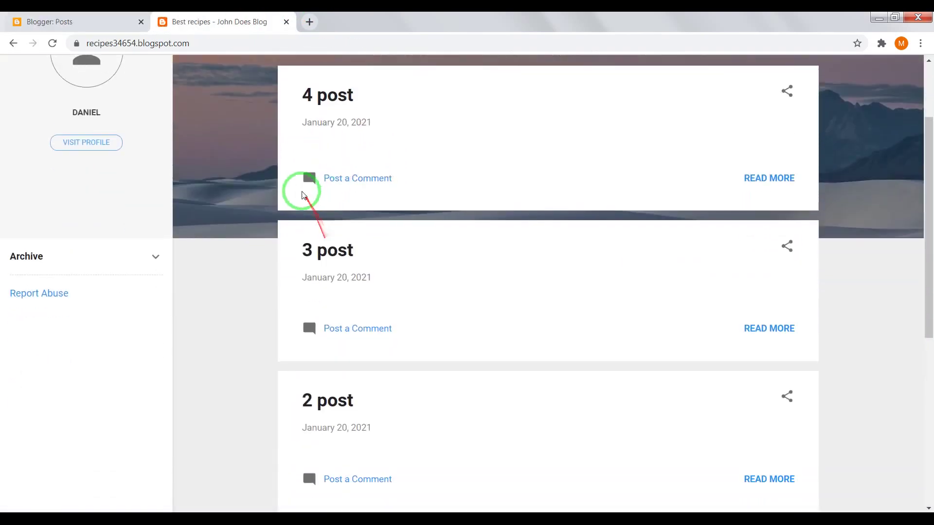
pyautogui.scroll(-4, 302, 195)
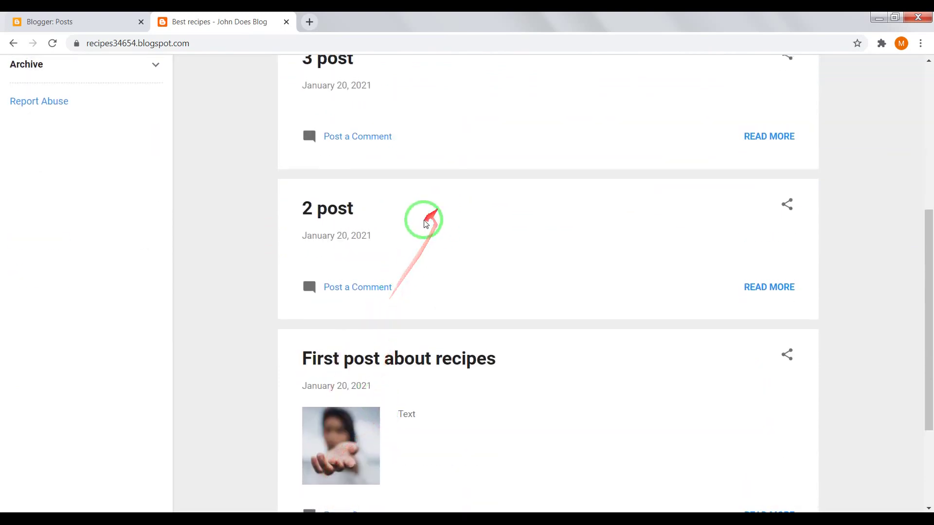
pyautogui.scroll(4, 426, 224)
pyautogui.click(80, 22)
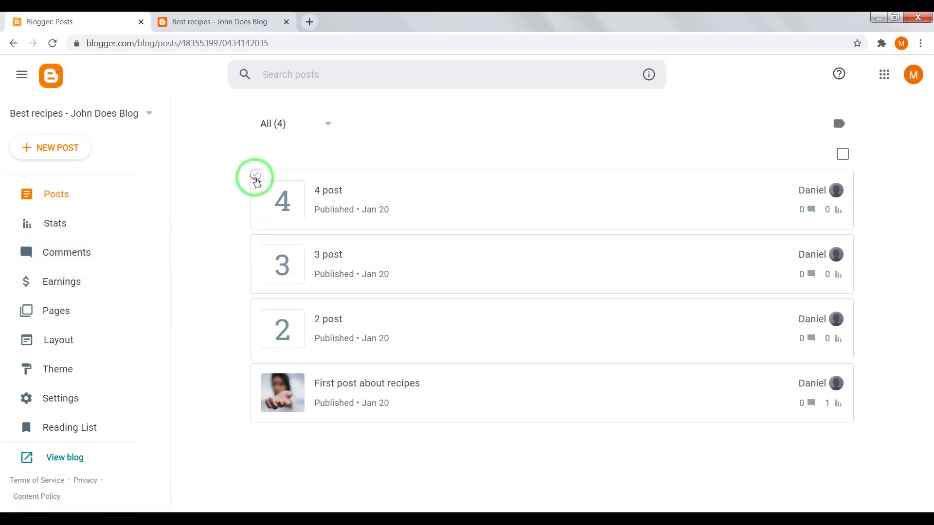
# Step: Apply the label Food to '4 post' and '3 post'
pyautogui.click(255, 240)
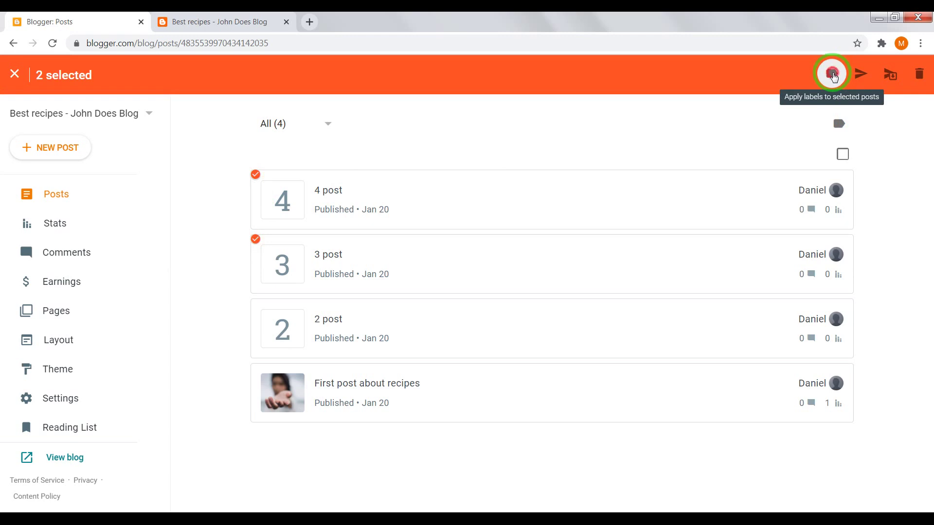
pyautogui.click(833, 74)
pyautogui.click(430, 225)
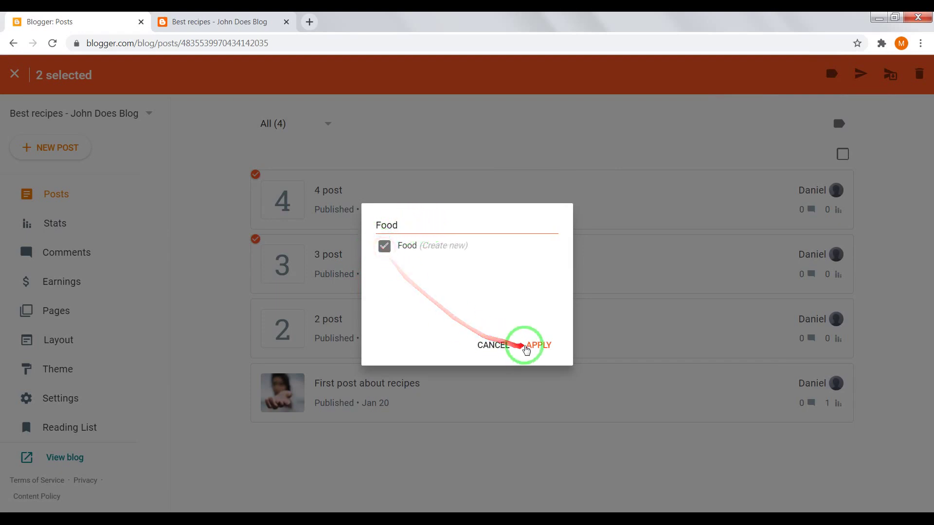
pyautogui.click(538, 345)
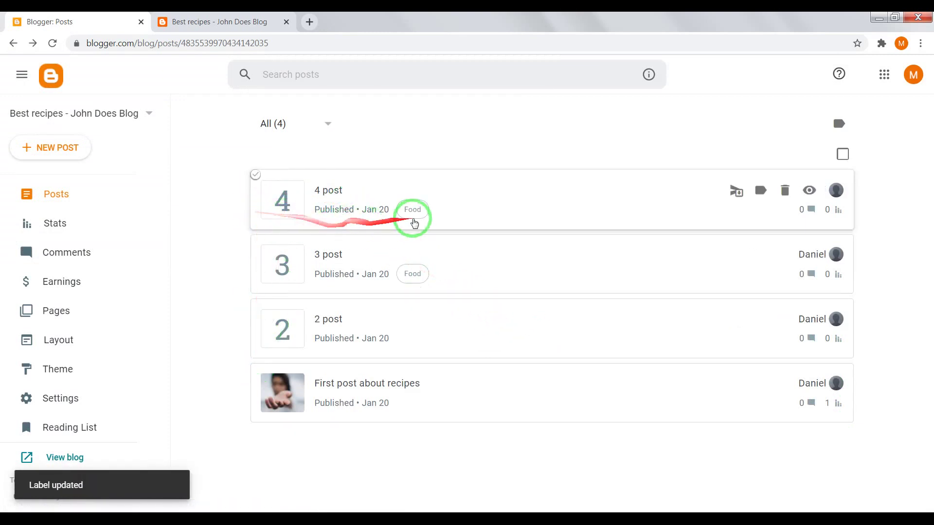
# Step: Apply the label Drinks to '2 post' and 'First post about recipes'
pyautogui.click(255, 368)
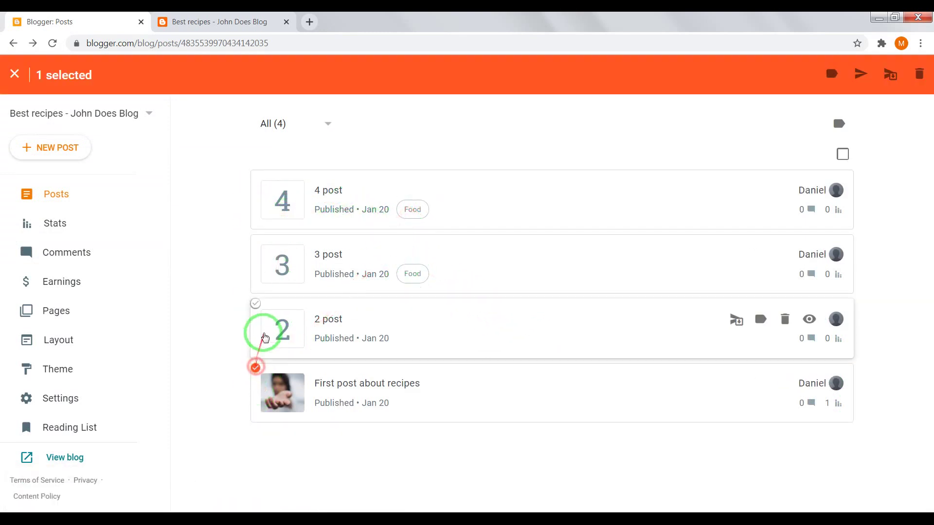
pyautogui.click(255, 304)
pyautogui.click(837, 75)
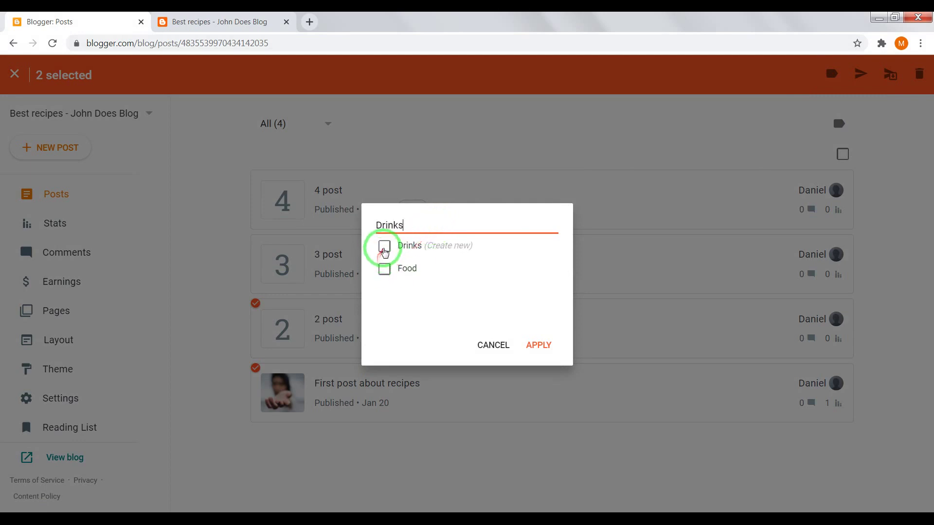
pyautogui.click(384, 247)
pyautogui.click(540, 347)
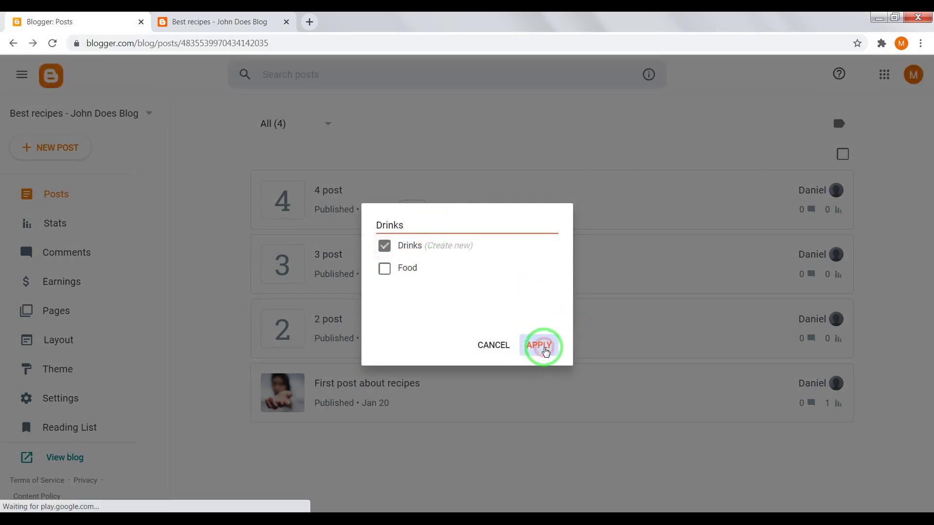
pyautogui.click(219, 22)
# Step: Reload the live blog so the new labels show
pyautogui.scroll(3, 255, 278)
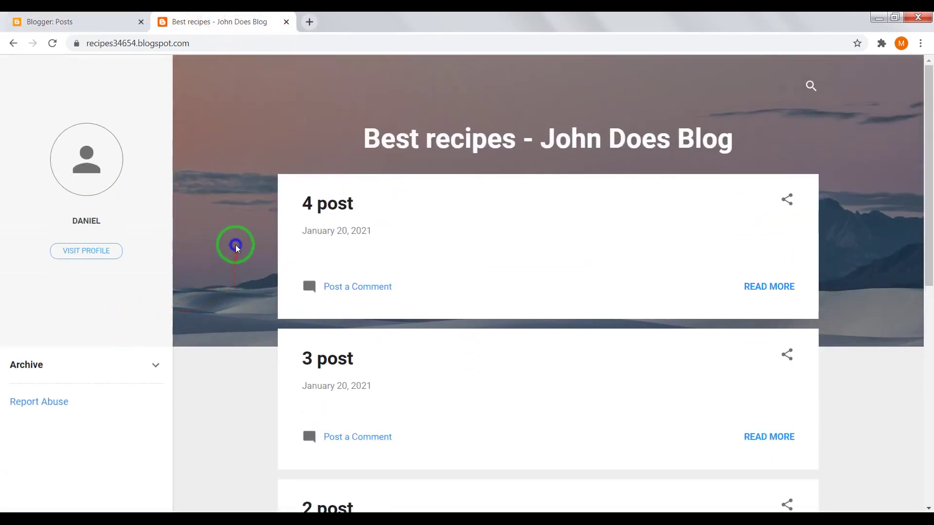
pyautogui.rightClick(235, 244)
pyautogui.click(256, 287)
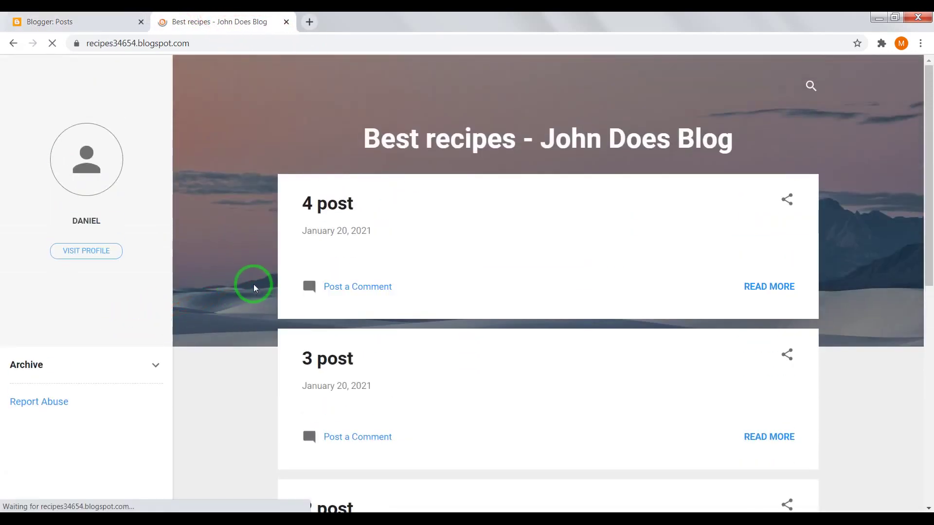
pyautogui.scroll(-3, 248, 284)
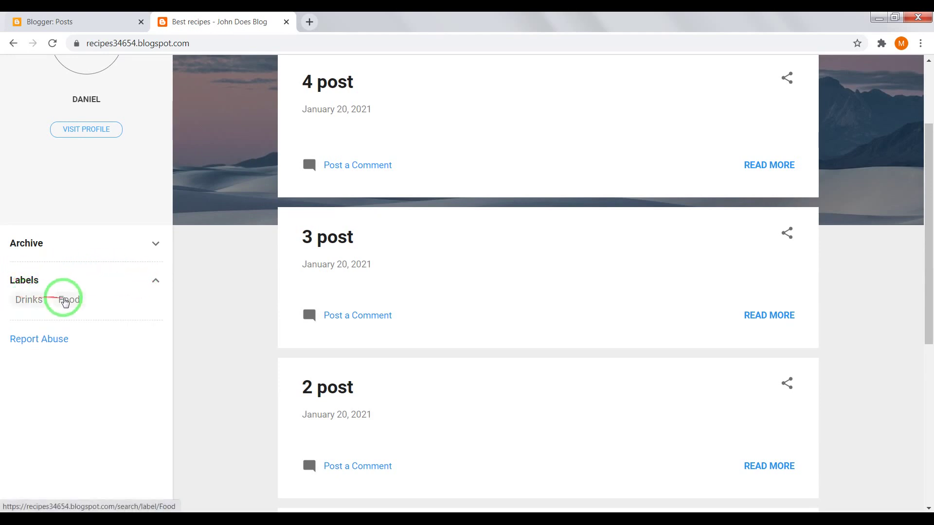
# Step: Filter the live blog to posts labelled Drinks
pyautogui.click(26, 301)
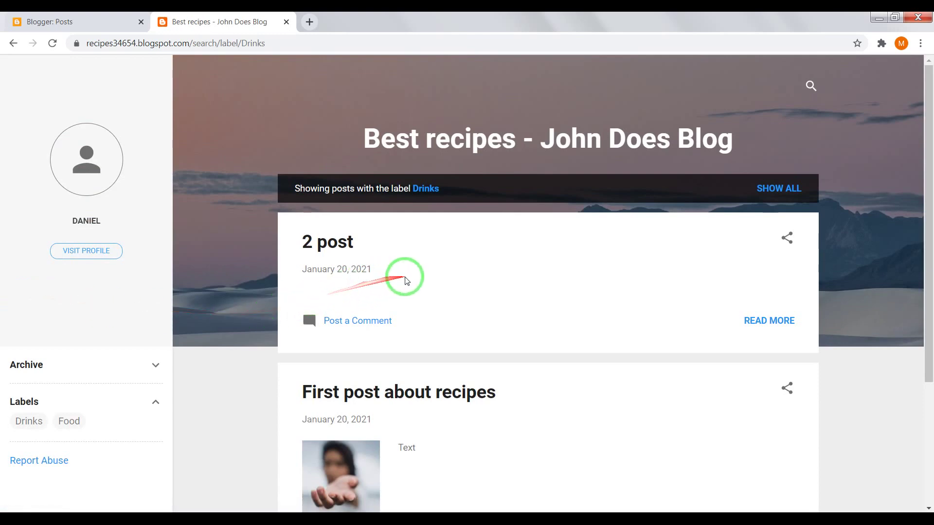
pyautogui.scroll(-3, 484, 278)
pyautogui.scroll(3, 501, 302)
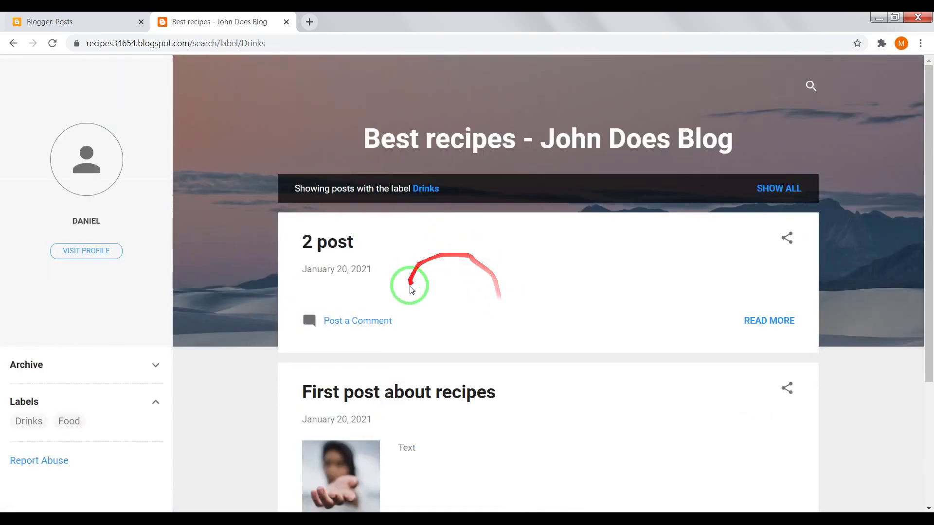
pyautogui.scroll(-3, 410, 285)
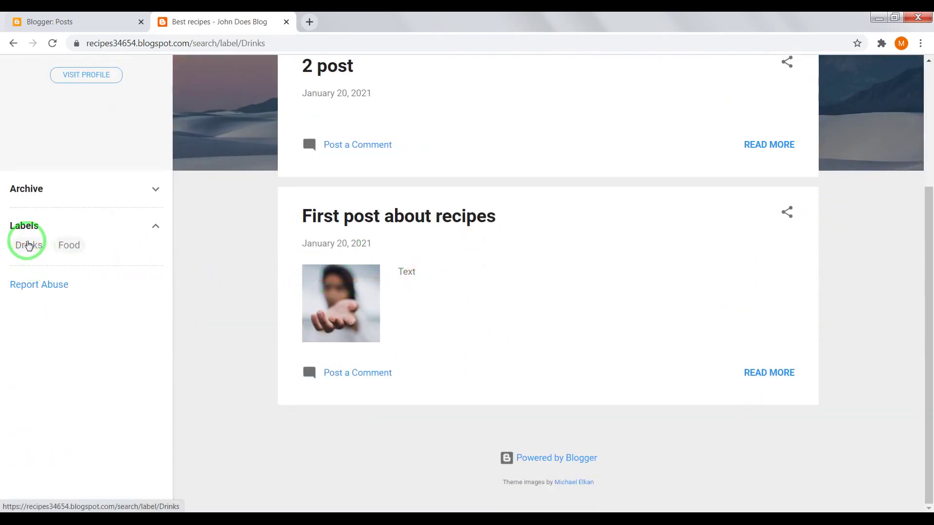
pyautogui.scroll(4, 255, 252)
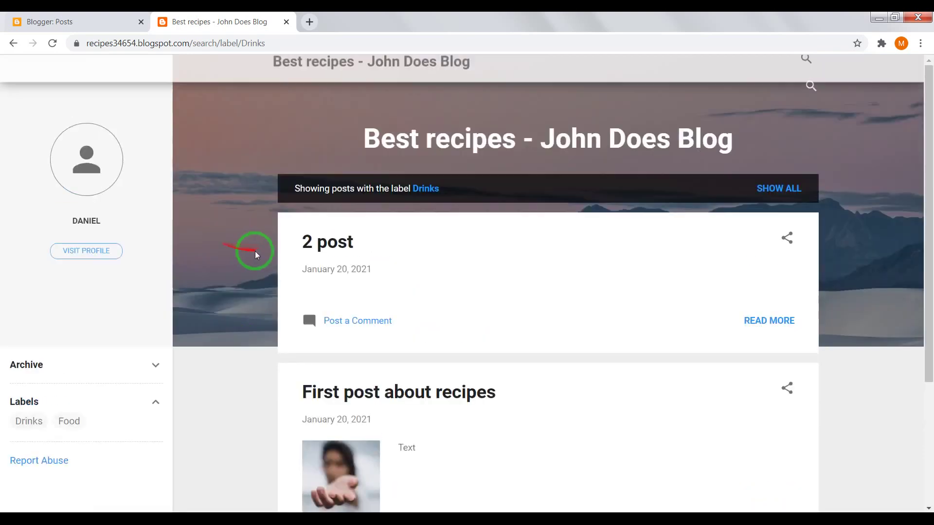
pyautogui.scroll(-1, 429, 311)
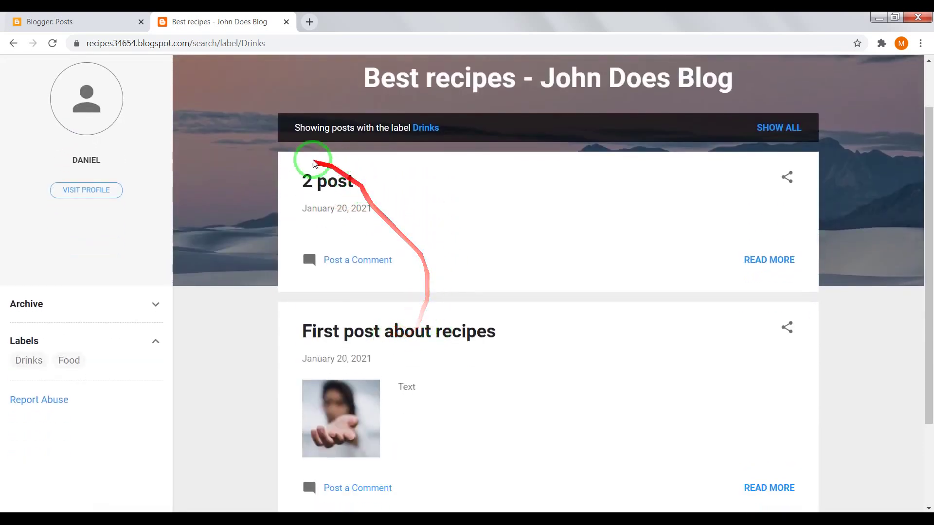
# Step: Filter the live blog to posts labelled Food, then return to the Posts list
pyautogui.click(72, 364)
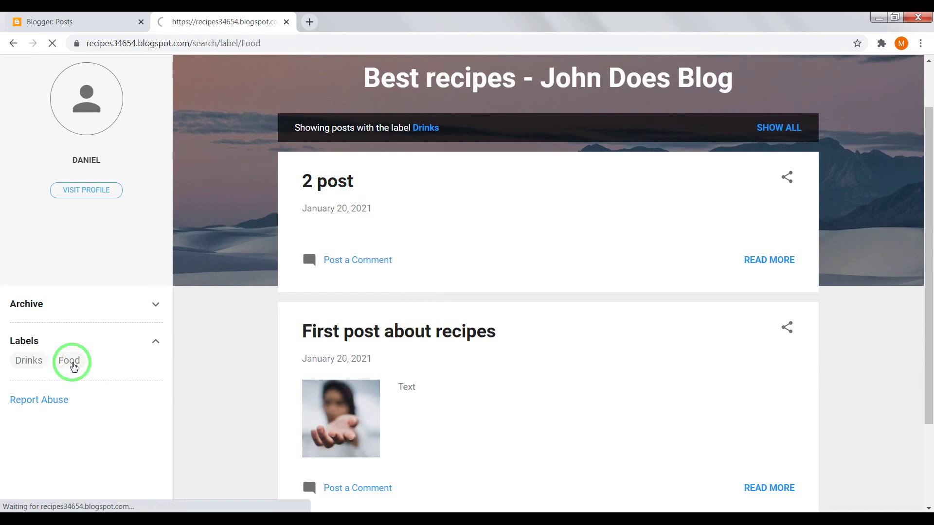
pyautogui.scroll(-1, 389, 290)
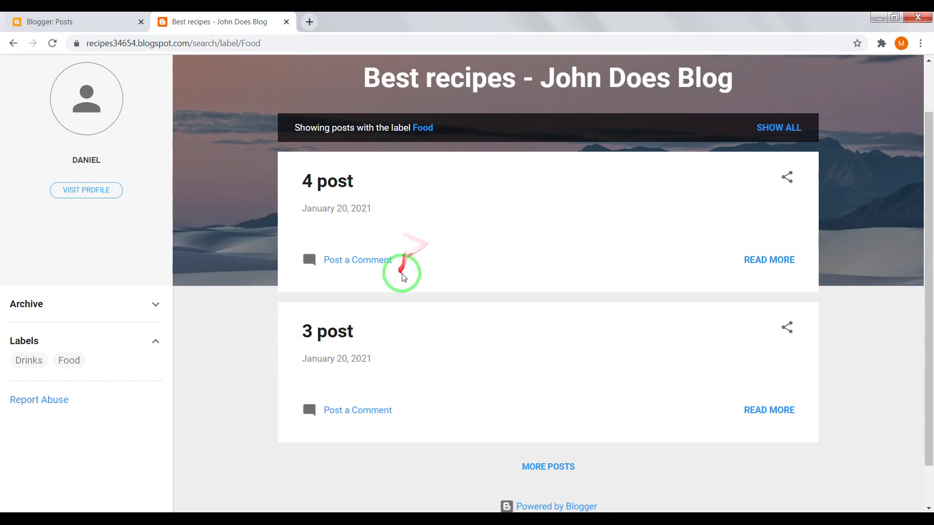
pyautogui.scroll(1, 401, 279)
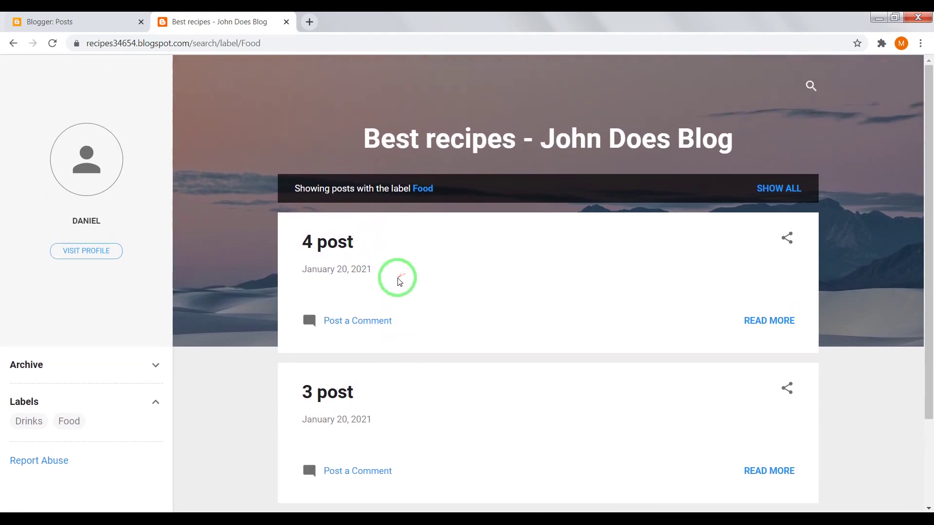
pyautogui.click(104, 21)
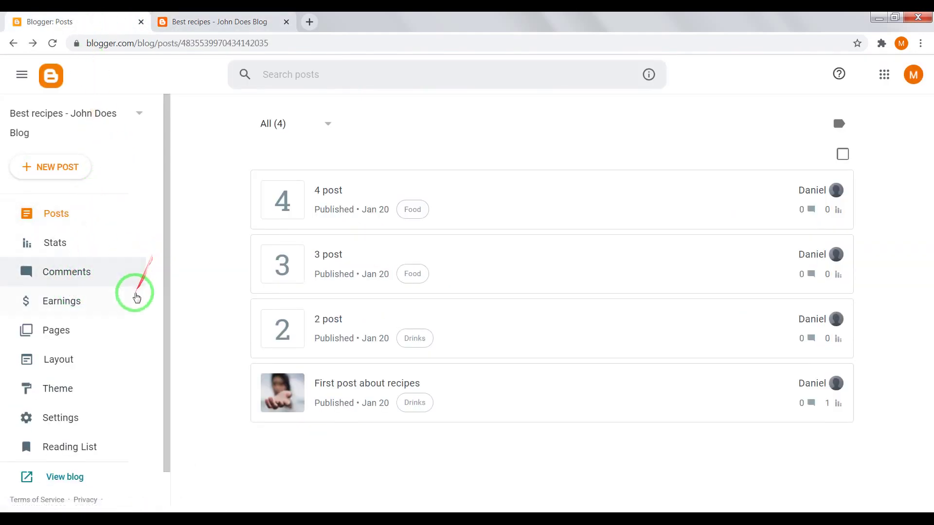
# Step: Open the blog's Layout page, comparing it with the live blog
pyautogui.scroll(-1, 112, 299)
pyautogui.click(75, 324)
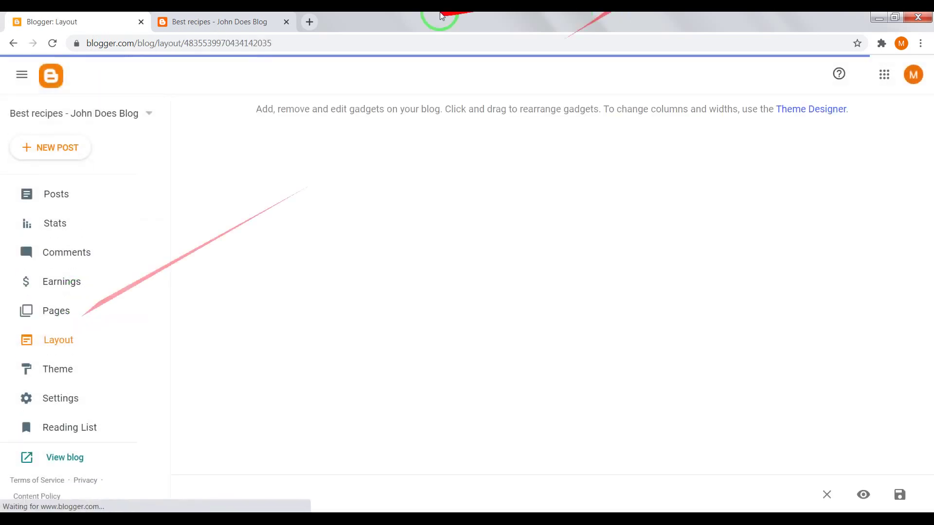
pyautogui.click(261, 21)
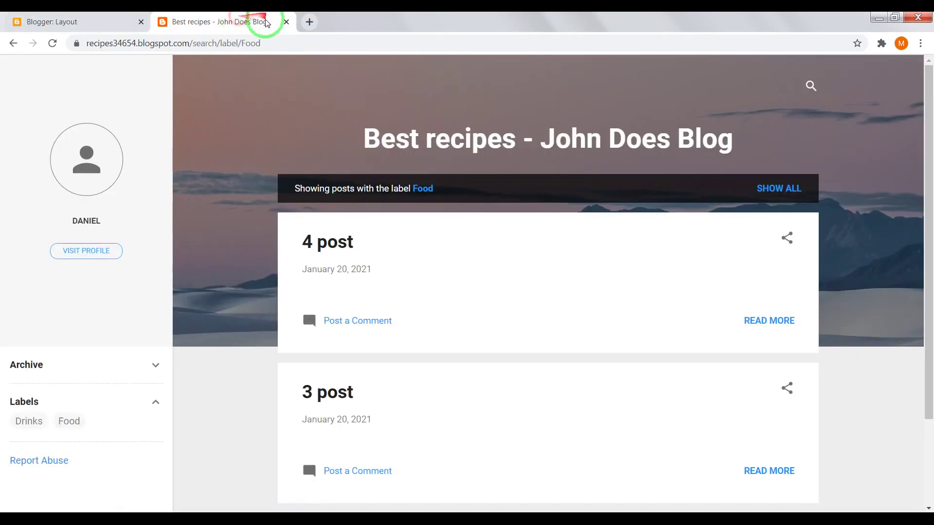
pyautogui.scroll(-2, 130, 304)
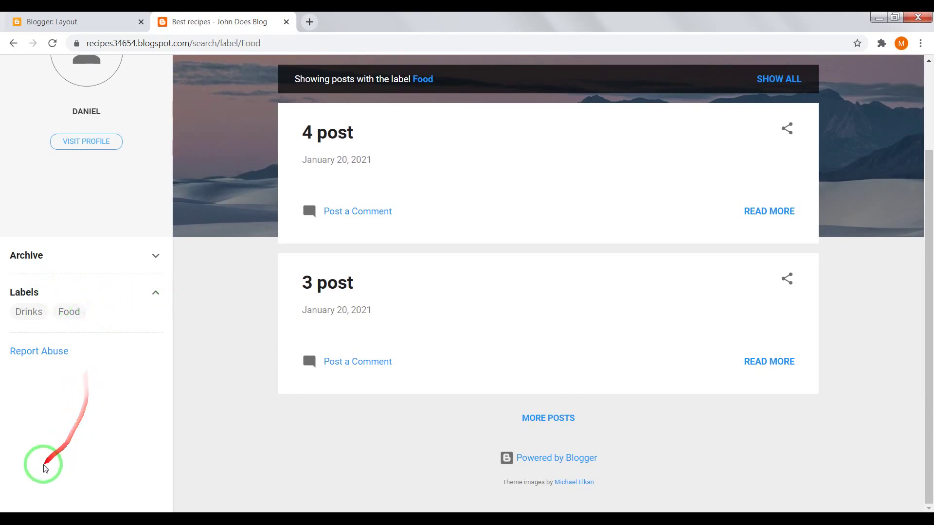
pyautogui.click(84, 21)
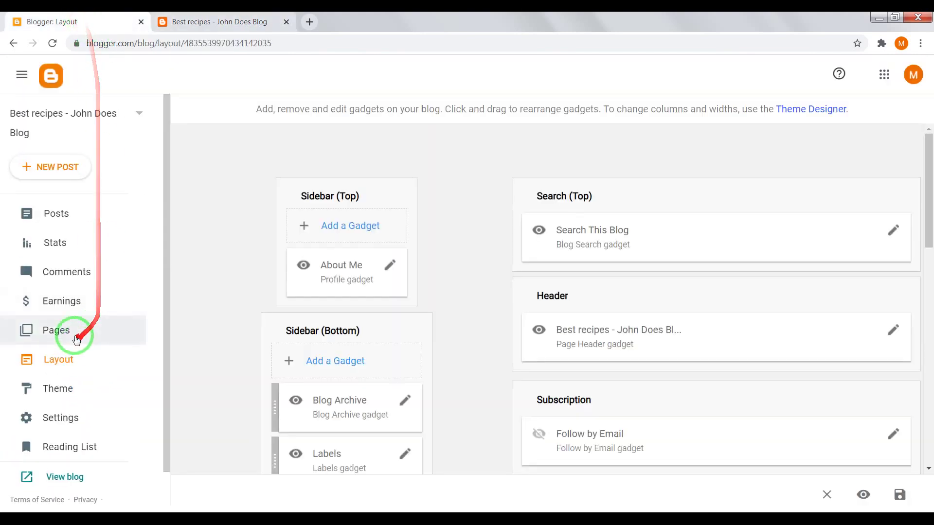
# Step: Add a Labels gadget titled 'Categories' to Sidebar (Bottom), showing selected labels
pyautogui.scroll(-1, 463, 336)
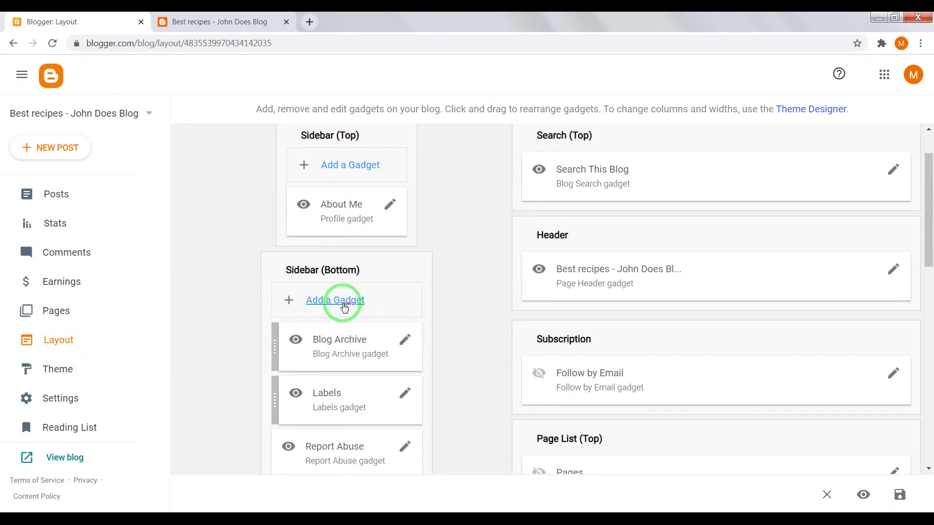
pyautogui.click(334, 302)
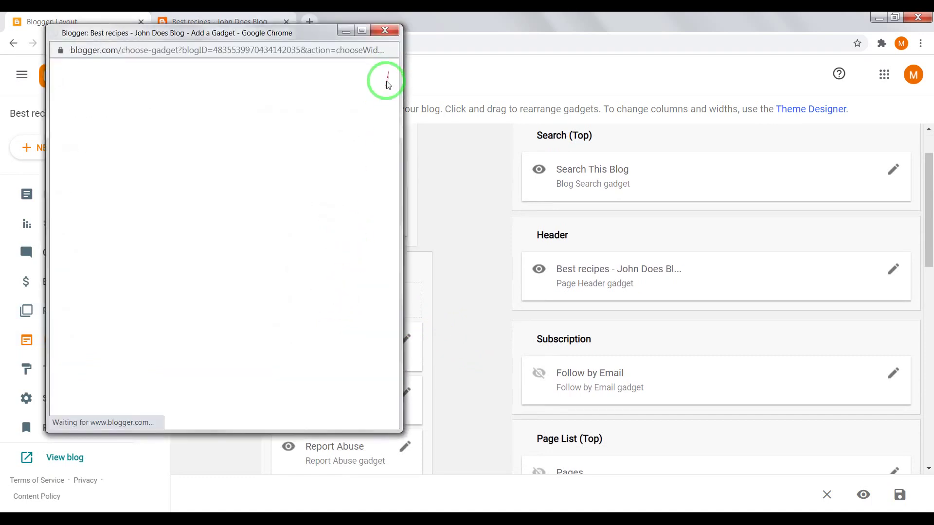
pyautogui.moveTo(393, 91); pyautogui.dragTo(409, 207)
pyautogui.click(374, 181)
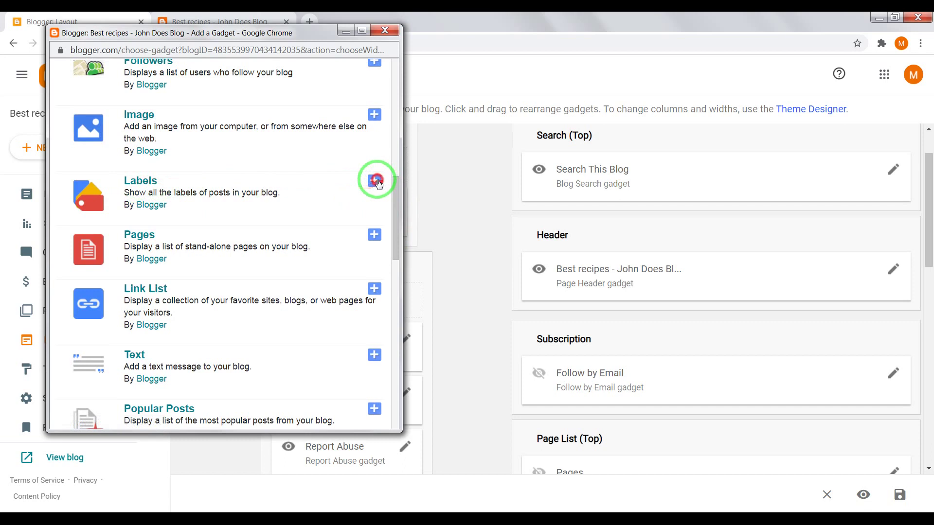
pyautogui.click(200, 199)
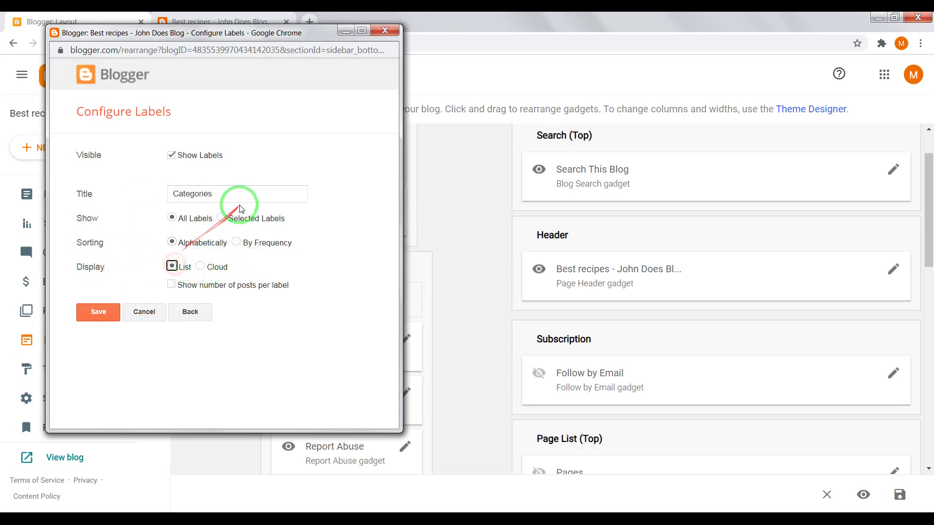
pyautogui.click(267, 227)
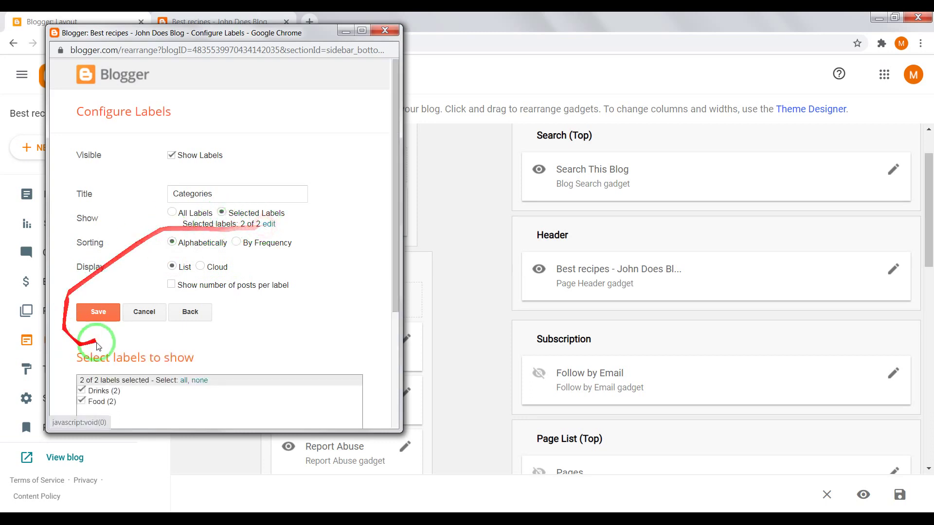
pyautogui.scroll(-1, 90, 343)
pyautogui.scroll(-2, 195, 306)
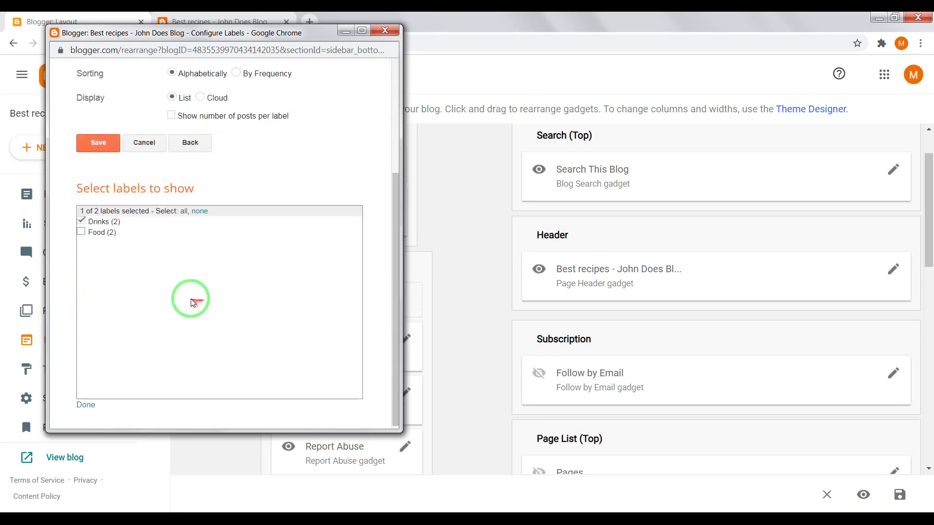
pyautogui.click(81, 232)
pyautogui.click(86, 404)
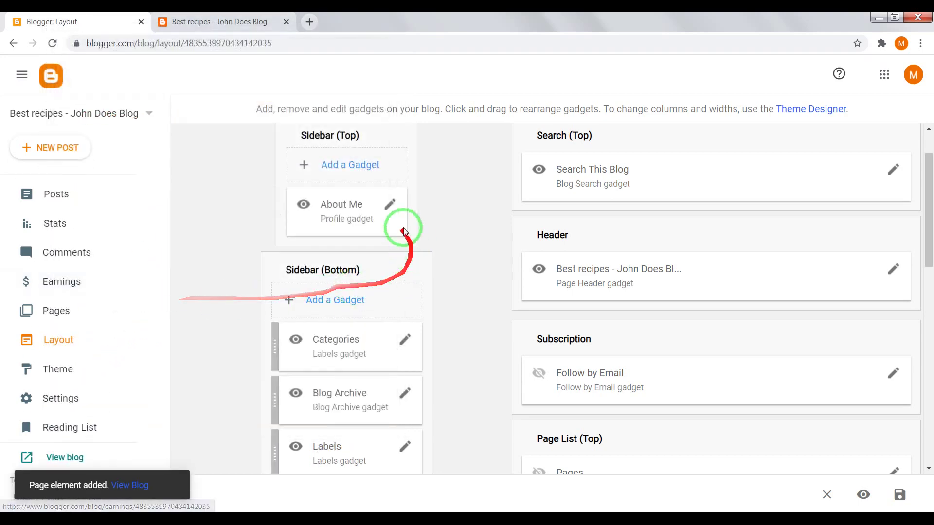
# Step: Reload the live blog to see the new Categories gadget
pyautogui.click(188, 21)
pyautogui.rightClick(214, 243)
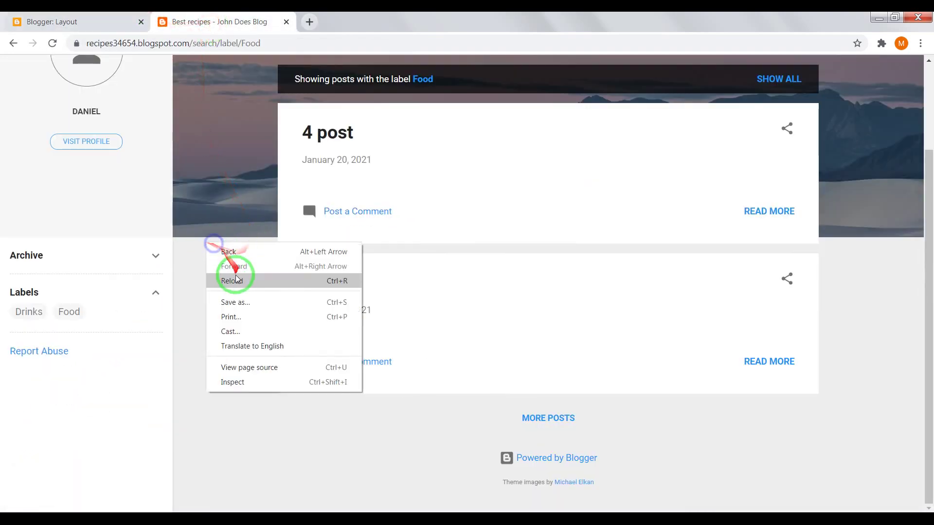
pyautogui.click(237, 280)
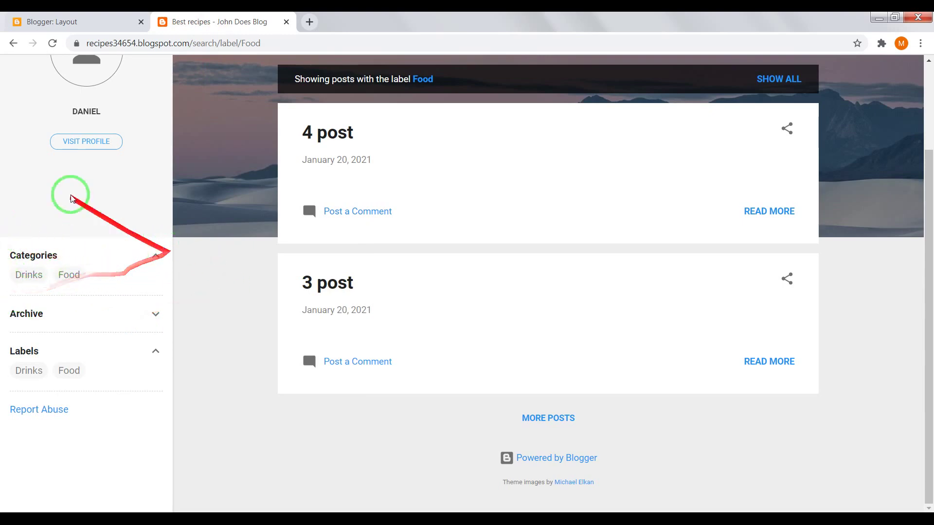
# Step: Remove the original Labels gadget from the Layout and confirm with OK
pyautogui.click(44, 21)
pyautogui.scroll(-3, 476, 387)
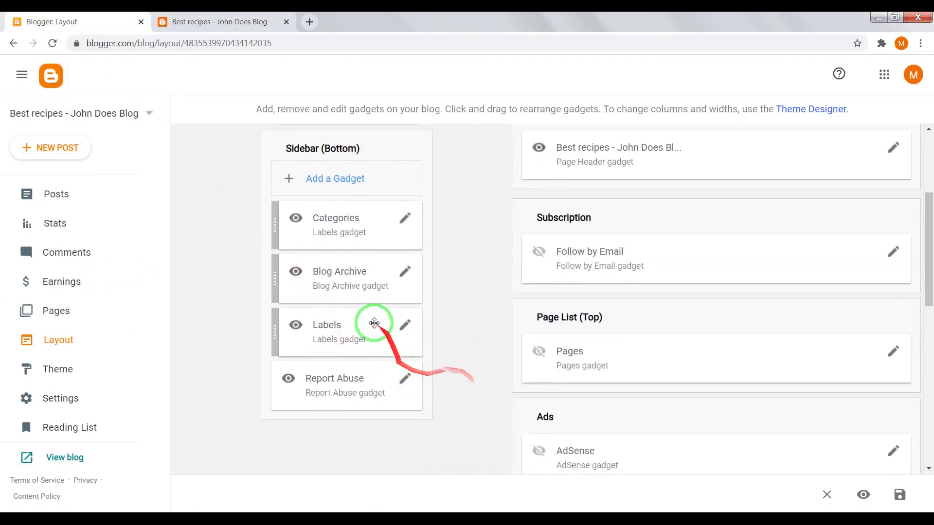
pyautogui.click(406, 333)
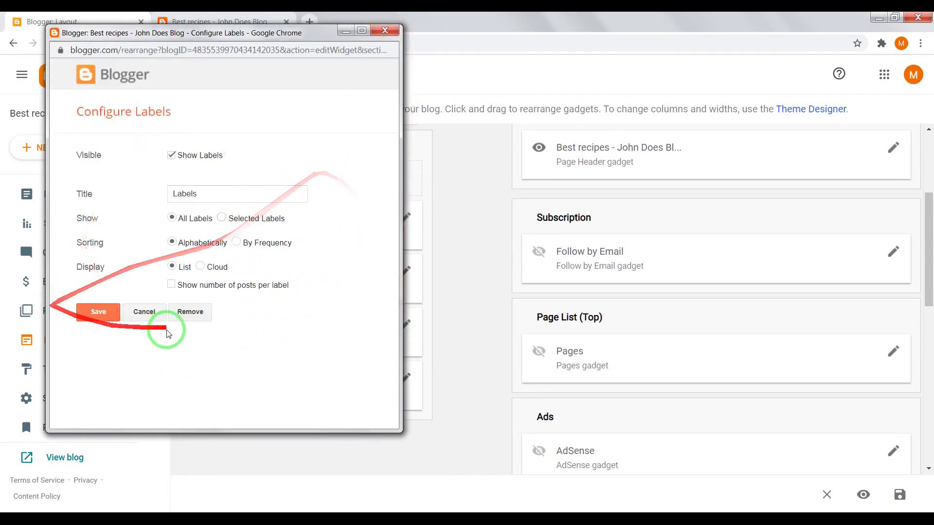
pyautogui.click(190, 311)
pyautogui.click(283, 128)
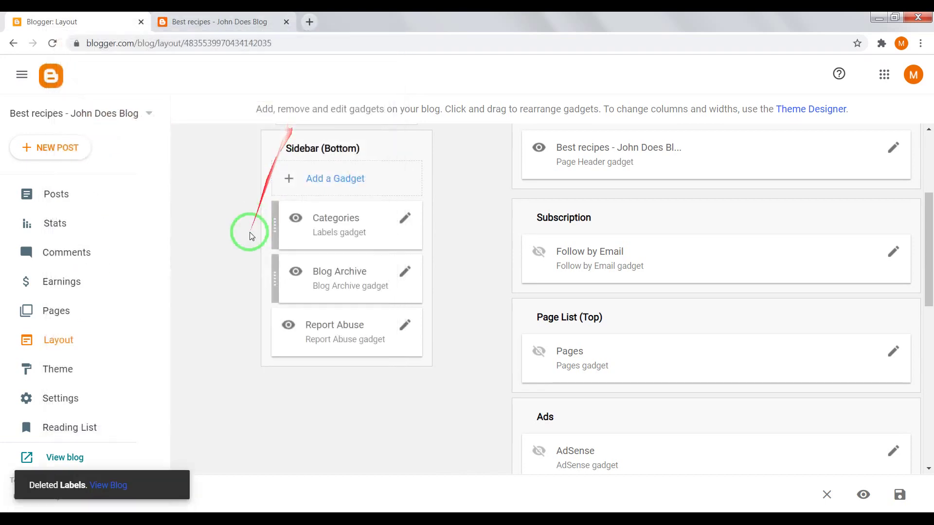
pyautogui.click(213, 21)
pyautogui.rightClick(214, 231)
# Step: Drag Categories into the Footer above Attribution, save the layout, and reload the blog
pyautogui.click(233, 265)
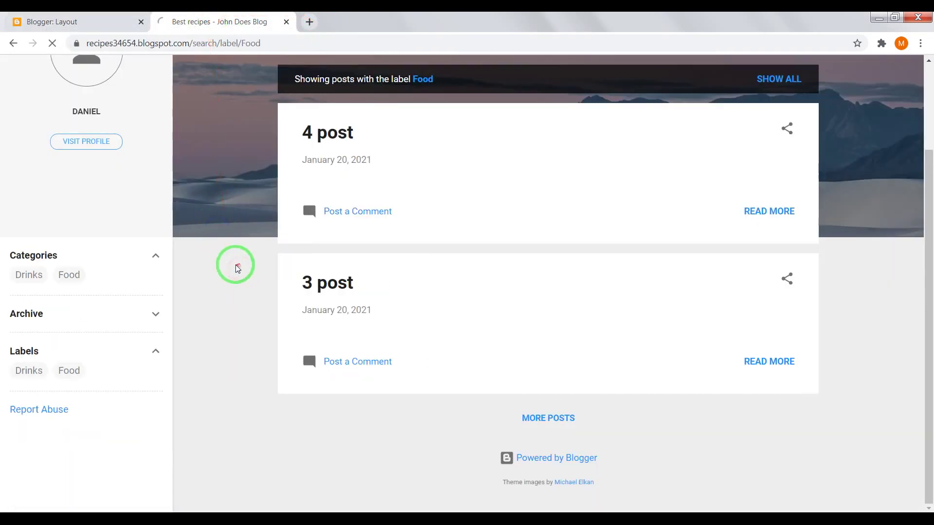
pyautogui.click(53, 21)
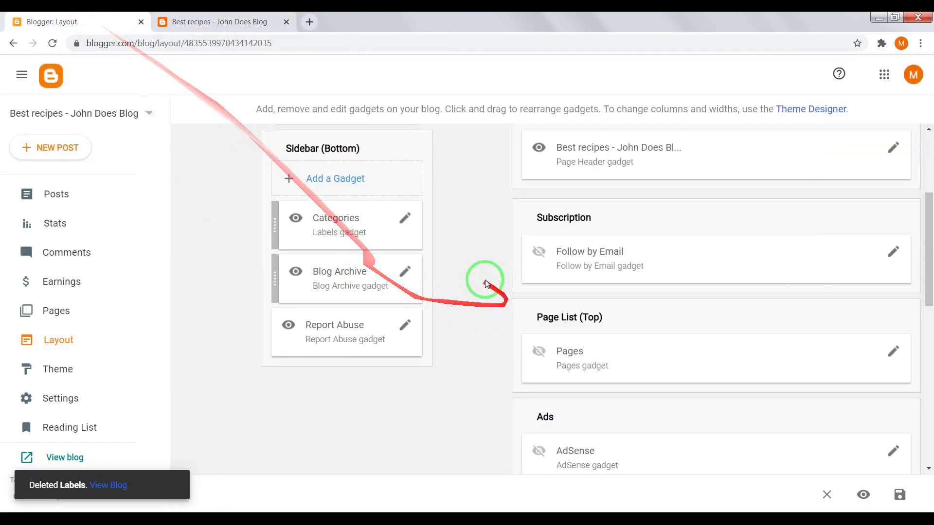
pyautogui.moveTo(319, 214); pyautogui.dragTo(607, 371)
pyautogui.scroll(-10, 626, 306)
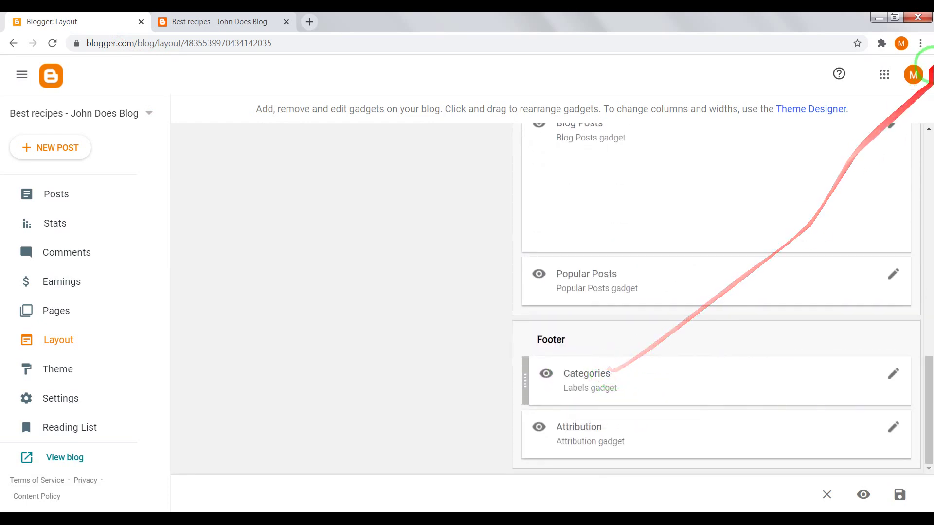
pyautogui.click(901, 497)
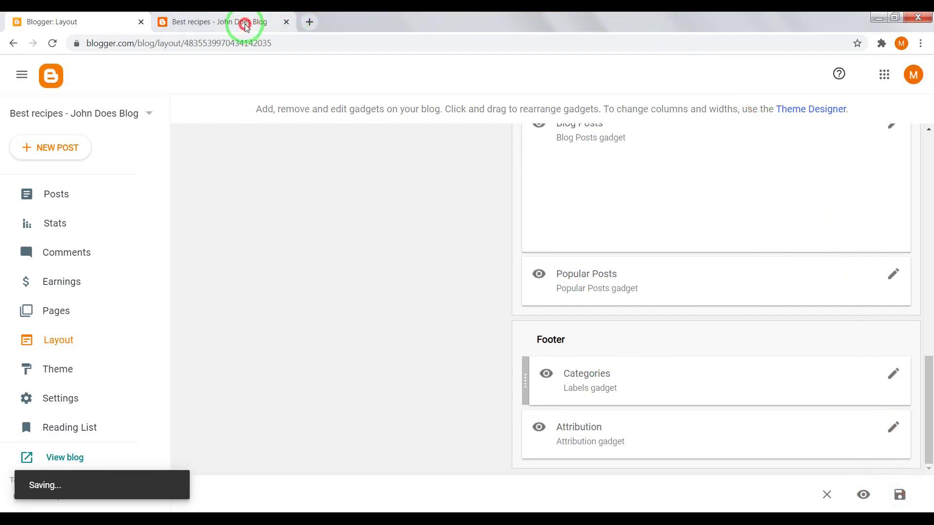
pyautogui.click(244, 23)
pyautogui.rightClick(232, 190)
pyautogui.click(234, 224)
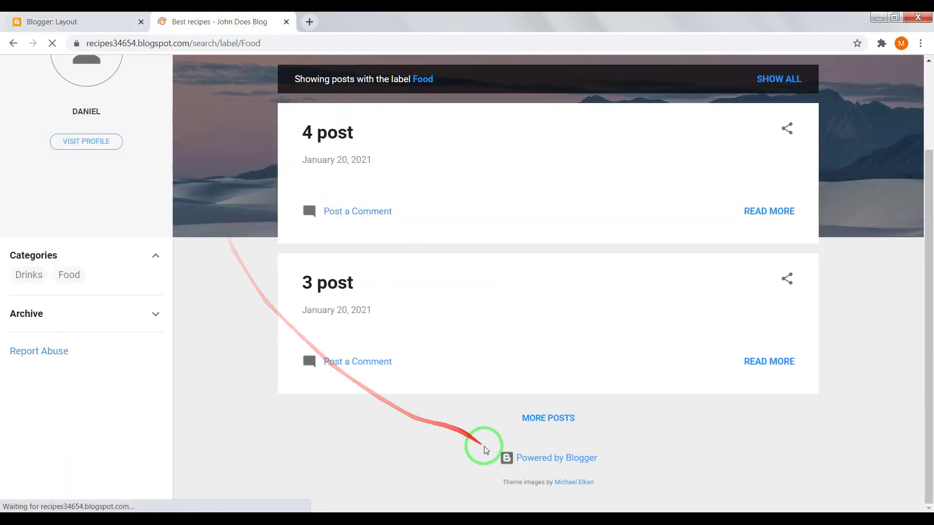
# Step: Scroll the live blog to check Categories now appears in the footer
pyautogui.scroll(-2, 361, 463)
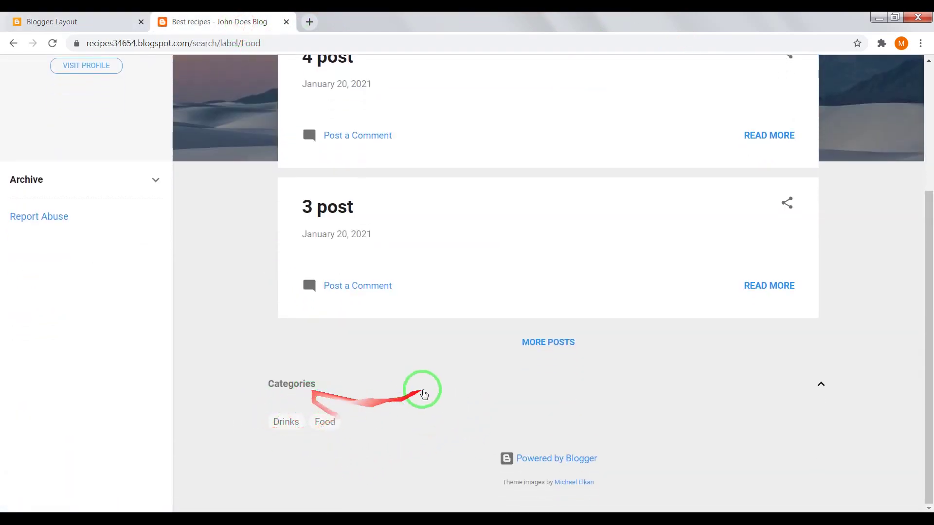
pyautogui.scroll(4, 424, 388)
pyautogui.click(52, 22)
# Step: Open the blog header's configuration in the Layout editor
pyautogui.scroll(15, 400, 252)
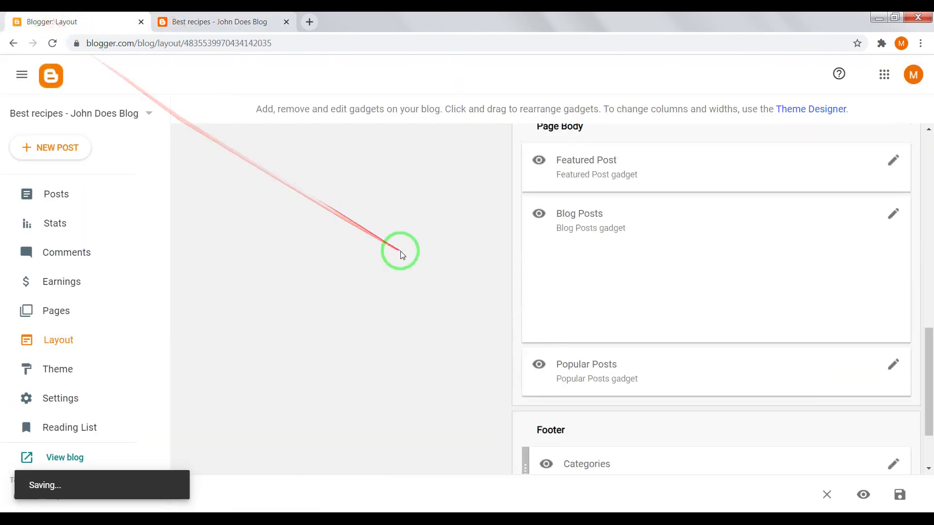
pyautogui.scroll(-8, 433, 267)
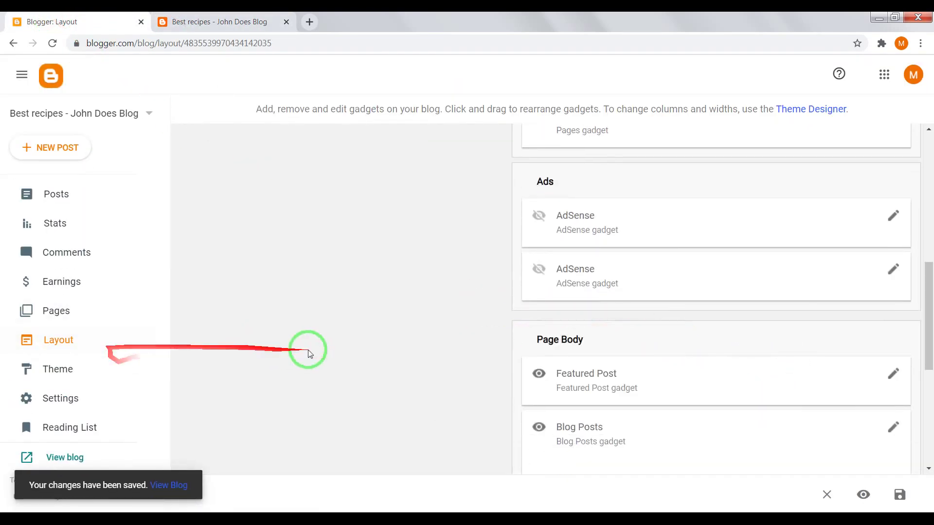
pyautogui.scroll(-1, 891, 365)
pyautogui.scroll(9, 857, 349)
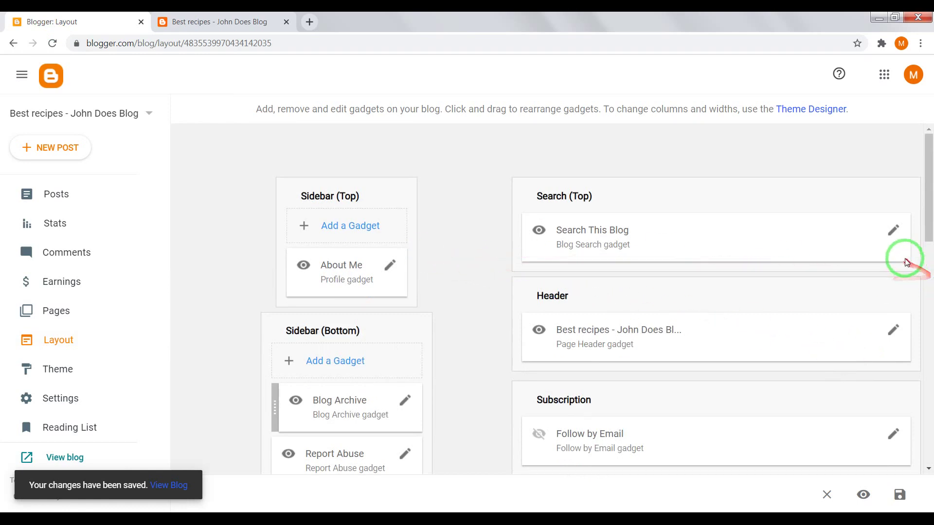
pyautogui.click(894, 330)
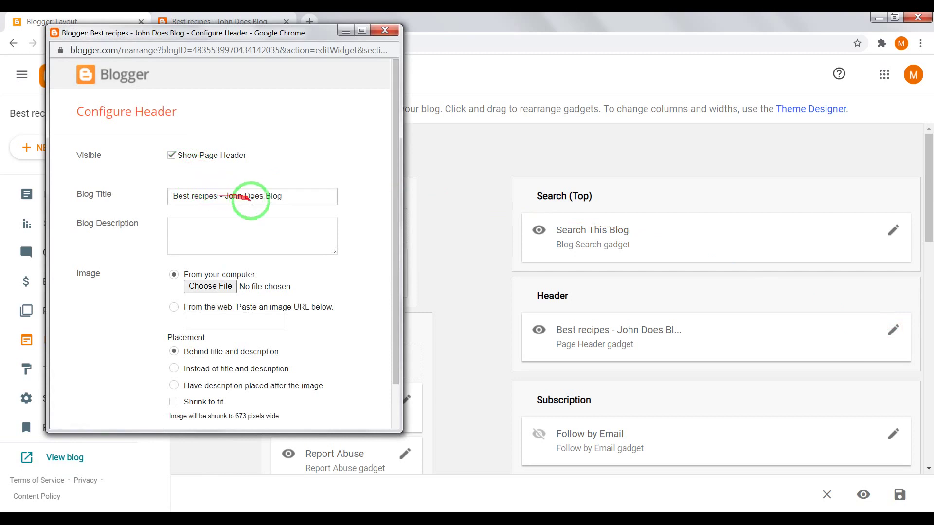
# Step: Close the header settings unchanged and open the Blog Posts gadget settings in Page Body
pyautogui.scroll(-1, 155, 237)
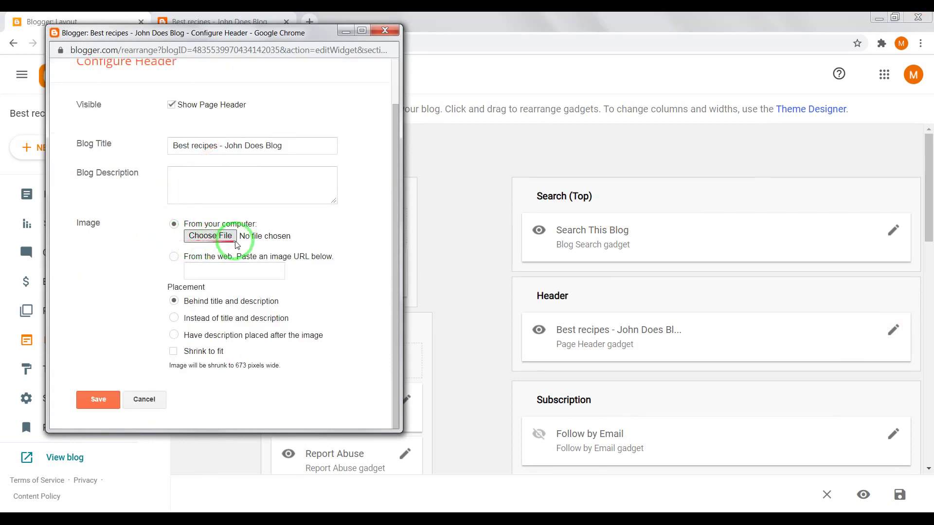
pyautogui.click(148, 401)
pyautogui.scroll(-8, 469, 299)
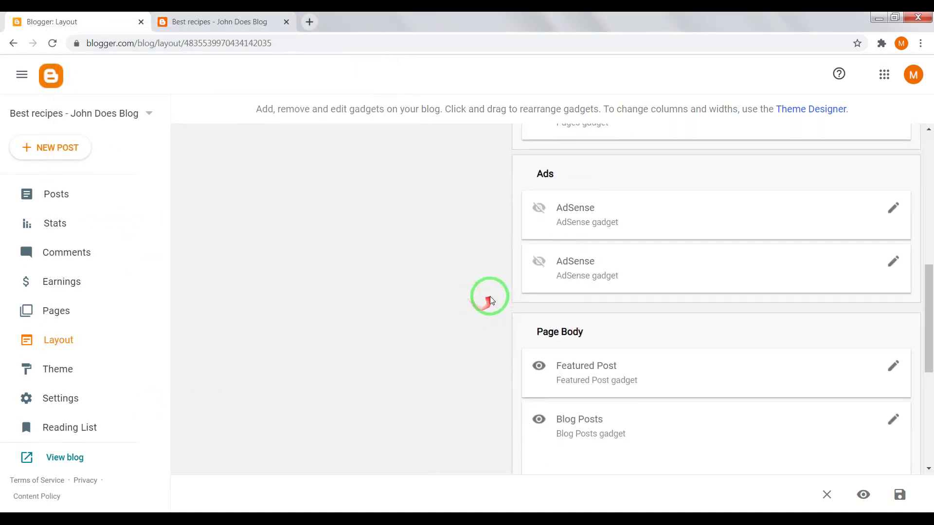
pyautogui.scroll(-1, 413, 250)
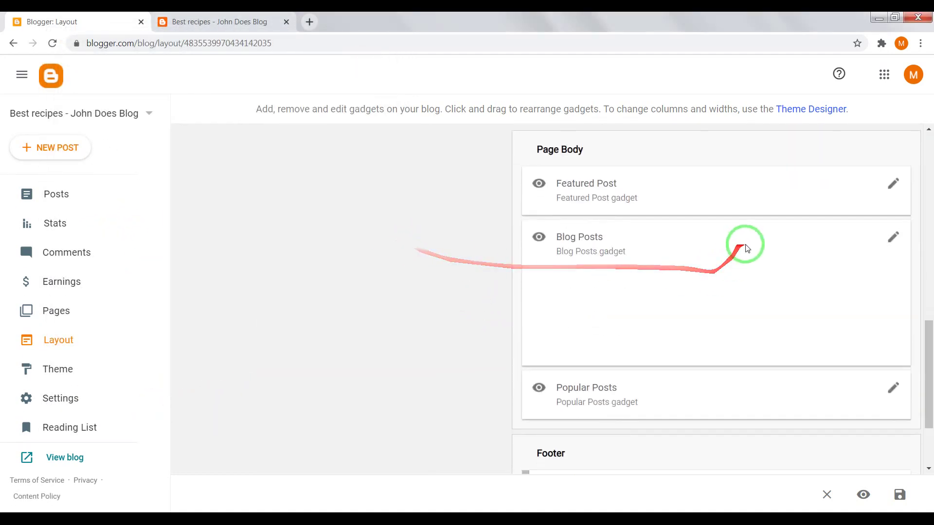
pyautogui.click(897, 243)
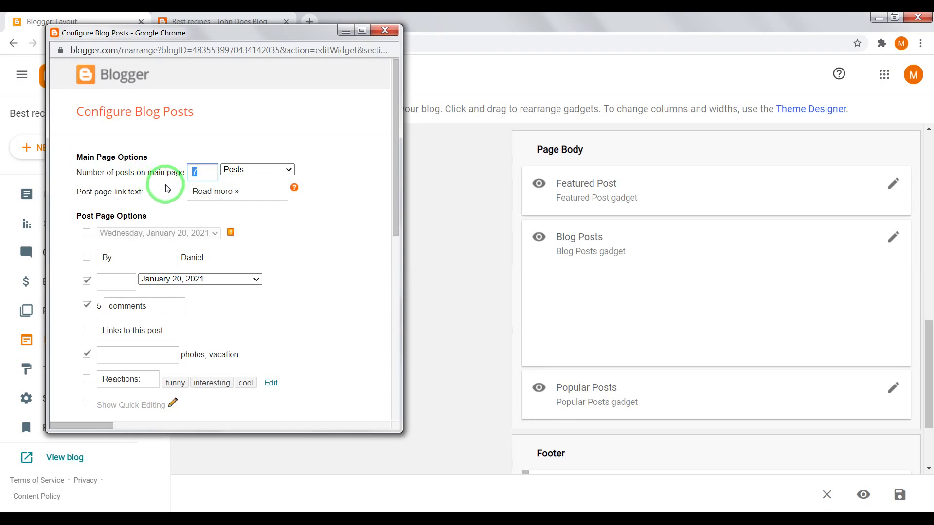
# Step: Change the Blog Posts gadget from 7 to 2 posts on the main page, then view the live blog
pyautogui.click(316, 223)
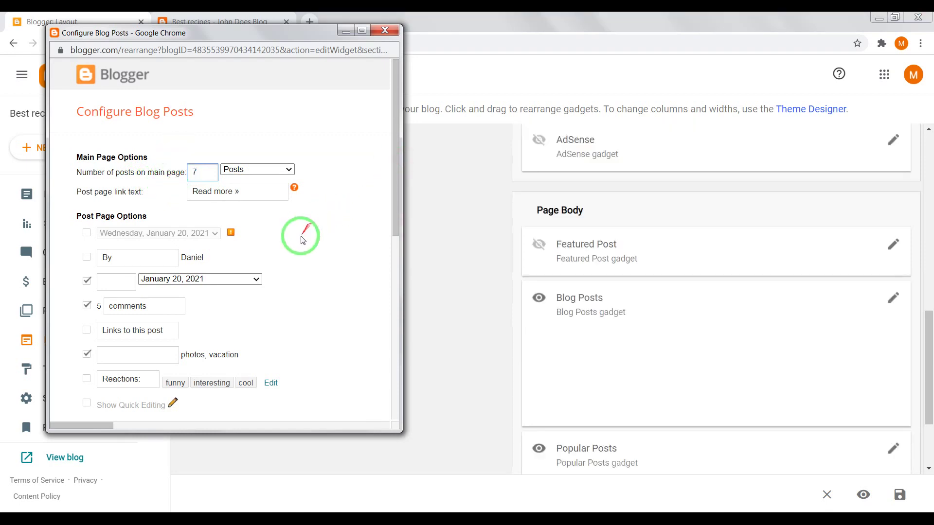
pyautogui.click(202, 172)
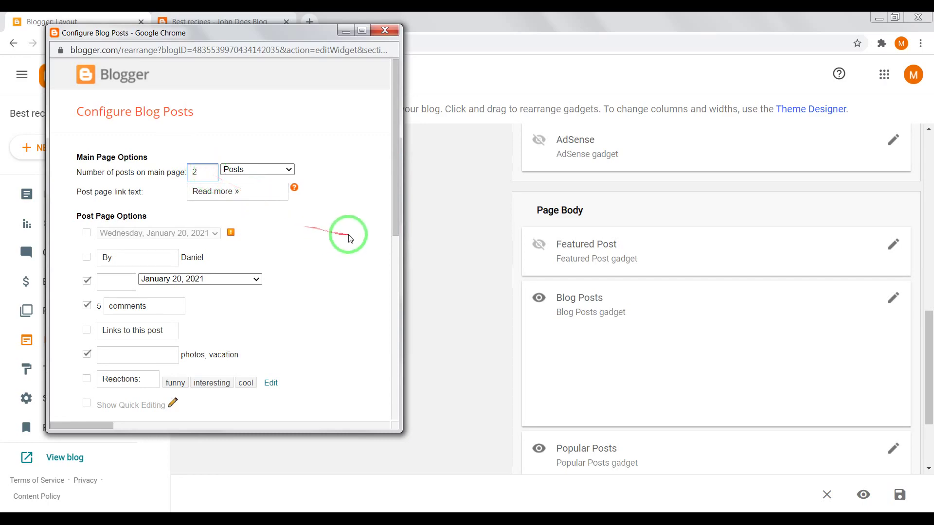
pyautogui.scroll(-8, 350, 238)
pyautogui.click(105, 394)
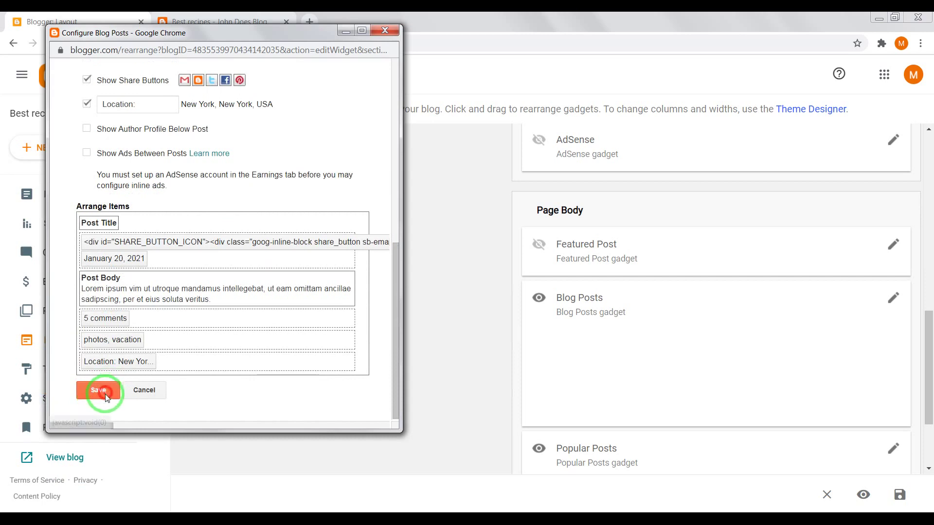
pyautogui.click(216, 21)
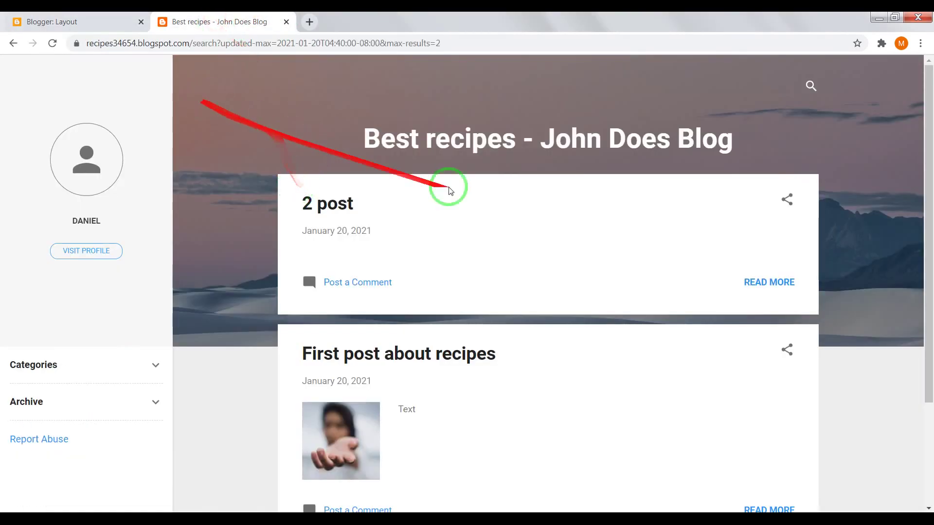
pyautogui.click(492, 145)
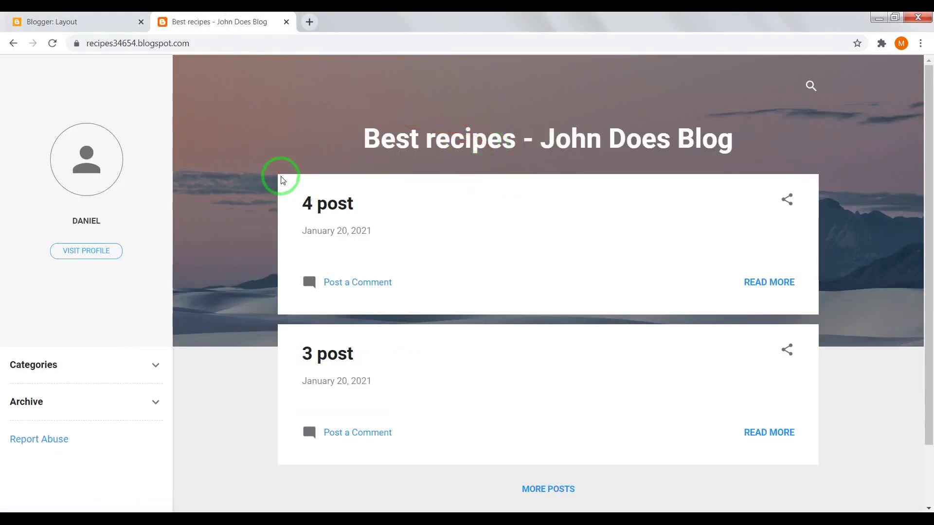
pyautogui.scroll(-2, 393, 214)
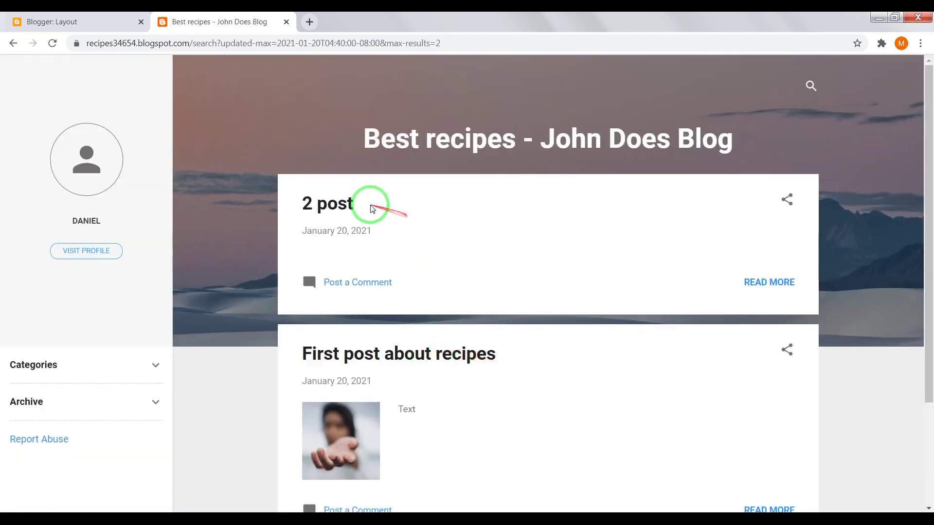
pyautogui.scroll(-3, 452, 264)
pyautogui.scroll(3, 528, 313)
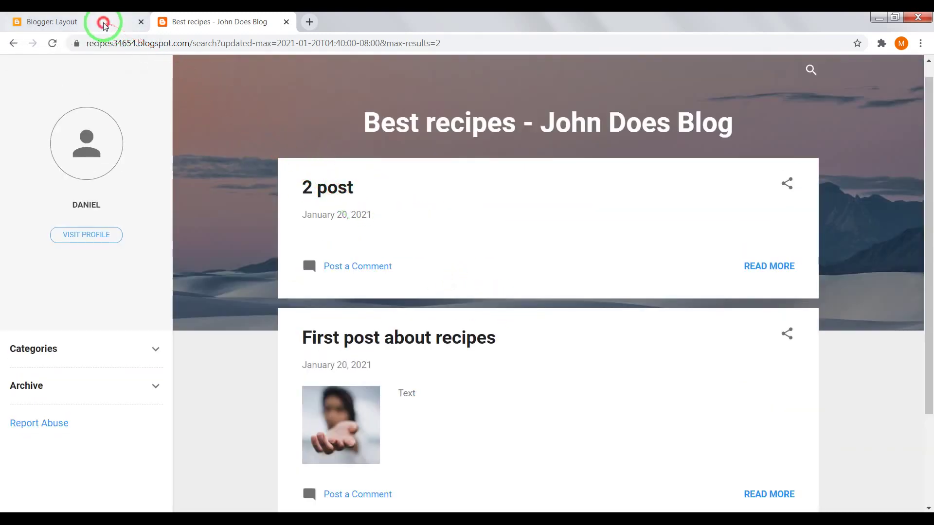
pyautogui.click(104, 23)
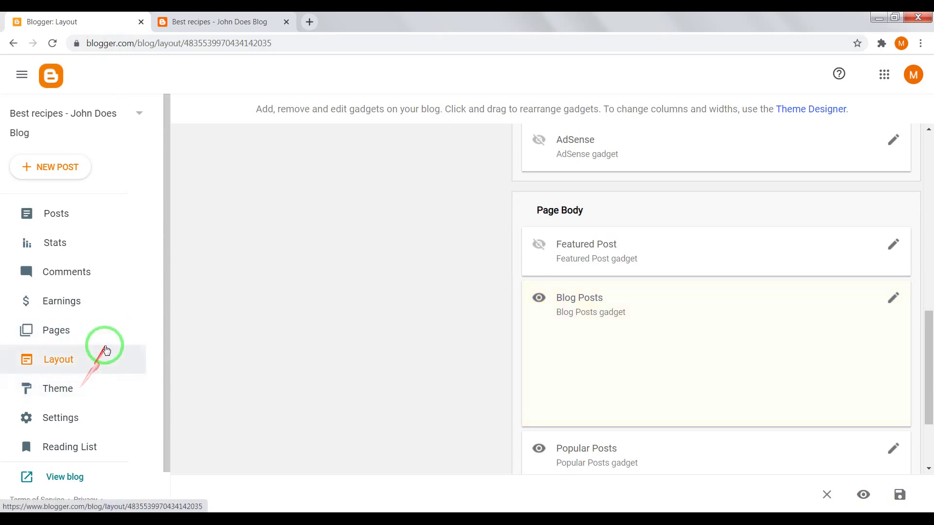
# Step: Open the Theme settings showing the current Contempo Light theme and glance at the live blog
pyautogui.scroll(-1, 92, 350)
pyautogui.click(83, 350)
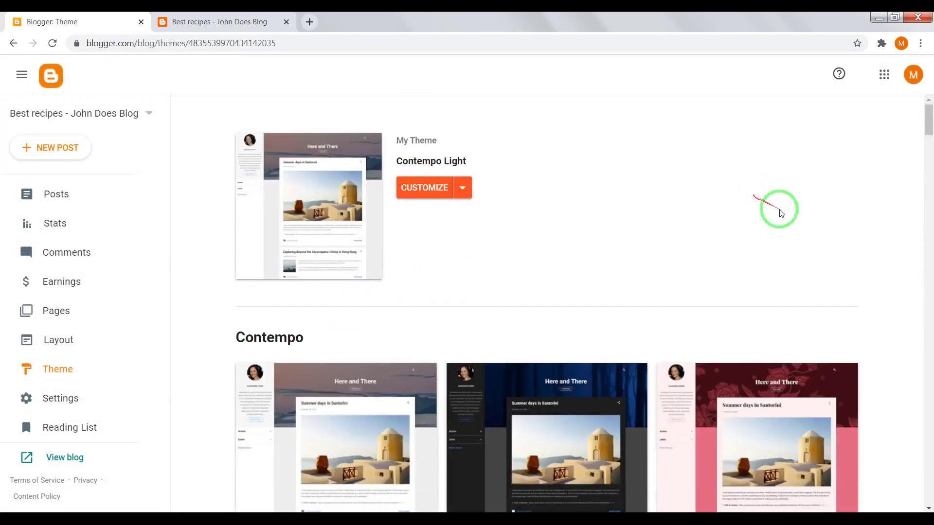
pyautogui.scroll(-7, 884, 245)
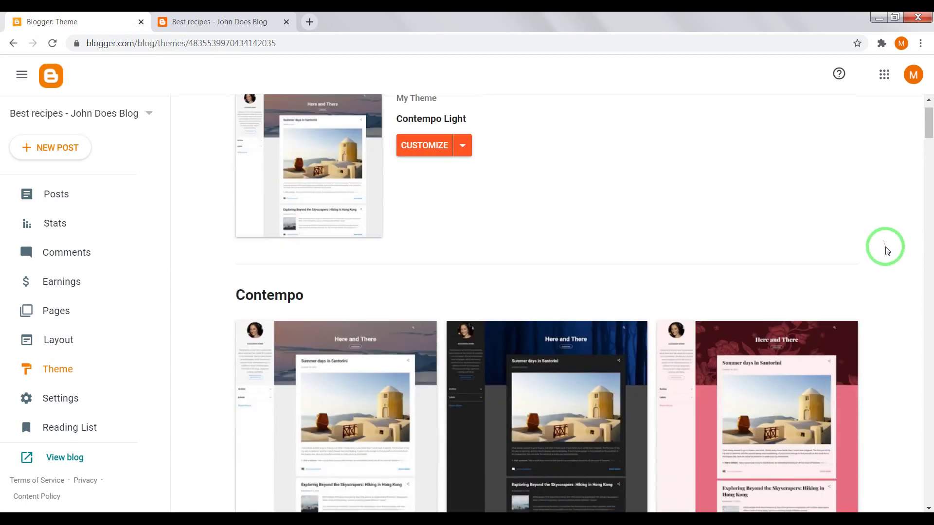
pyautogui.click(209, 22)
# Step: Browse the gallery of alternative Blogger themes on the Theme page, then return to the live blog
pyautogui.click(129, 21)
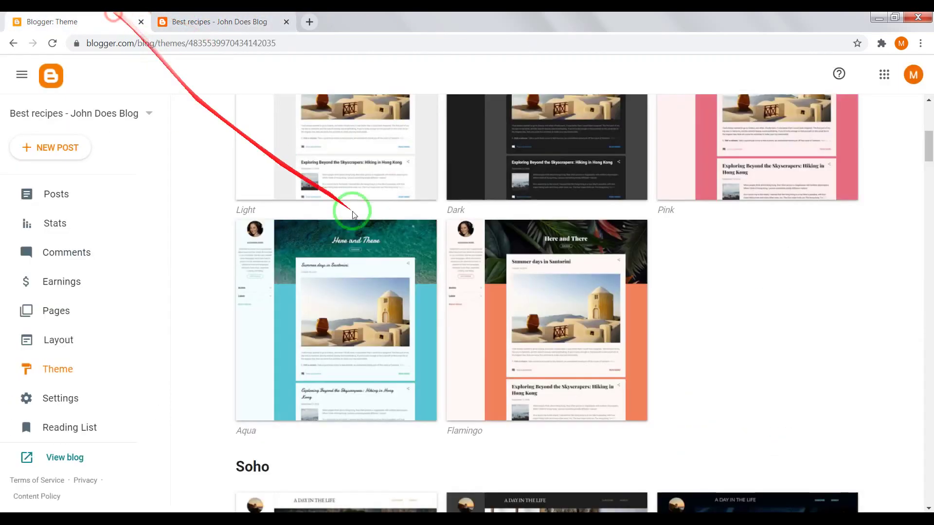
pyautogui.scroll(6, 831, 313)
pyautogui.scroll(1, 345, 197)
pyautogui.scroll(-12, 323, 308)
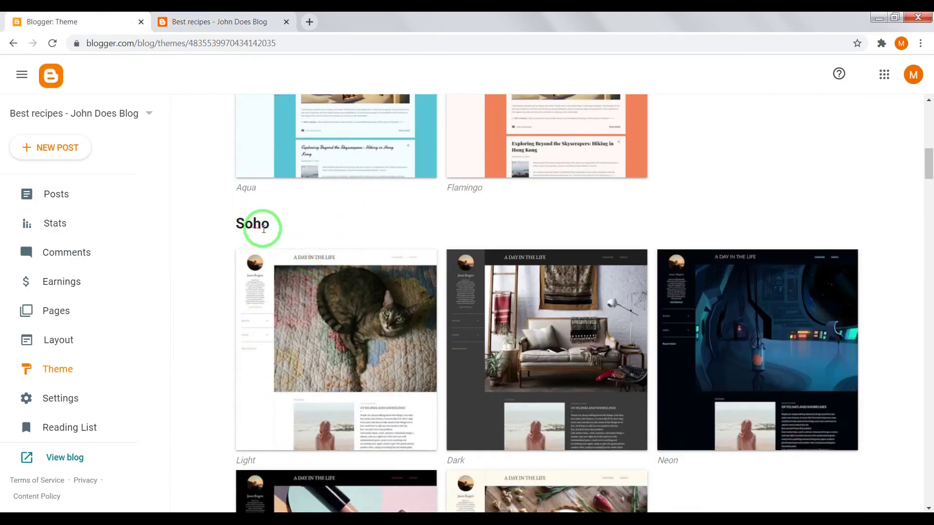
pyautogui.scroll(-20, 252, 232)
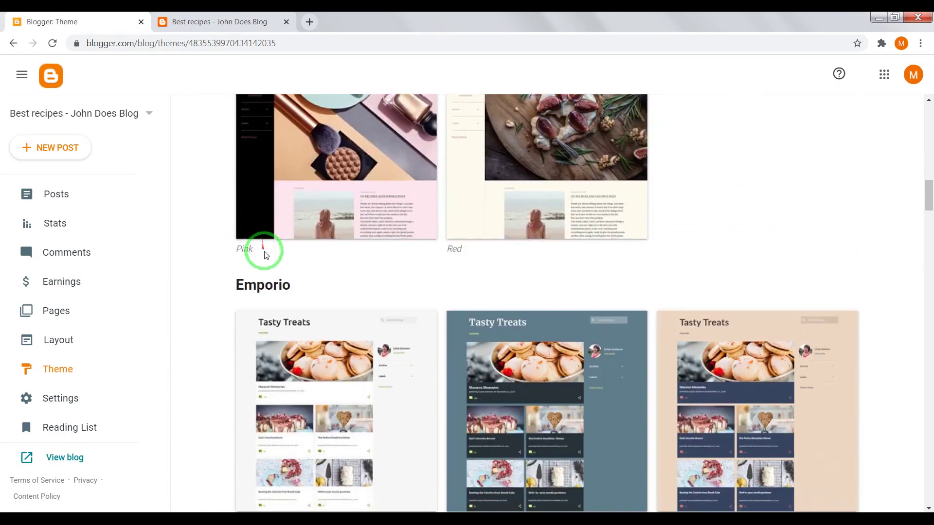
pyautogui.scroll(-7, 304, 207)
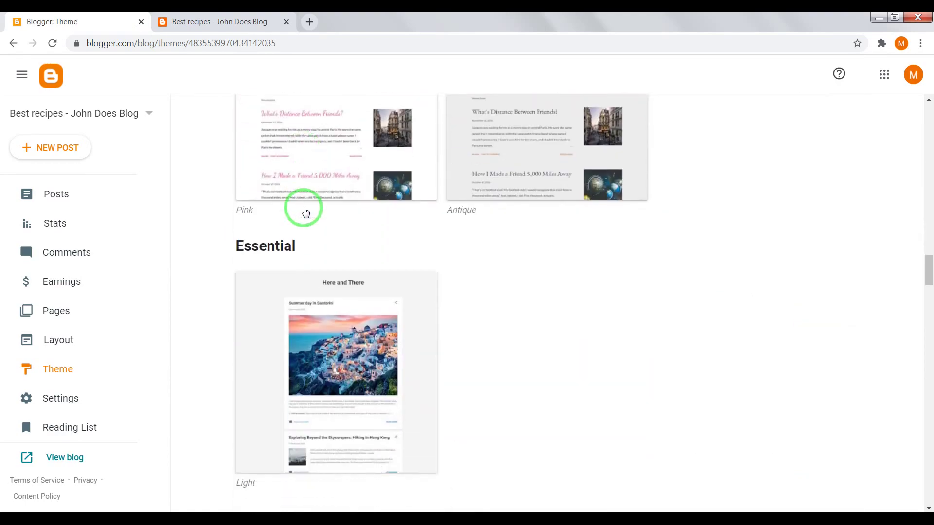
pyautogui.scroll(-5, 320, 251)
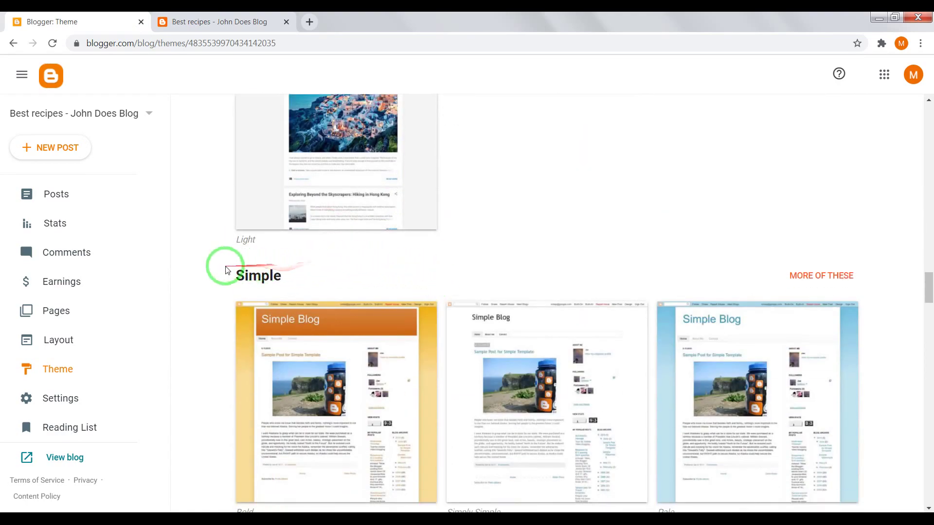
pyautogui.moveTo(929, 294); pyautogui.dragTo(924, 171)
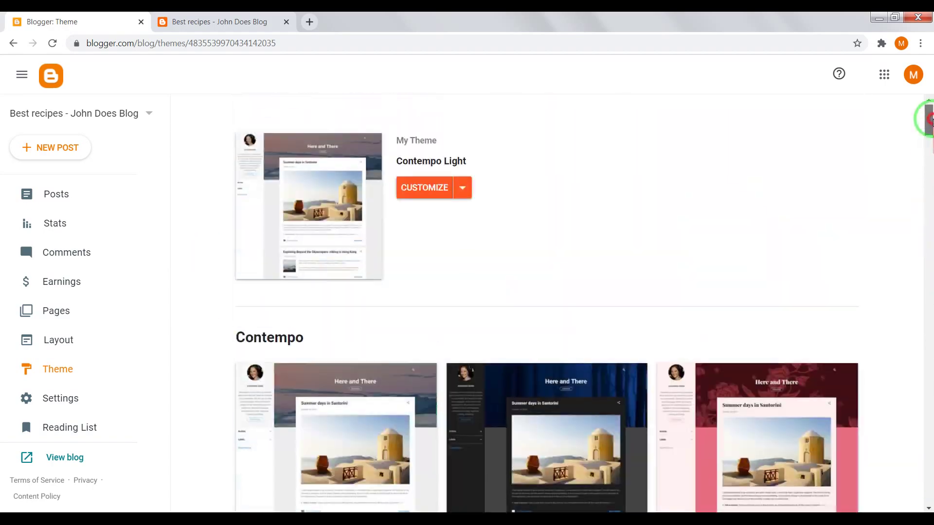
pyautogui.click(209, 21)
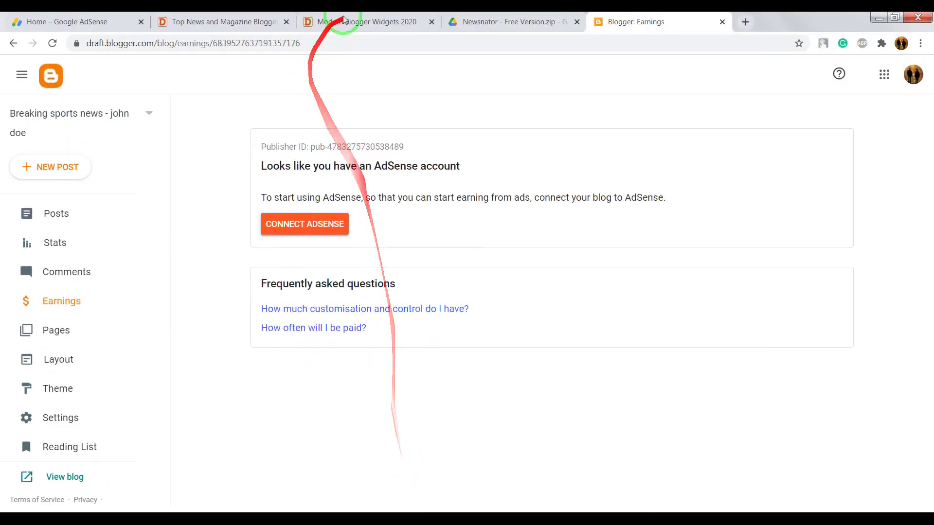
# Step: Locate the Newsnator template and its Download button on danteizm's news and magazine templates page
pyautogui.click(316, 22)
pyautogui.click(204, 20)
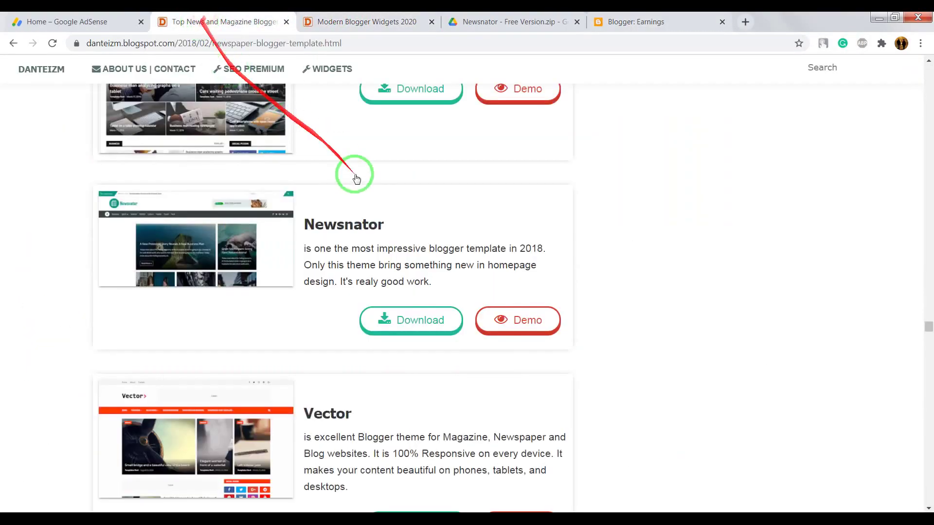
pyautogui.scroll(6, 417, 217)
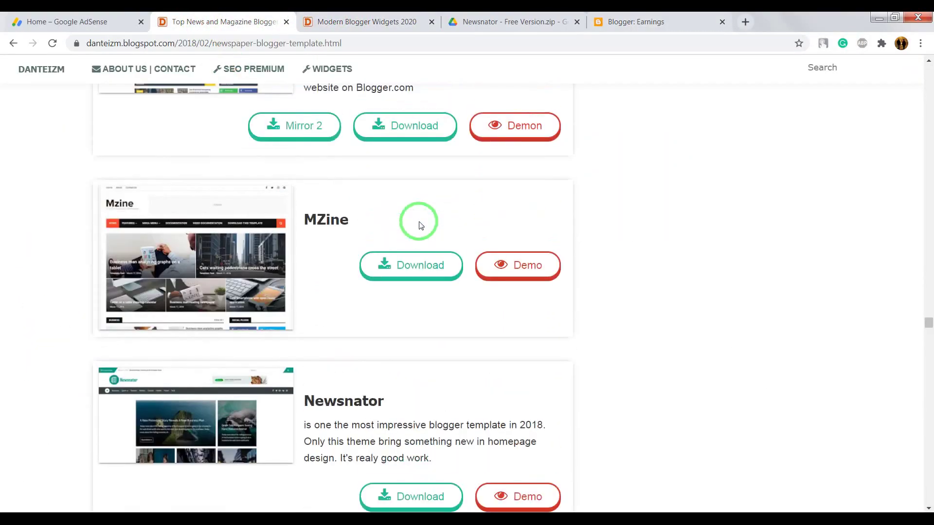
pyautogui.scroll(-3, 396, 177)
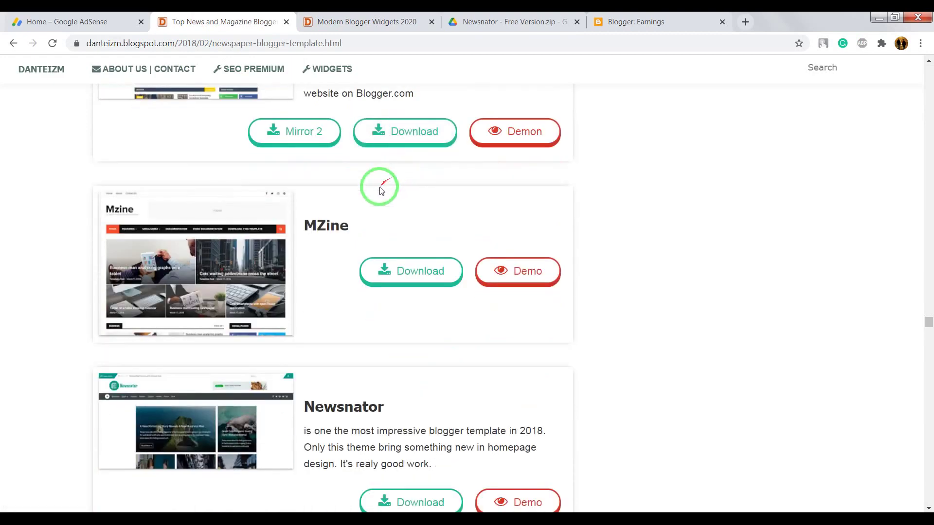
pyautogui.scroll(-2, 371, 236)
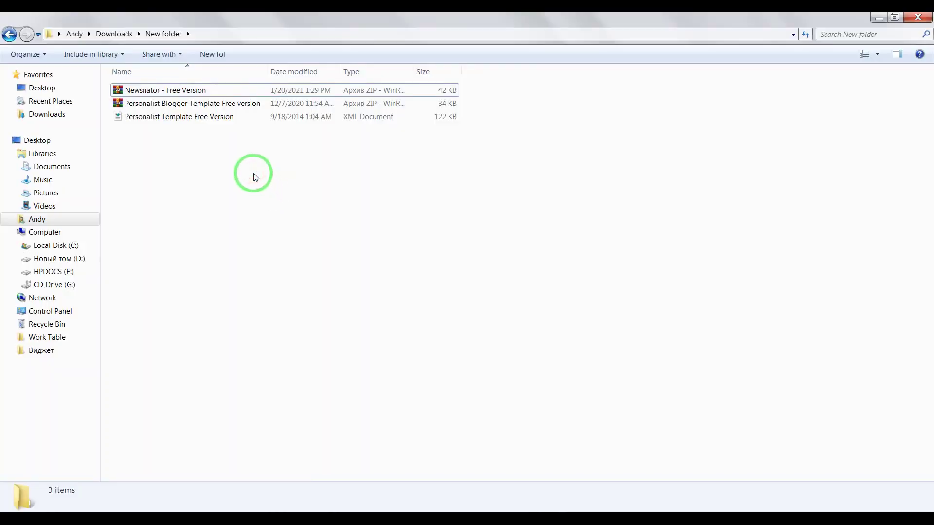
# Step: Extract 'Newsnator - Free Version.xml' from the zip archive into the Downloads New folder
pyautogui.doubleClick(189, 93)
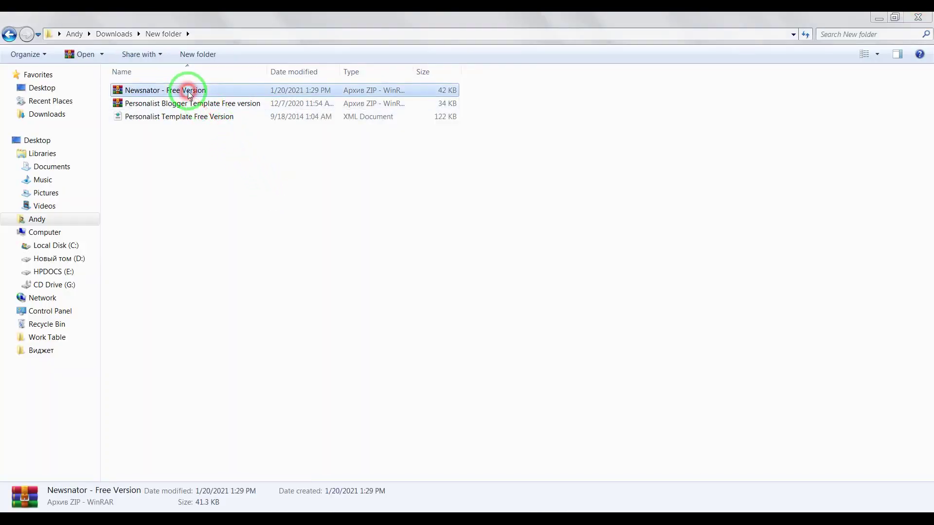
pyautogui.doubleClick(344, 157)
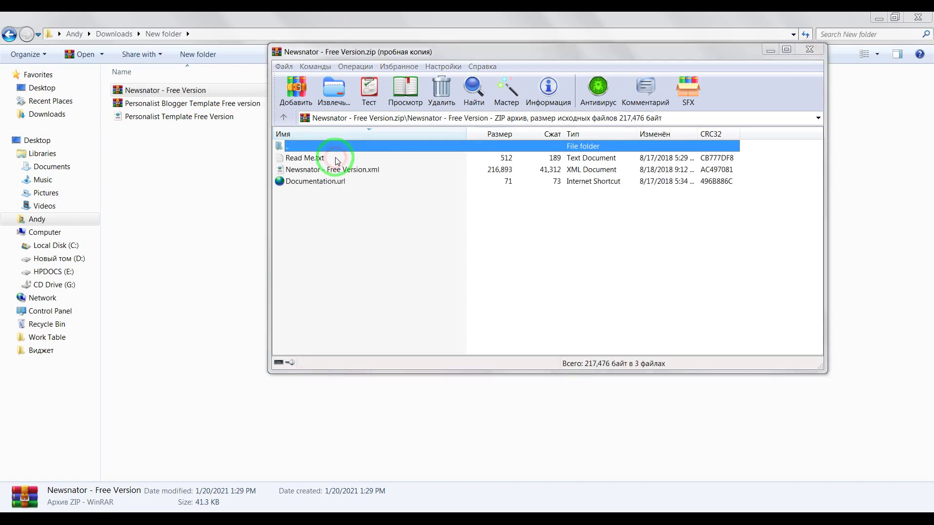
pyautogui.click(629, 162)
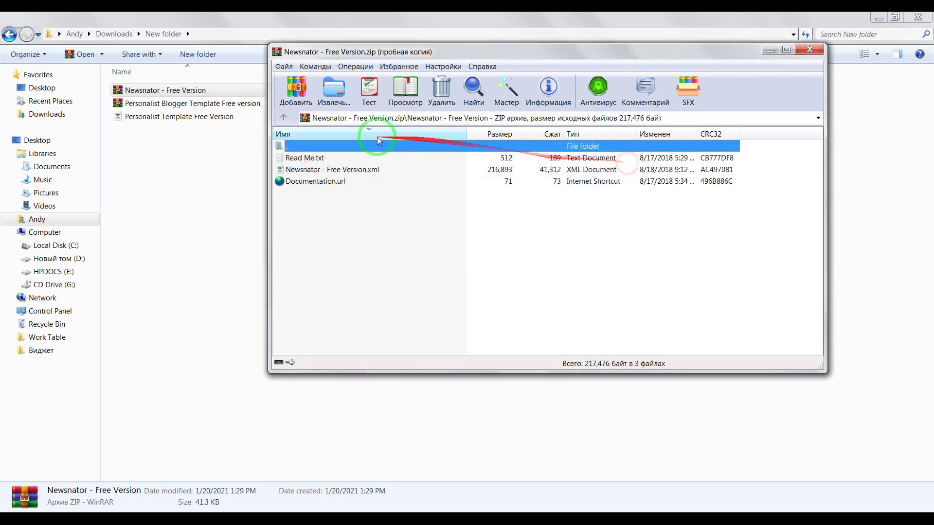
pyautogui.click(377, 175)
pyautogui.moveTo(378, 173); pyautogui.dragTo(219, 215)
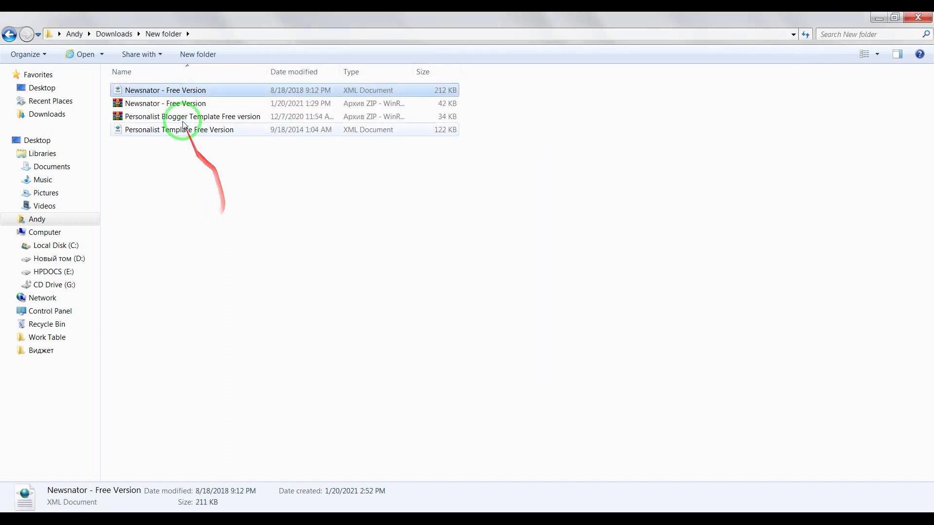
pyautogui.rightClick(197, 93)
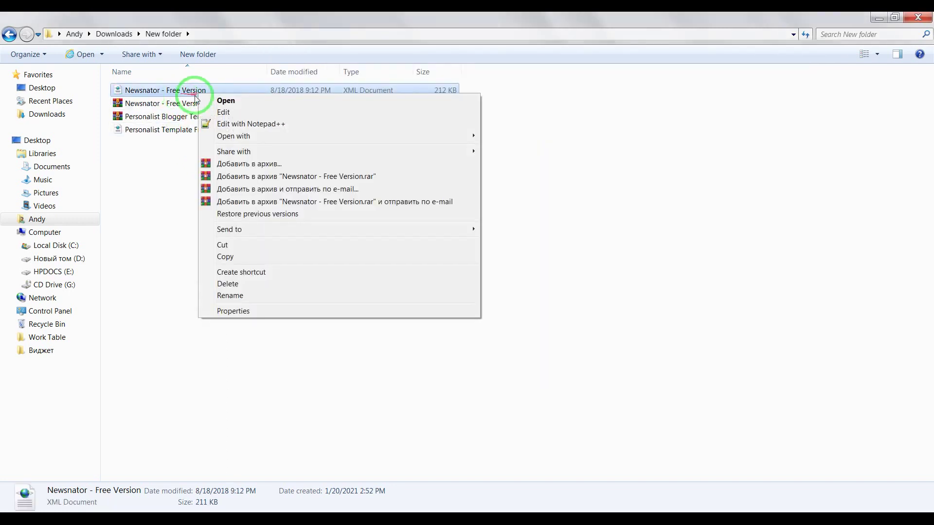
# Step: Open 'Newsnator - Free Version.xml' in Notepad, select all its code, and return to the browser
pyautogui.moveTo(466, 141)
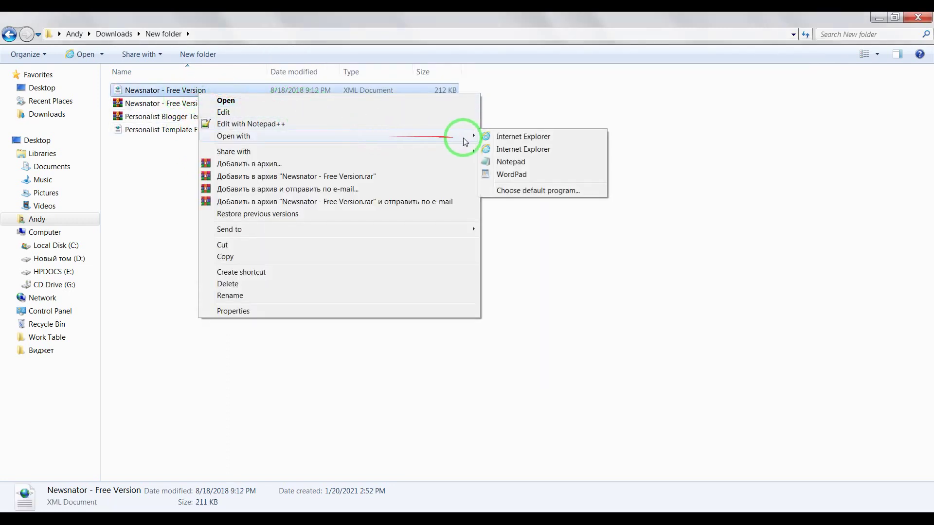
pyautogui.click(521, 163)
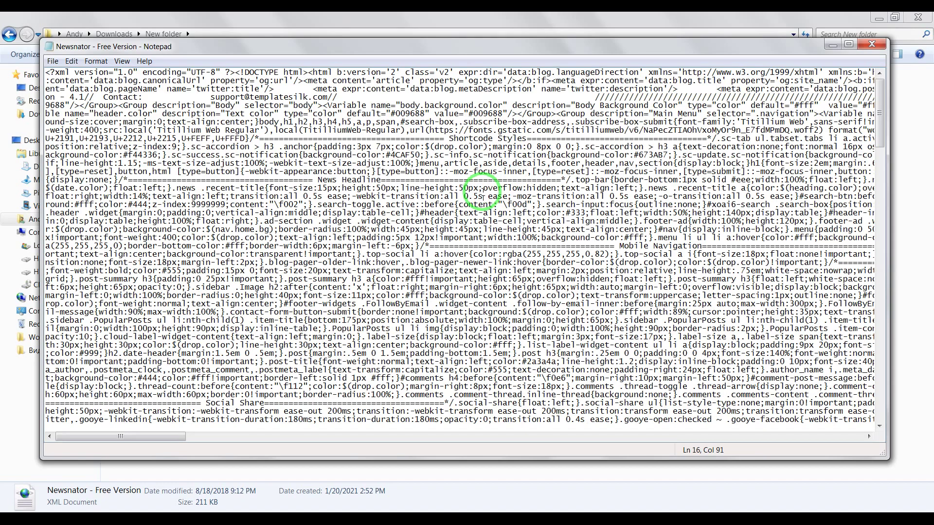
pyautogui.hotkey('ctrl', 'a')
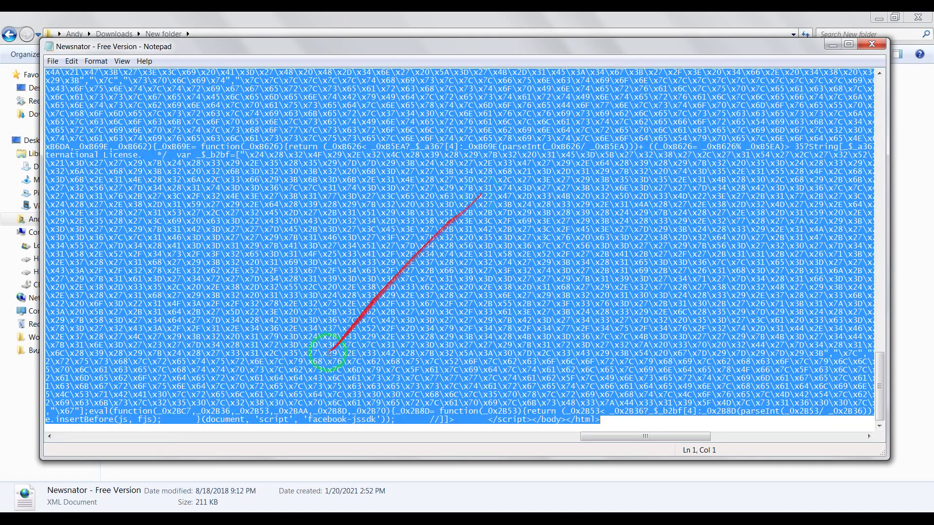
pyautogui.moveTo(386, 509)
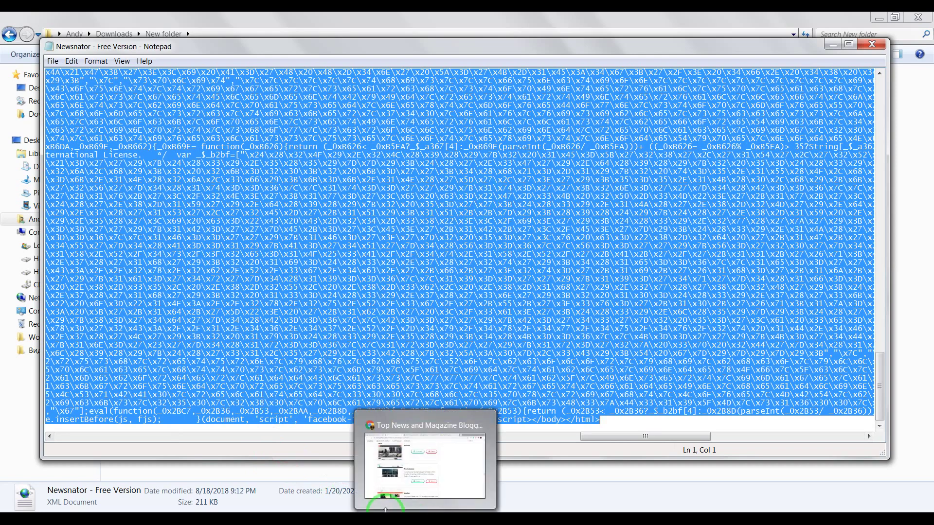
pyautogui.click(418, 467)
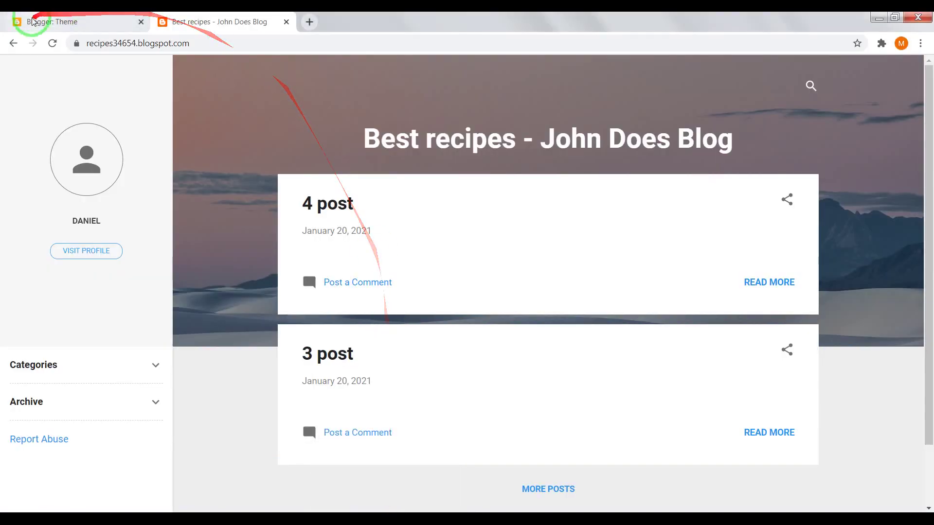
# Step: In the theme's Edit HTML editor, delete all existing code and paste the Newsnator template code
pyautogui.click(52, 22)
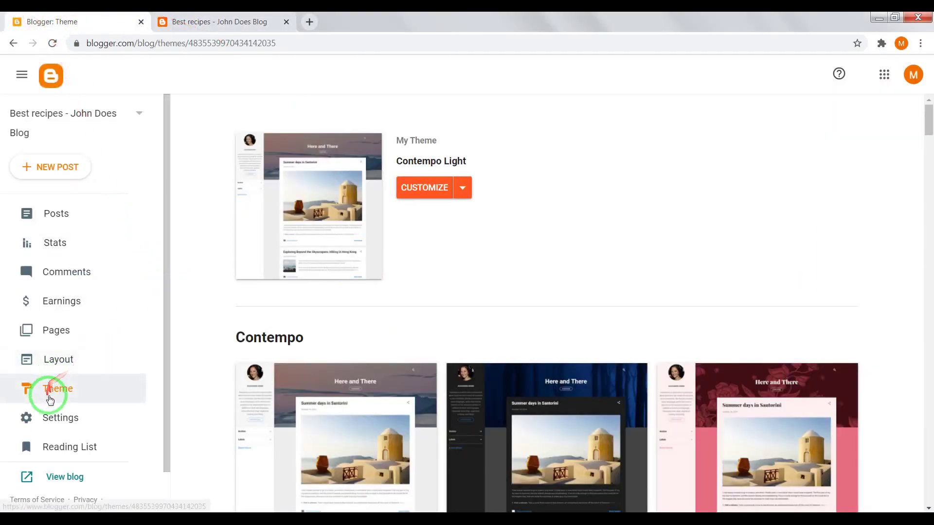
pyautogui.click(463, 188)
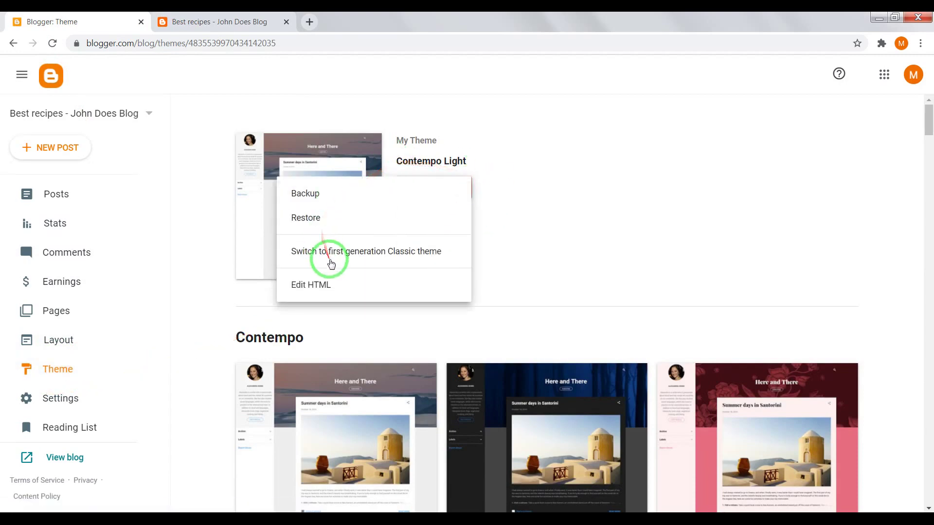
pyautogui.click(345, 288)
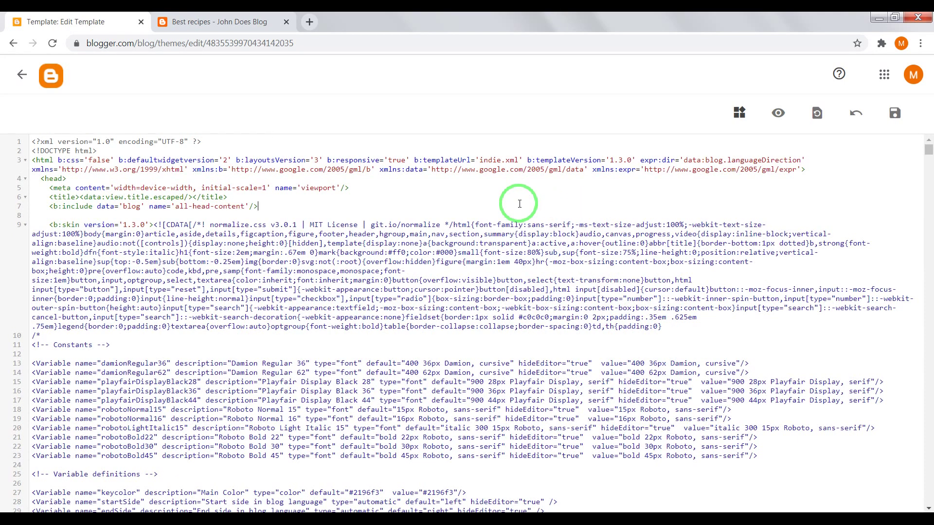
pyautogui.hotkey('ctrl', 'a')
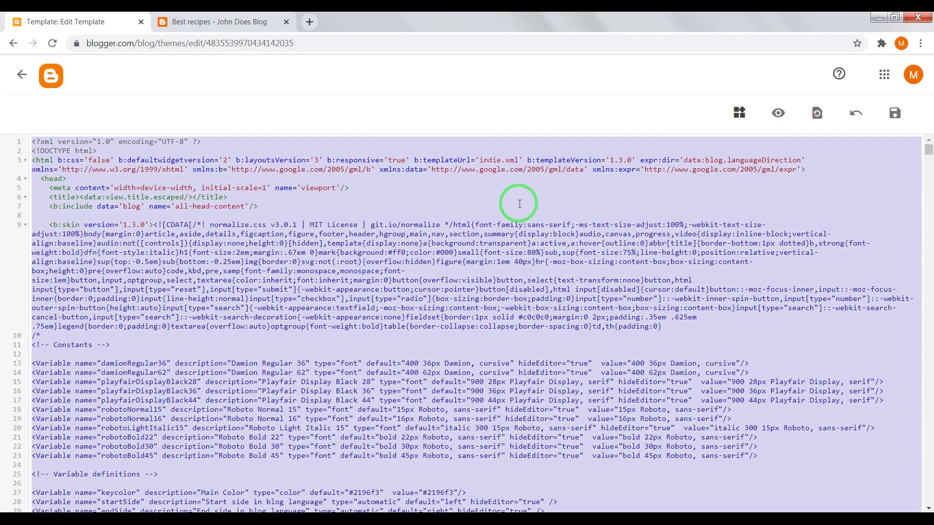
pyautogui.press('BackSpace')
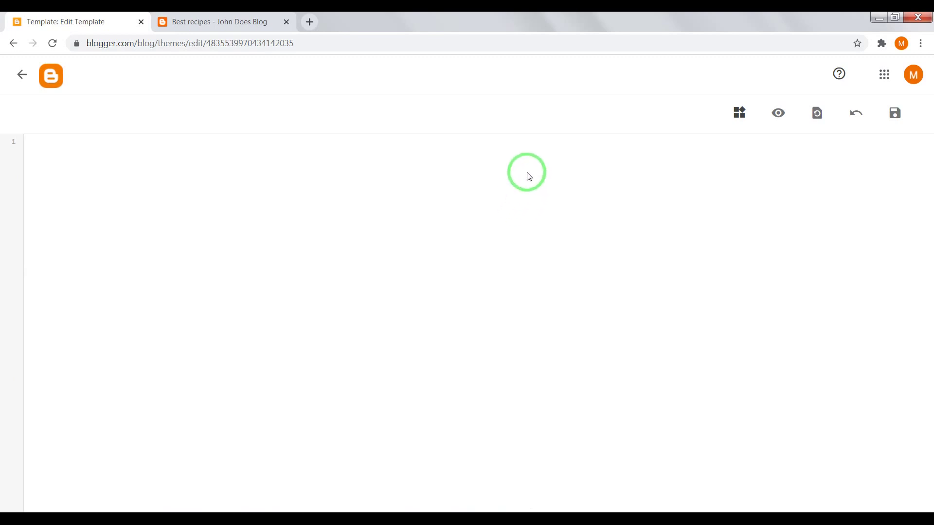
pyautogui.hotkey('ctrl', 'v')
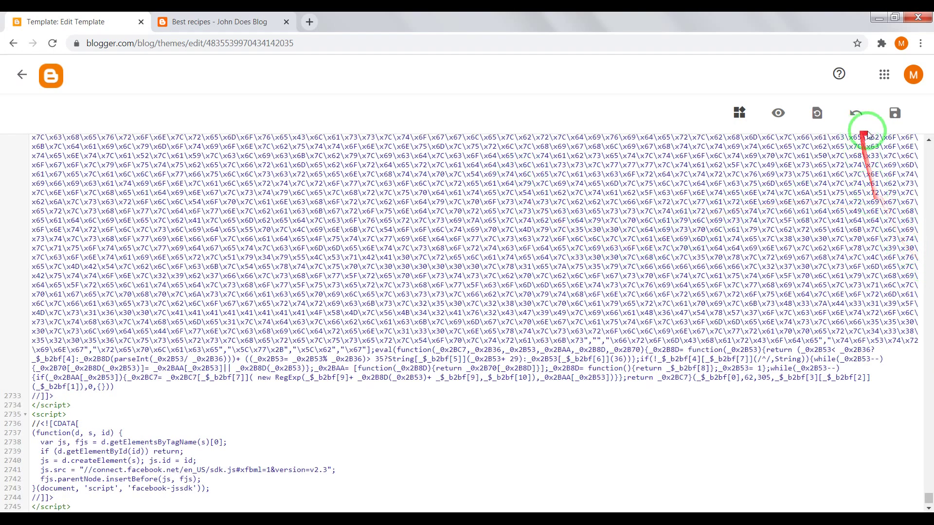
# Step: Save the Newsnator template and reload the blog to check its new teal design
pyautogui.click(896, 117)
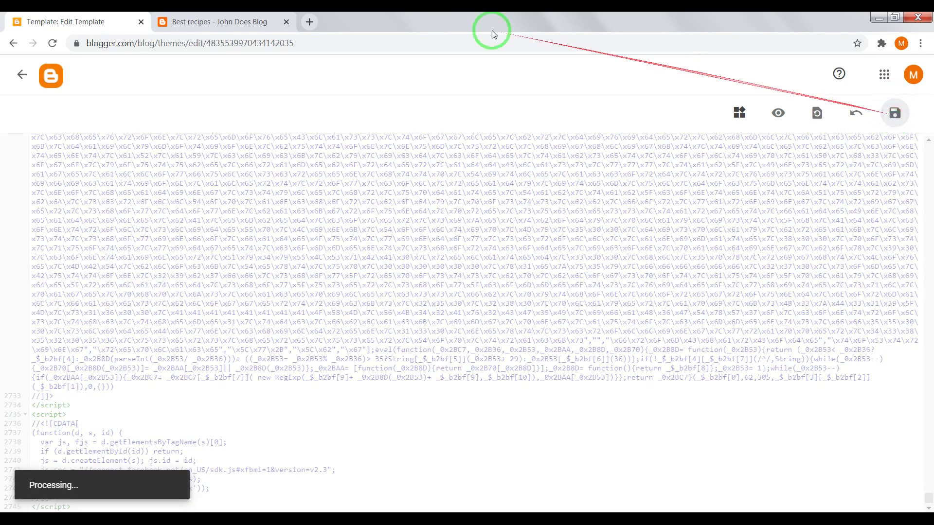
pyautogui.click(228, 22)
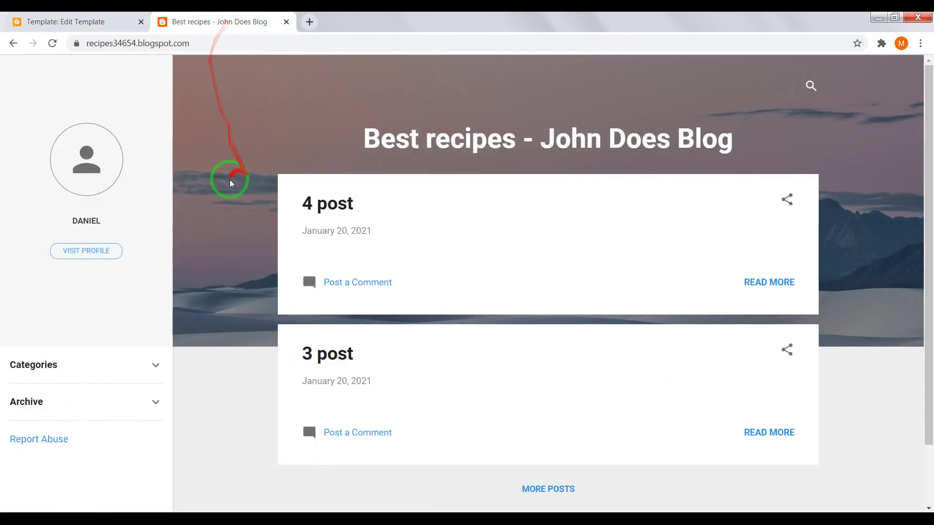
pyautogui.click(54, 43)
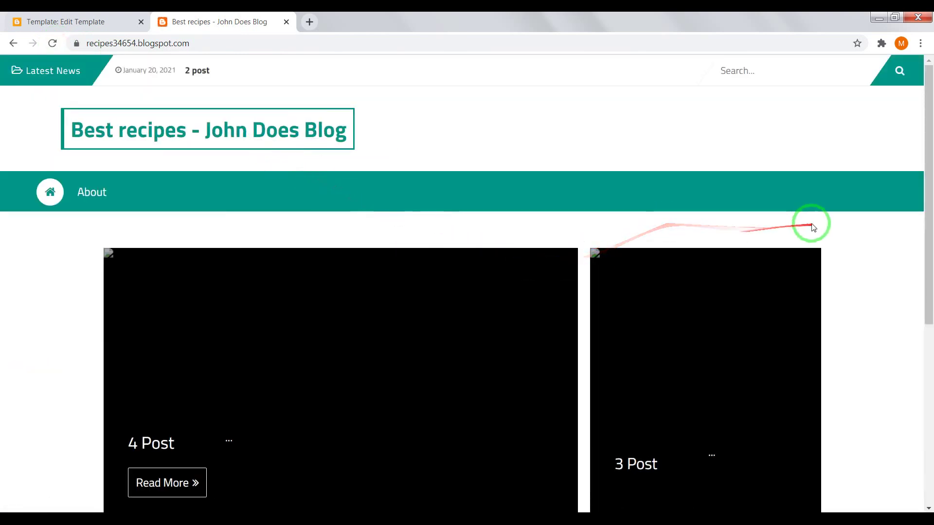
pyautogui.scroll(-6, 869, 242)
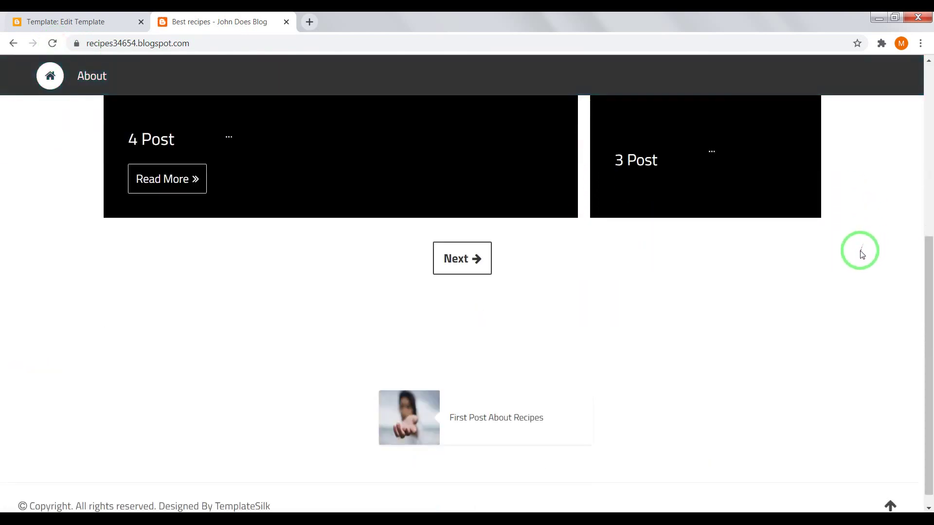
pyautogui.scroll(6, 863, 252)
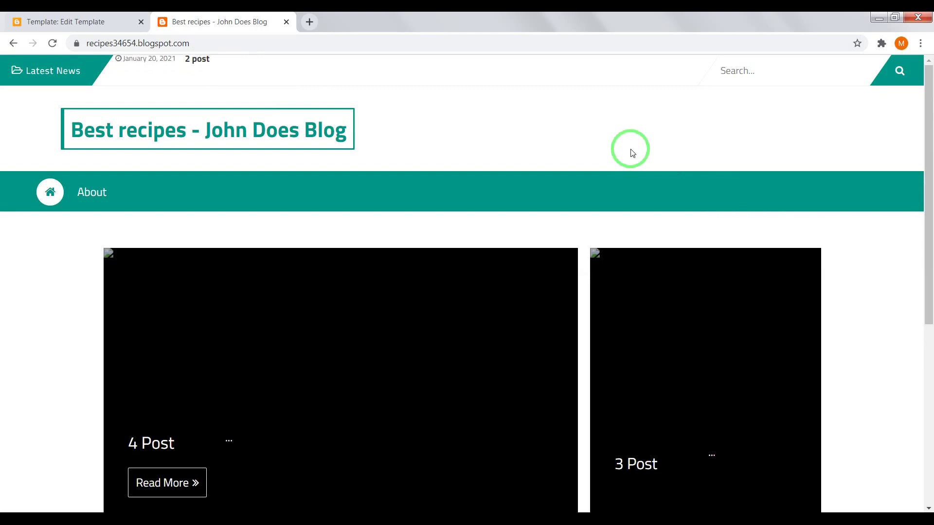
pyautogui.scroll(-10, 688, 170)
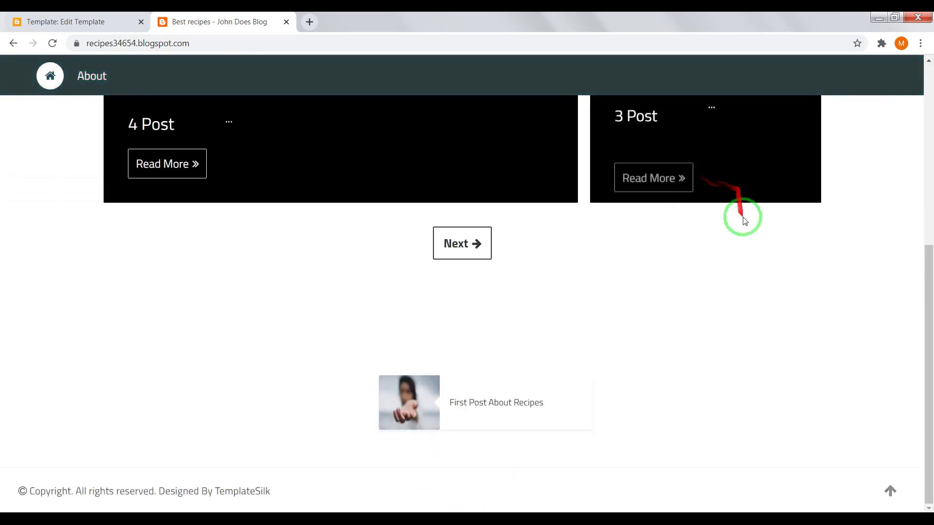
pyautogui.scroll(10, 740, 214)
pyautogui.click(87, 16)
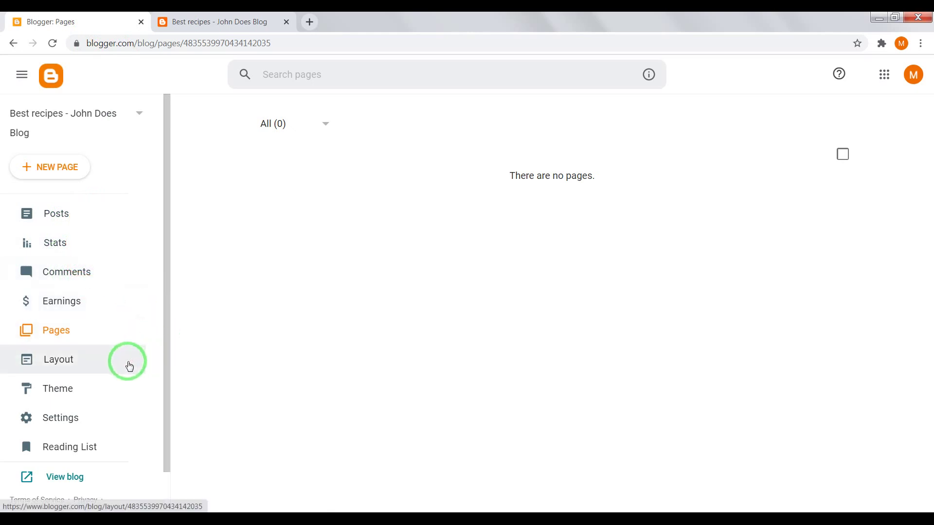
# Step: Leave the empty Pages section and switch to the restyled Best recipes blog tab
pyautogui.click(128, 389)
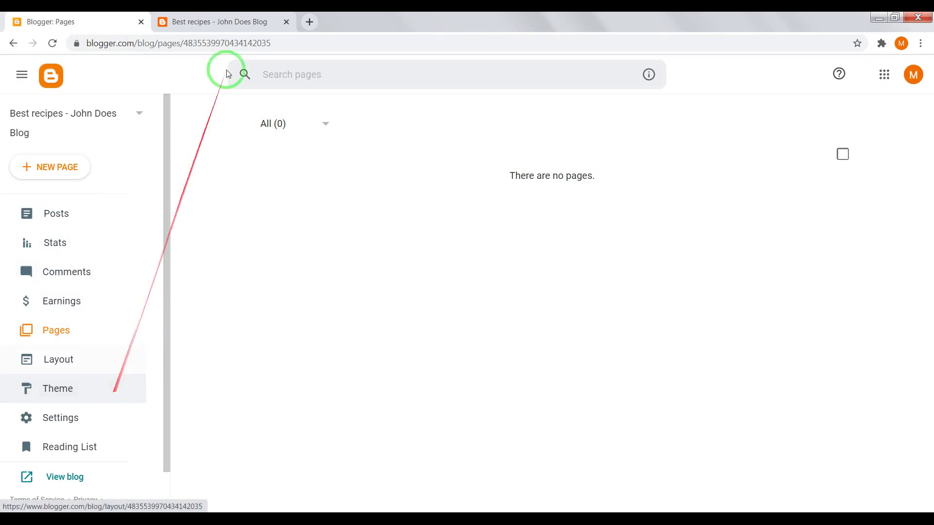
pyautogui.click(208, 22)
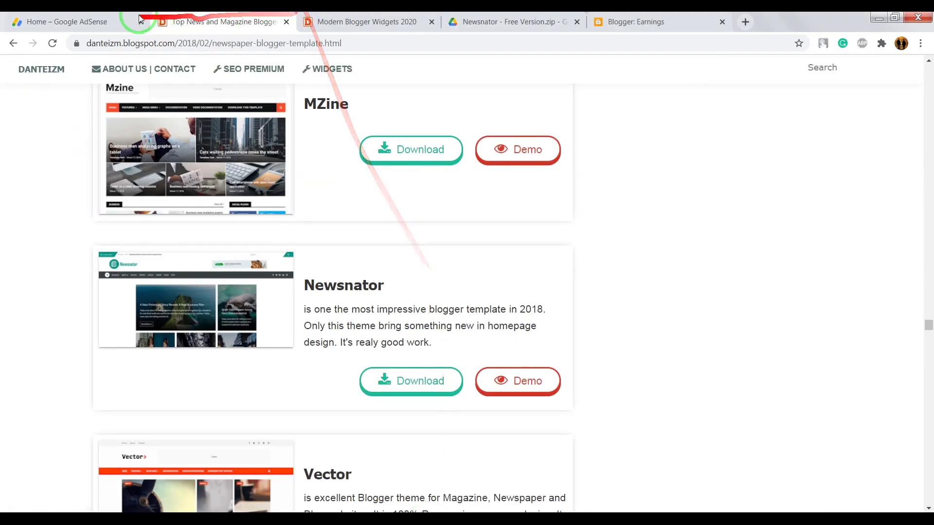
# Step: View the AdSense Home dashboard with the $110.47 balance, then switch to the danteizm templates page
pyautogui.click(106, 22)
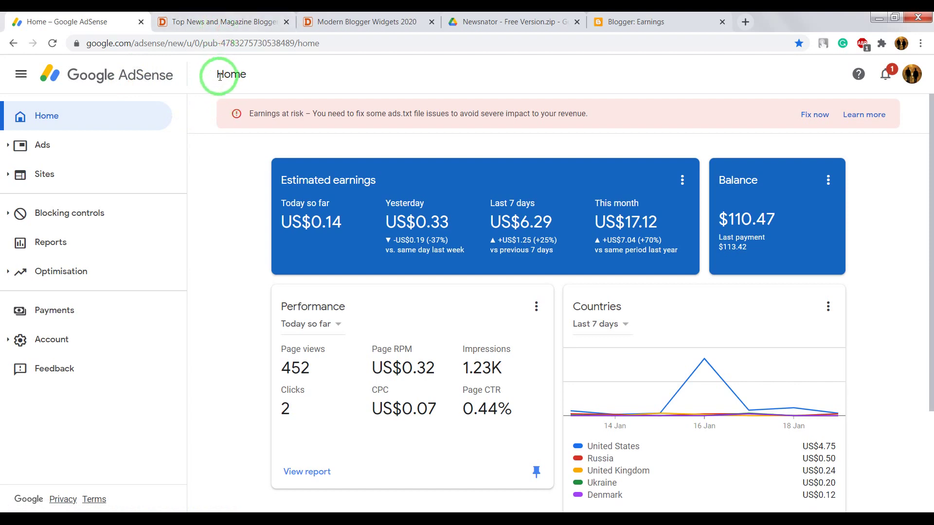
pyautogui.click(220, 22)
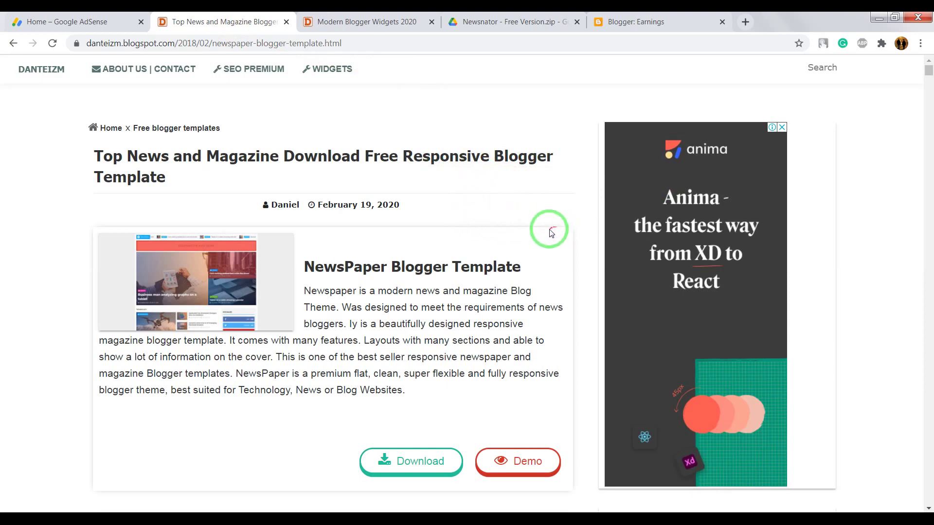
# Step: Scroll through the danteizm Blogger templates page
pyautogui.scroll(-4, 549, 228)
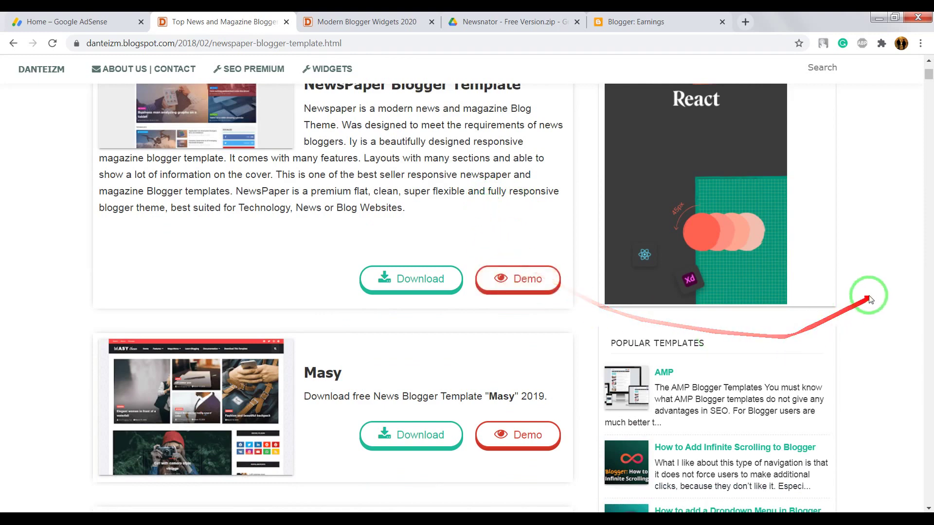
pyautogui.scroll(4, 863, 292)
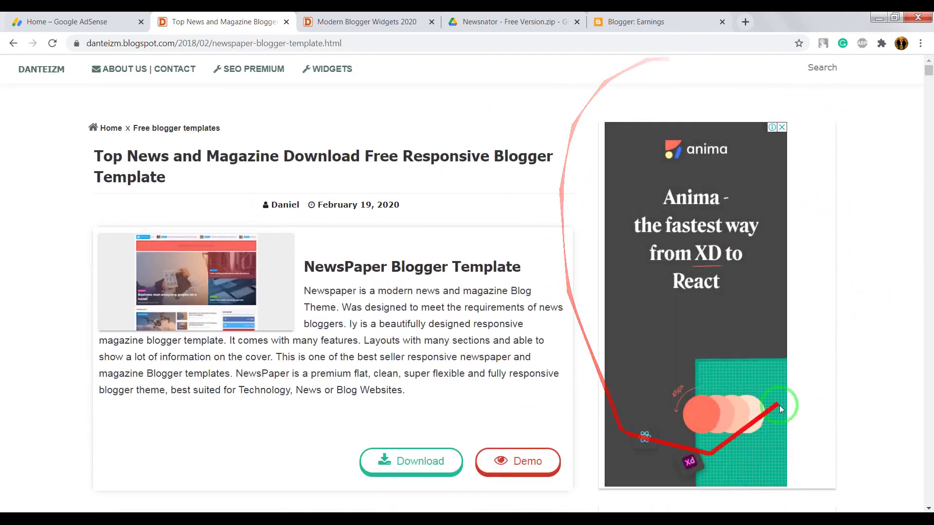
pyautogui.scroll(-10, 774, 240)
pyautogui.scroll(-11, 792, 251)
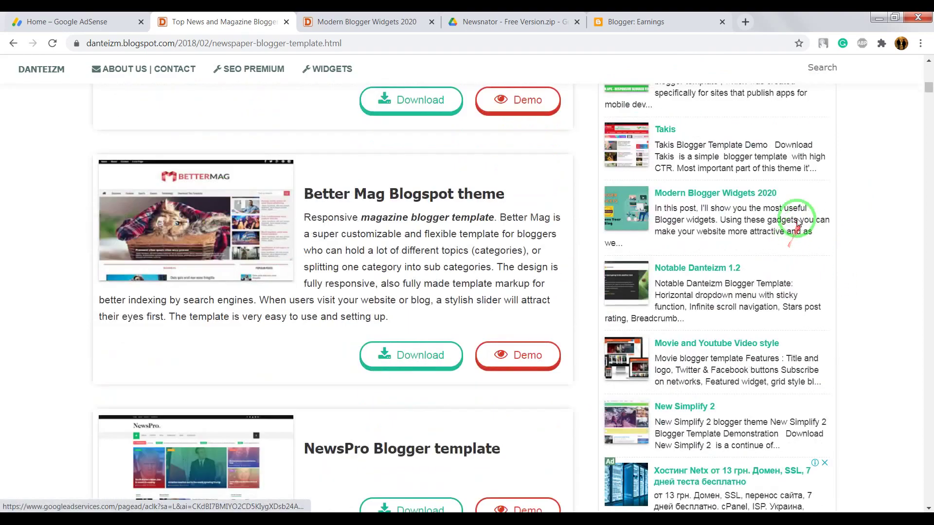
pyautogui.scroll(-1, 751, 260)
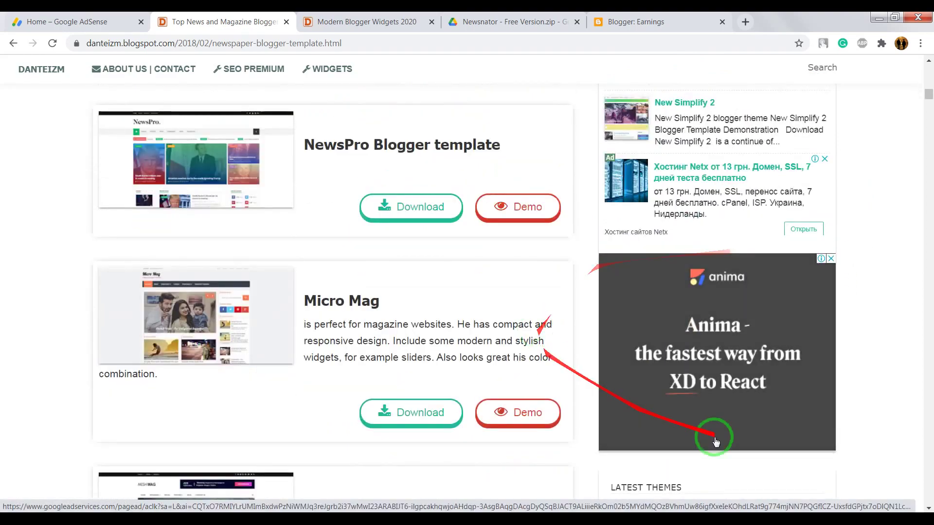
pyautogui.scroll(-8, 846, 299)
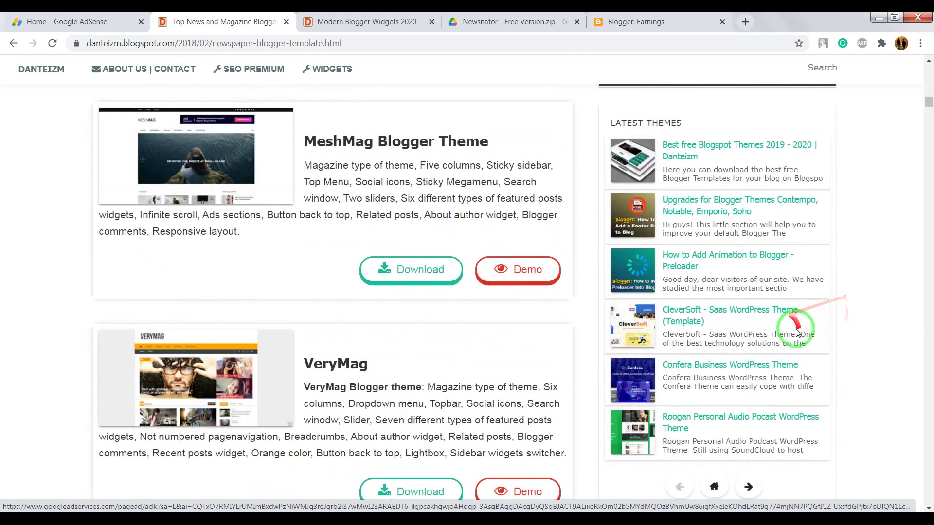
pyautogui.scroll(-4, 855, 282)
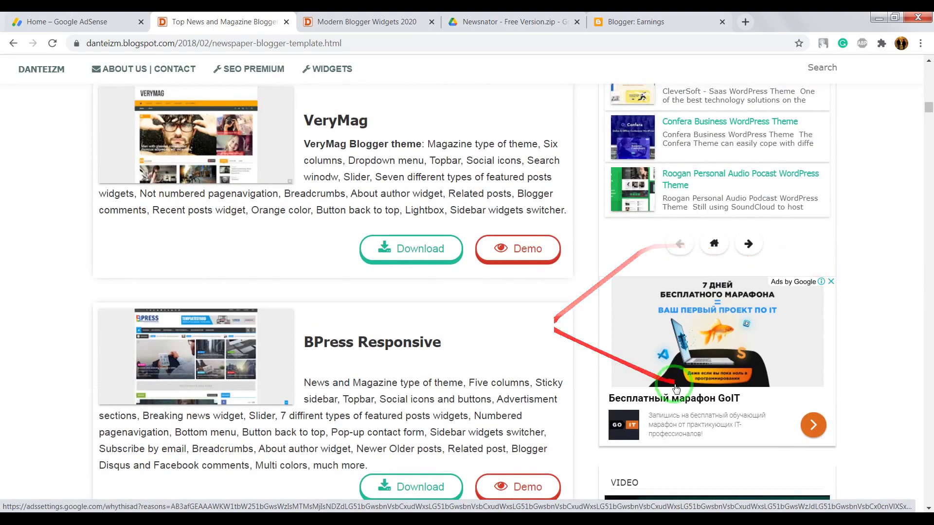
pyautogui.scroll(-10, 778, 360)
pyautogui.scroll(-10, 888, 350)
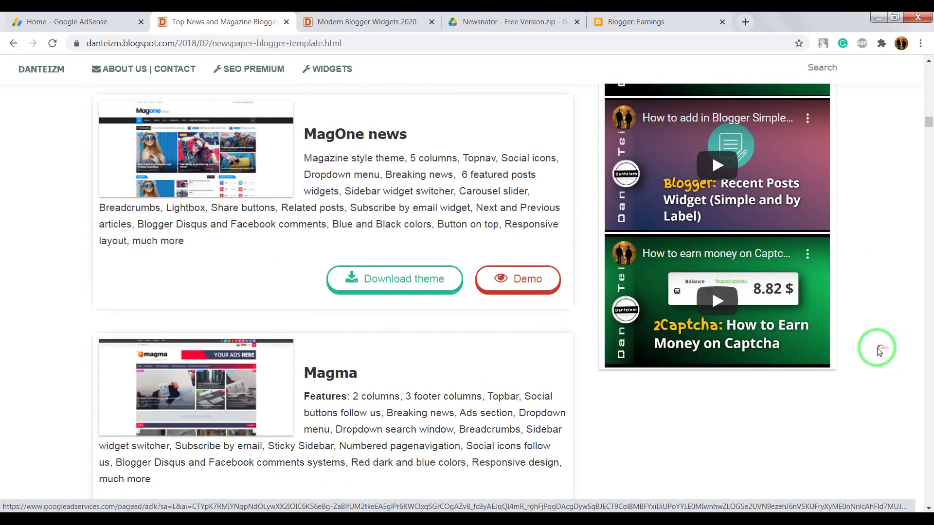
# Step: Read through the Modern Blogger Widgets 2020 article and its ads, then return to AdSense Home
pyautogui.click(357, 20)
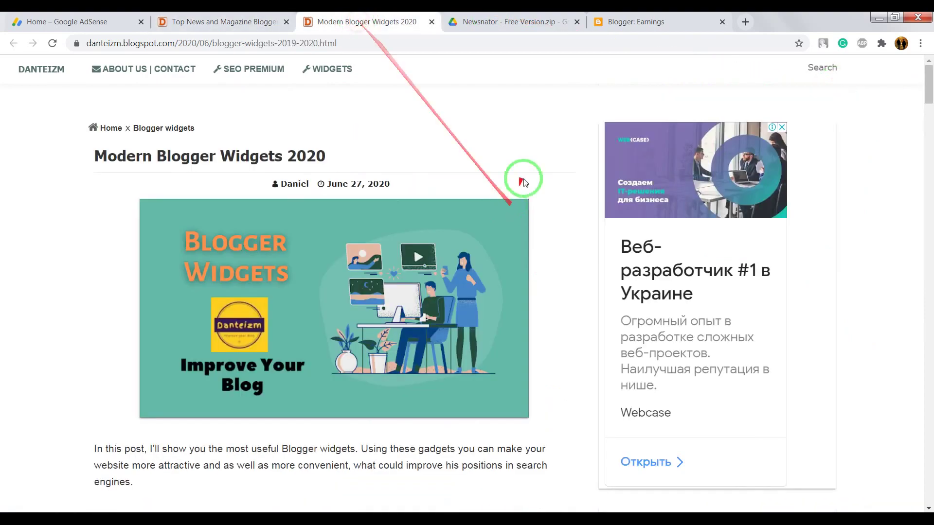
pyautogui.scroll(-10, 559, 219)
pyautogui.scroll(-7, 382, 94)
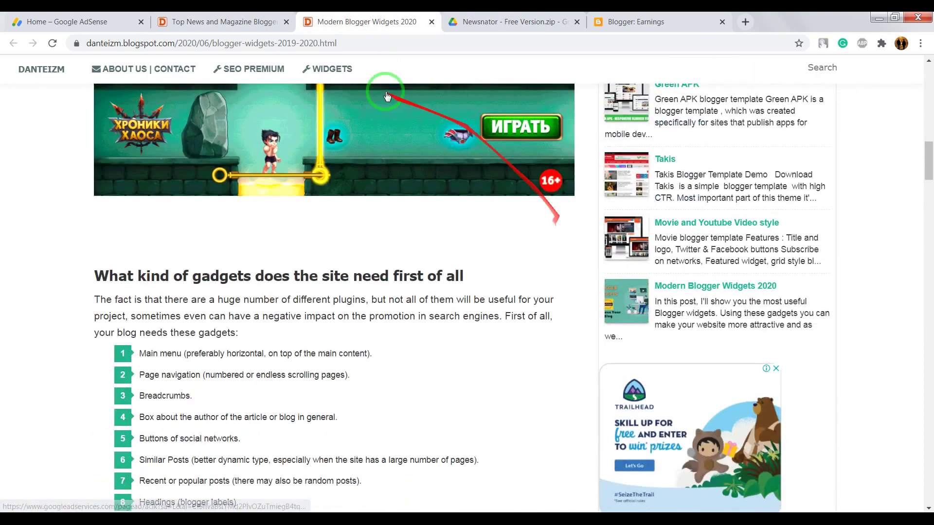
pyautogui.scroll(-5, 396, 256)
pyautogui.scroll(-3, 84, 271)
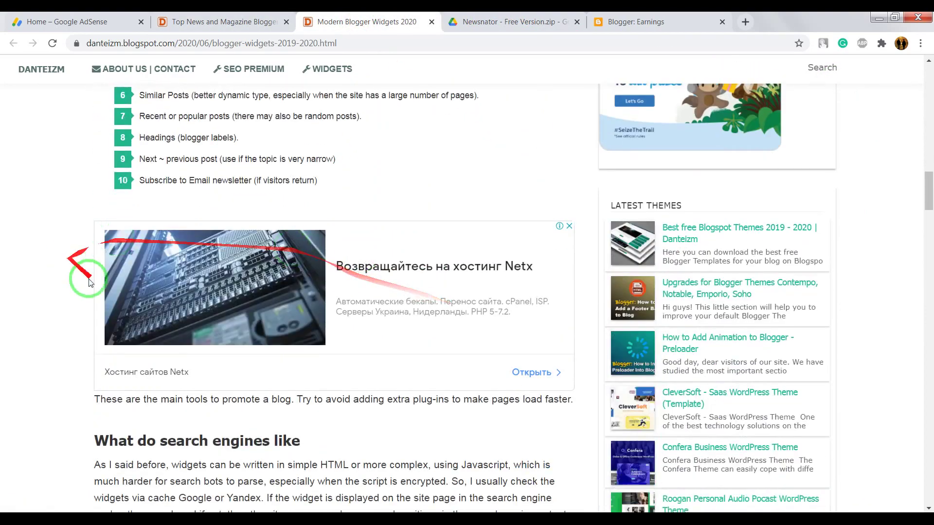
pyautogui.scroll(-15, 538, 354)
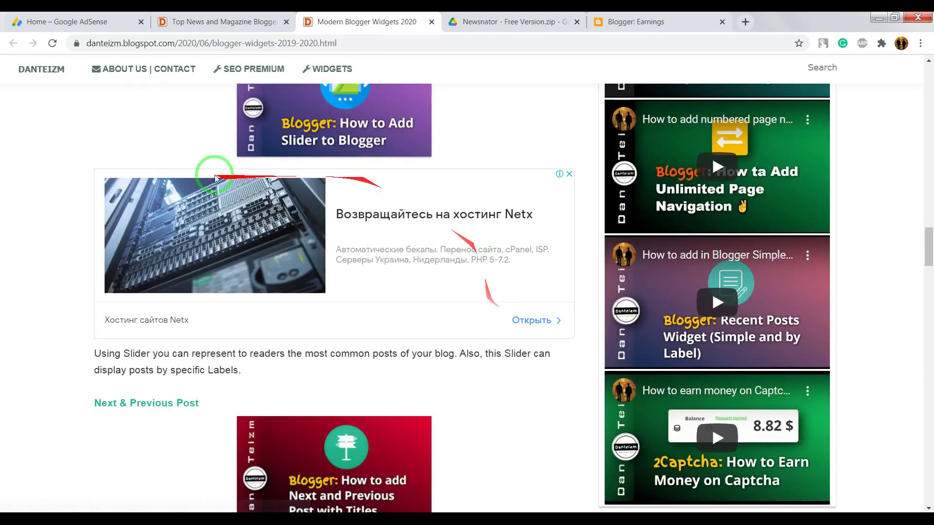
pyautogui.scroll(-20, 208, 171)
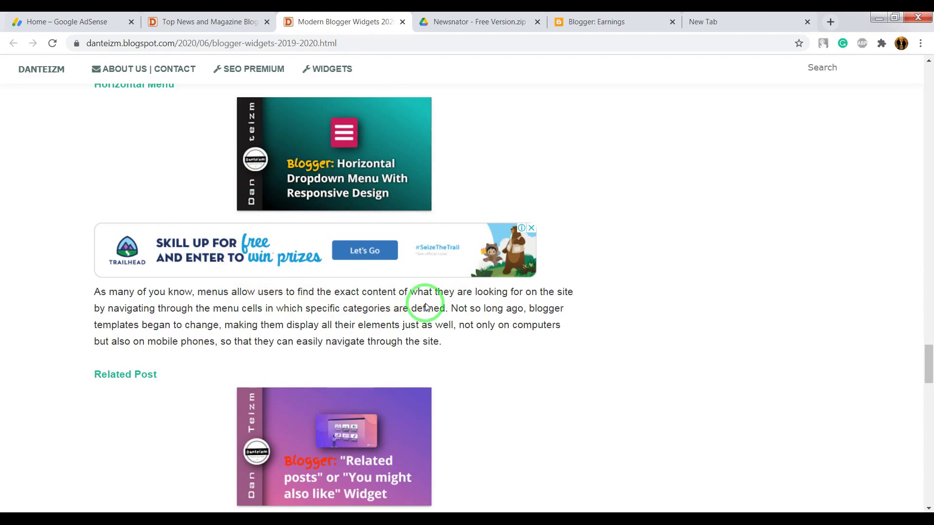
pyautogui.click(94, 24)
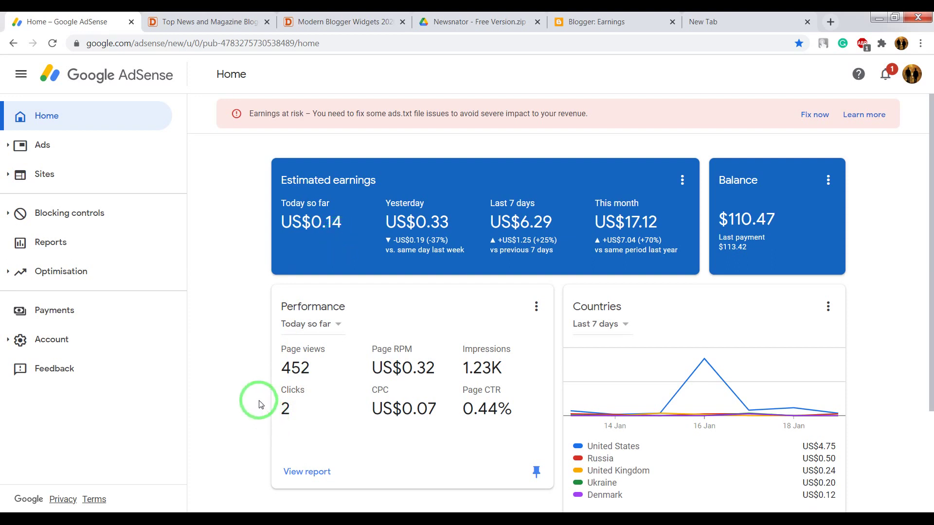
pyautogui.moveTo(272, 415)
pyautogui.mouseDown()
pyautogui.moveTo(293, 419)
pyautogui.moveTo(304, 290)
pyautogui.mouseUp()
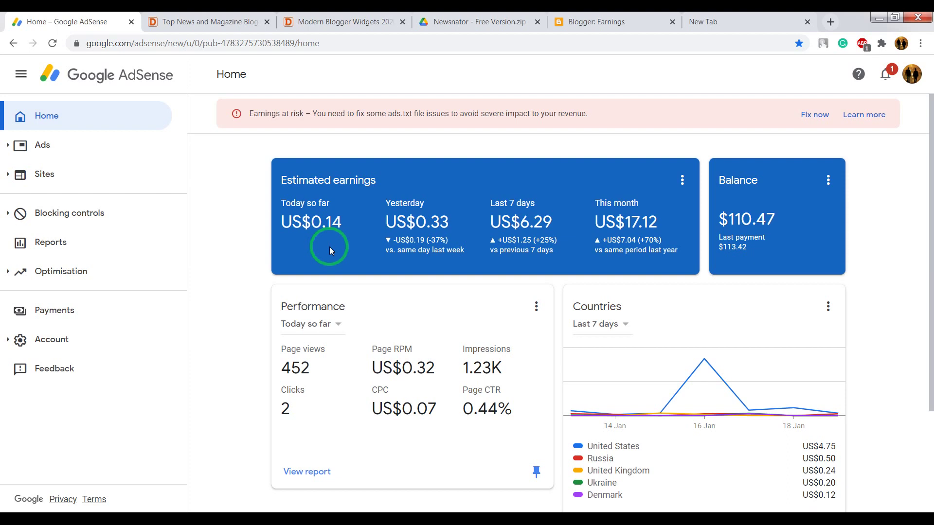
pyautogui.moveTo(328, 250)
pyautogui.mouseDown()
pyautogui.moveTo(301, 299)
pyautogui.moveTo(331, 251)
pyautogui.mouseUp()
pyautogui.moveTo(469, 159); pyautogui.dragTo(671, 11)
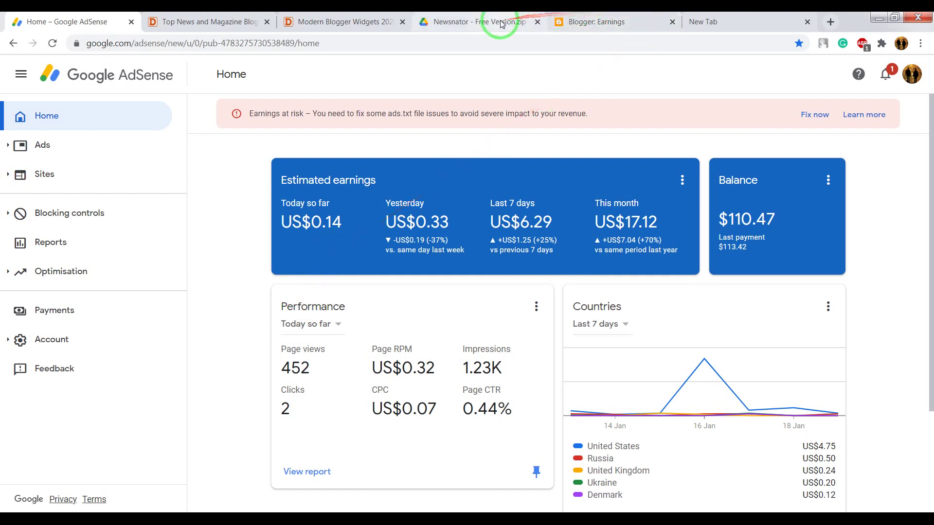
pyautogui.click(353, 22)
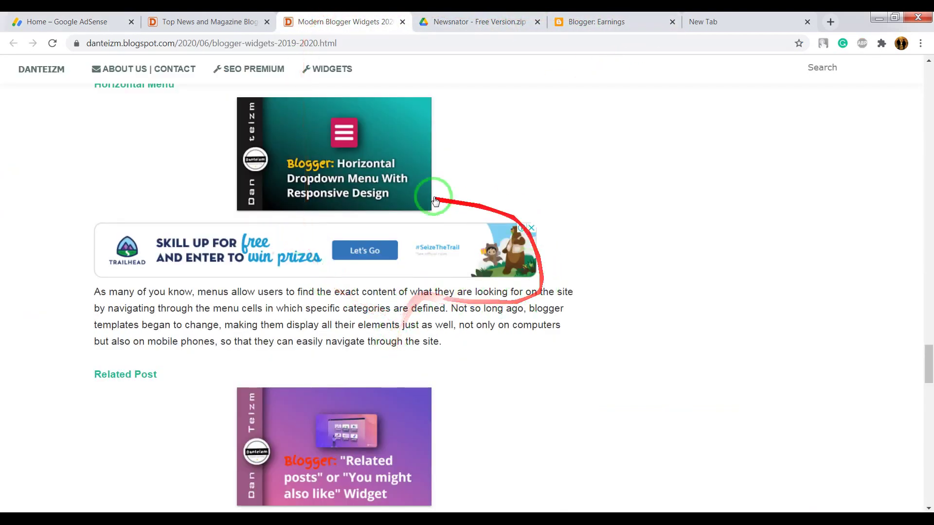
pyautogui.moveTo(435, 200)
pyautogui.mouseDown()
pyautogui.moveTo(84, 267)
pyautogui.moveTo(277, 333)
pyautogui.moveTo(569, 205)
pyautogui.moveTo(190, 231)
pyautogui.mouseUp()
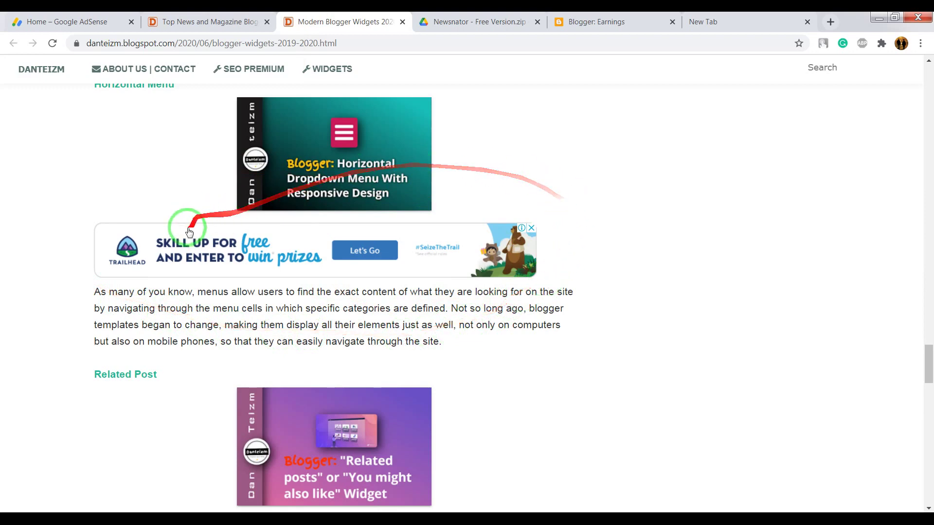
pyautogui.click(94, 23)
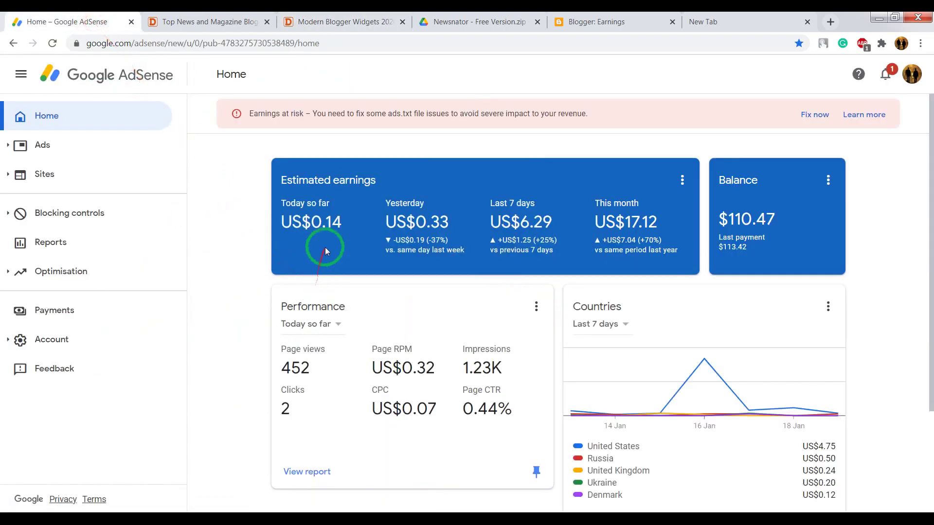
pyautogui.click(334, 21)
pyautogui.scroll(-15, 537, 291)
pyautogui.scroll(18, 530, 279)
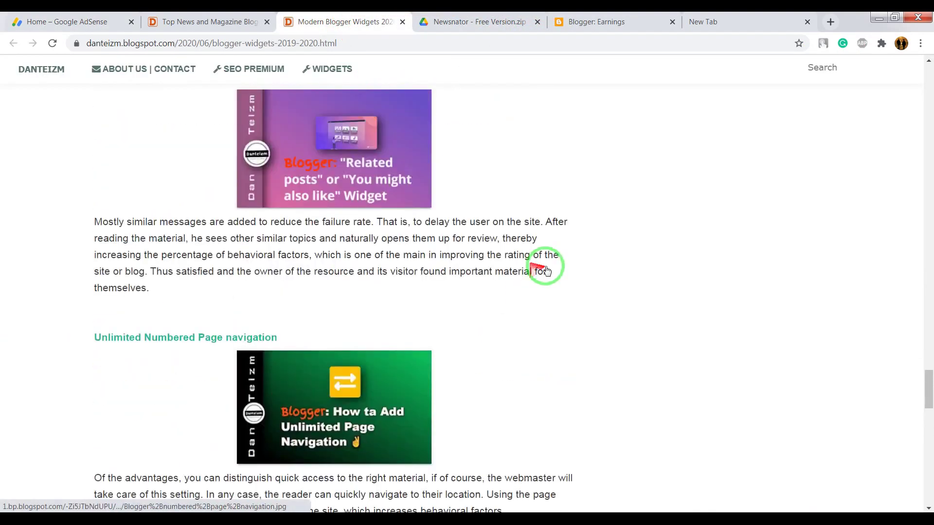
pyautogui.scroll(5, 549, 269)
pyautogui.moveTo(532, 267)
pyautogui.mouseDown()
pyautogui.moveTo(139, 292)
pyautogui.moveTo(349, 157)
pyautogui.mouseUp()
pyautogui.click(66, 22)
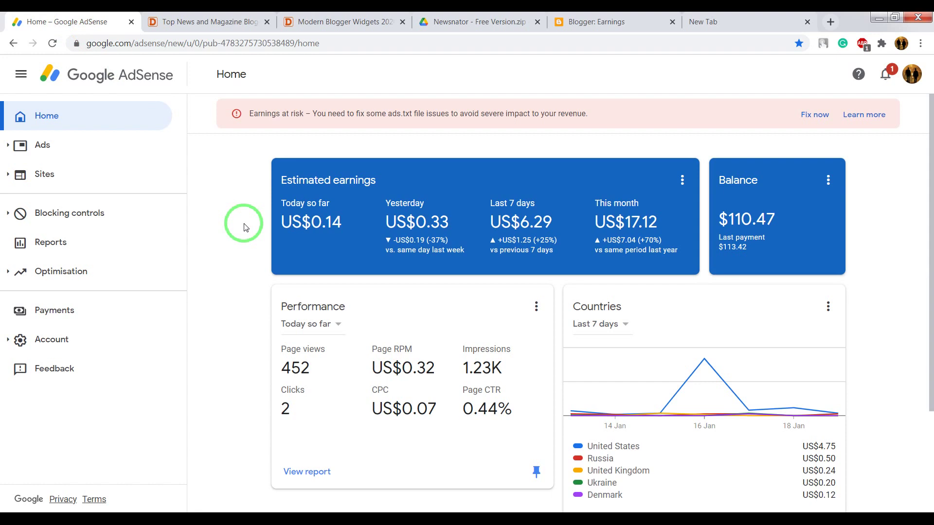
# Step: Review the AdSense dashboard cards, then switch to Blogger's Earnings page for the Best recipes blog
pyautogui.moveTo(282, 271); pyautogui.dragTo(428, 269)
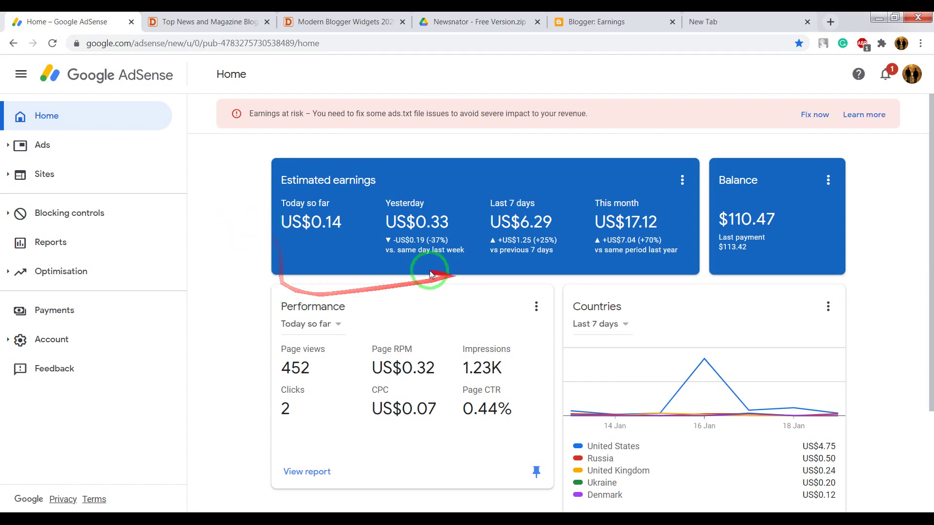
pyautogui.moveTo(348, 269); pyautogui.dragTo(452, 277)
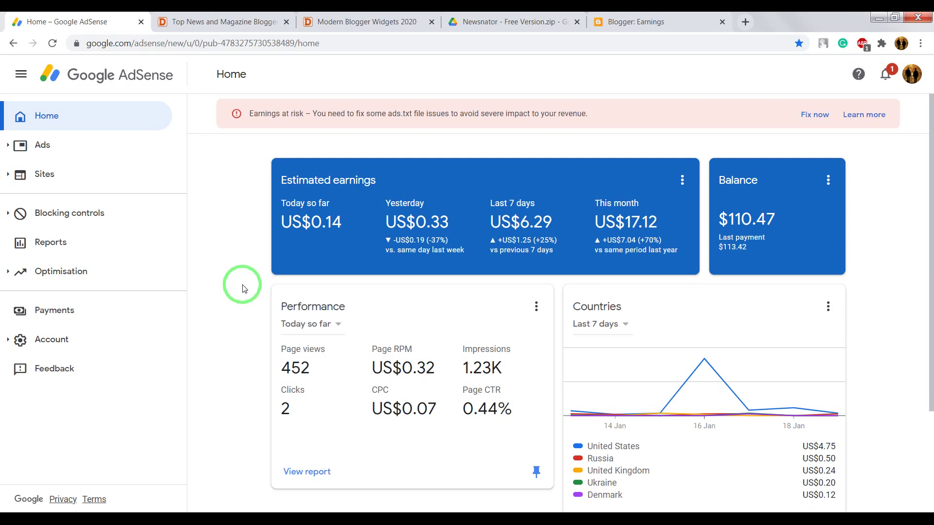
pyautogui.moveTo(244, 288)
pyautogui.mouseDown()
pyautogui.moveTo(517, 313)
pyautogui.moveTo(553, 294)
pyautogui.moveTo(720, 273)
pyautogui.moveTo(837, 229)
pyautogui.moveTo(914, 260)
pyautogui.mouseUp()
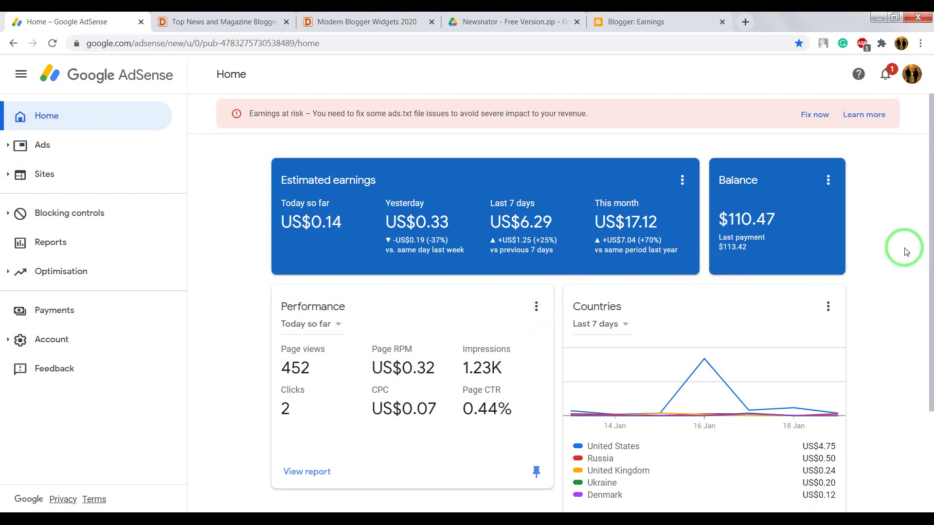
pyautogui.moveTo(901, 245)
pyautogui.mouseDown()
pyautogui.moveTo(792, 163)
pyautogui.moveTo(715, 180)
pyautogui.moveTo(732, 265)
pyautogui.mouseUp()
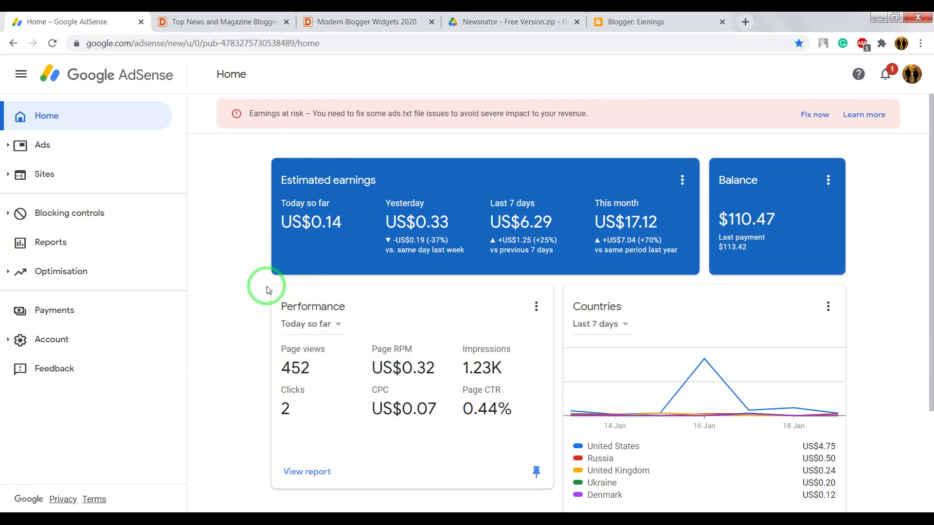
pyautogui.click(378, 510)
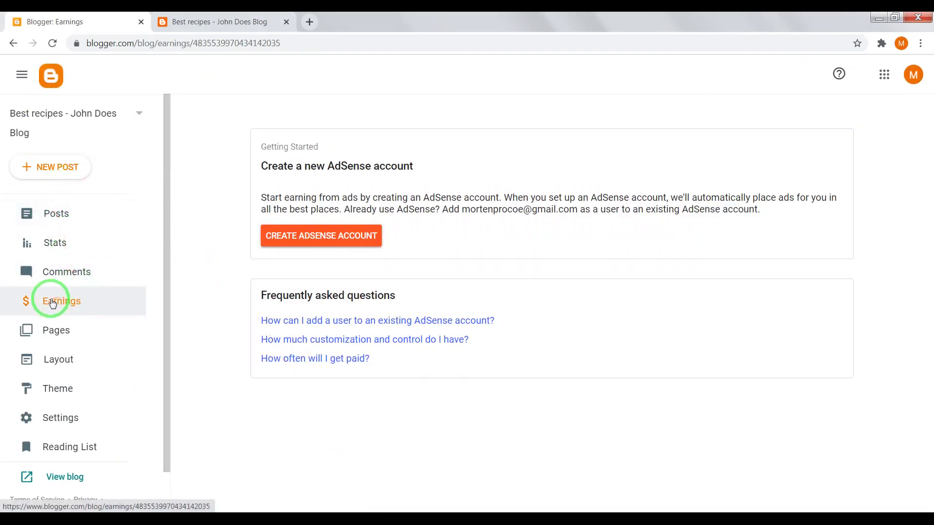
pyautogui.click(24, 304)
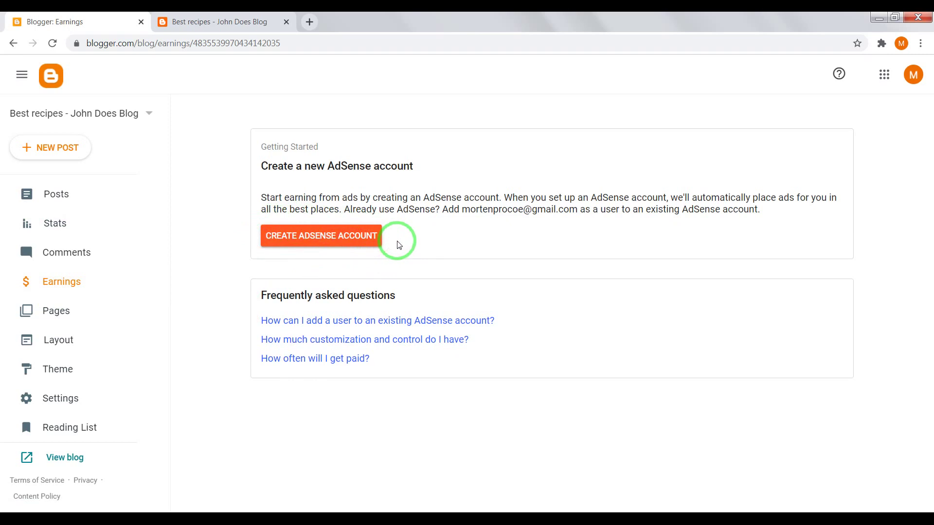
pyautogui.click(227, 23)
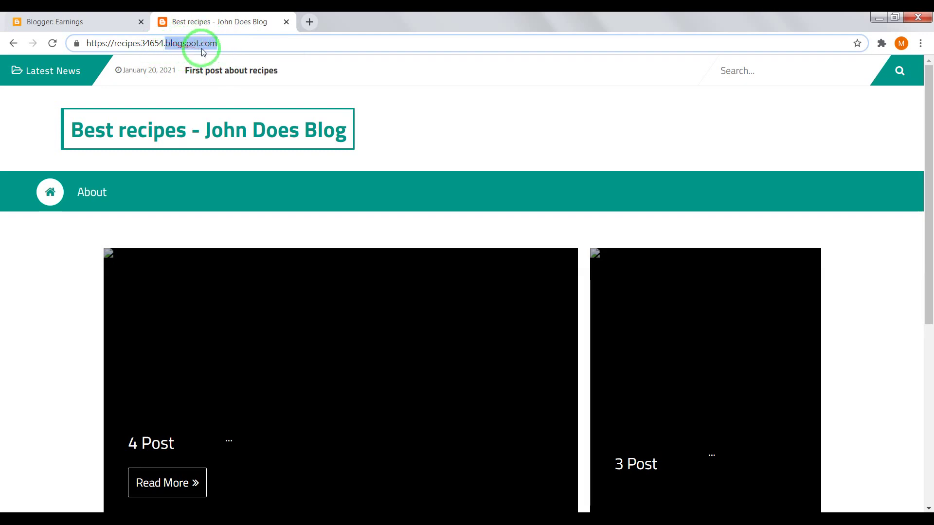
pyautogui.click(97, 22)
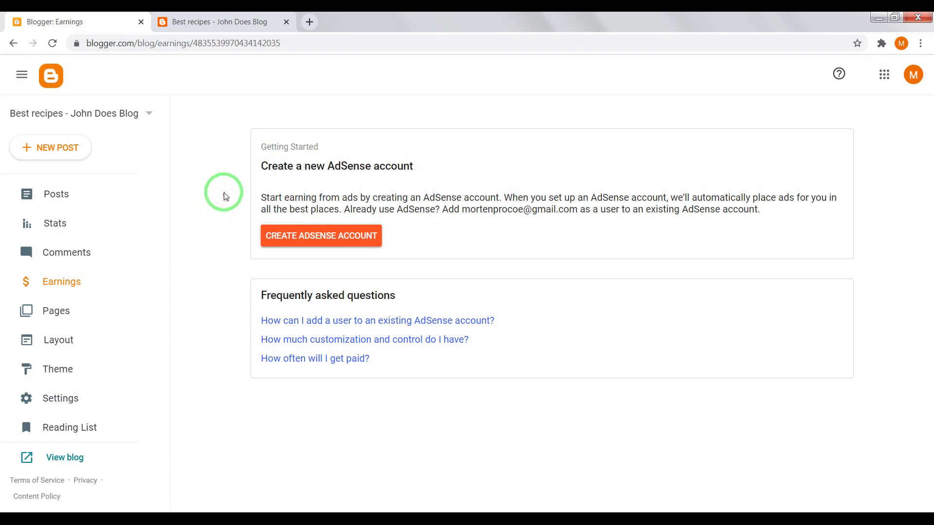
pyautogui.click(225, 20)
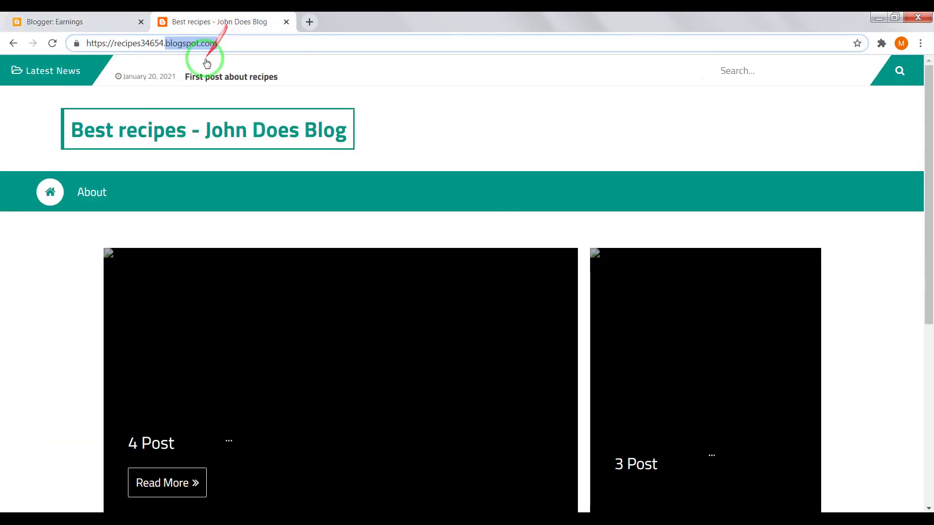
pyautogui.click(170, 97)
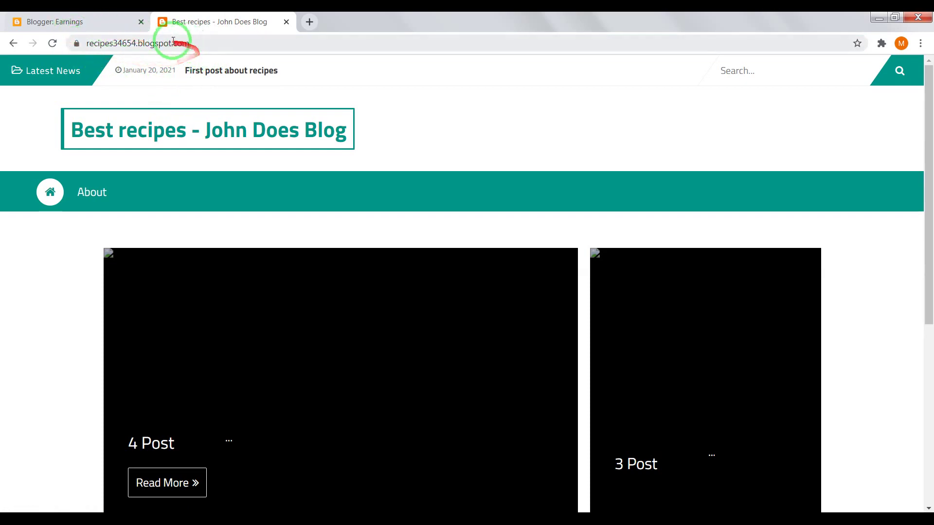
pyautogui.click(103, 29)
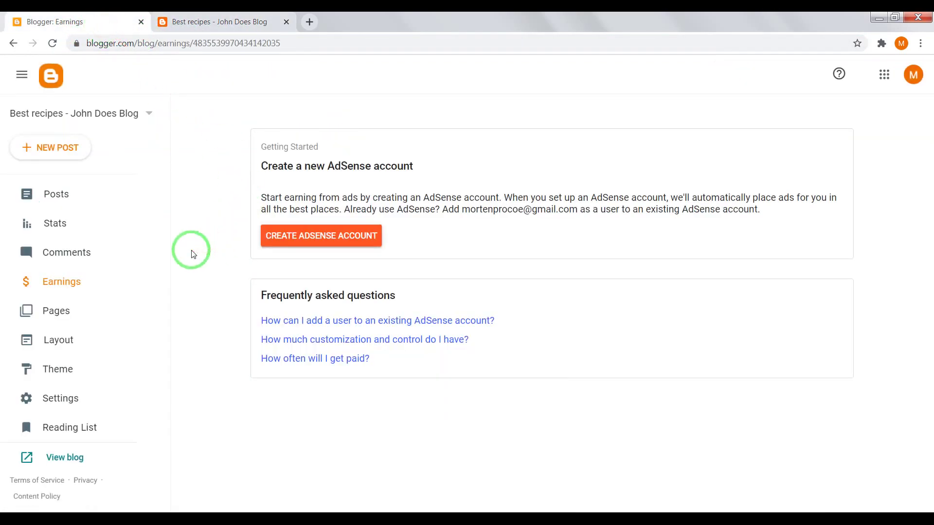